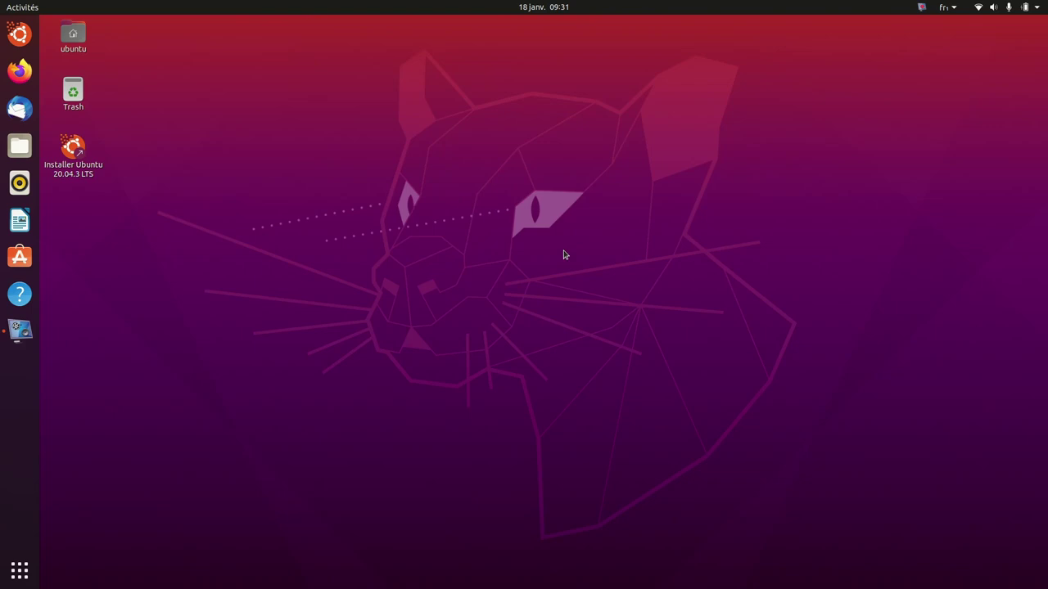
Open the Disques utility in a maximized window and view the 1,0 TB hard disk and the 128 GB disk
click(14, 10)
text(disque)
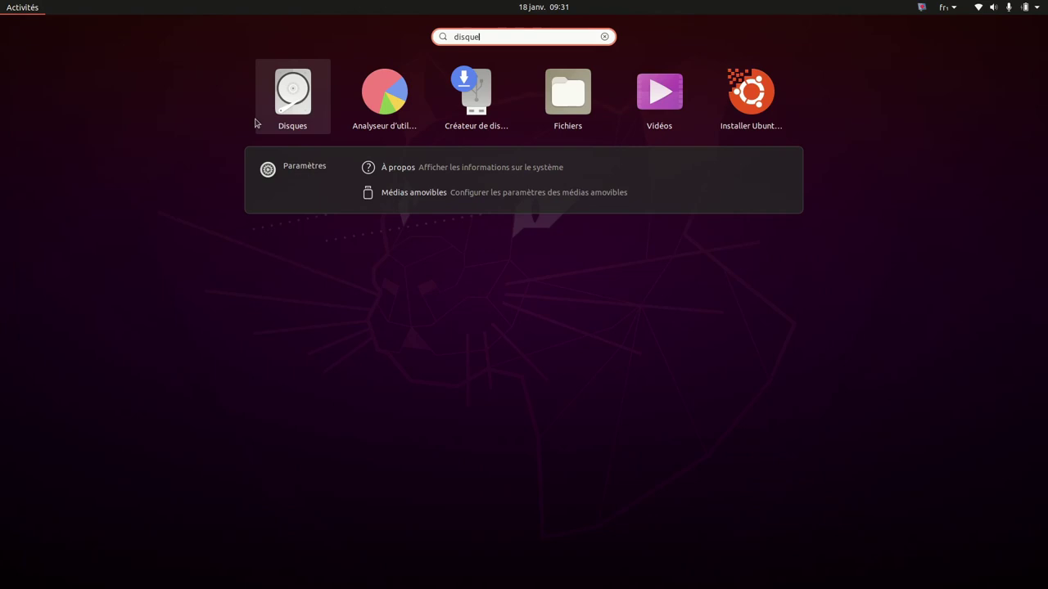
text(aze)
click(302, 95)
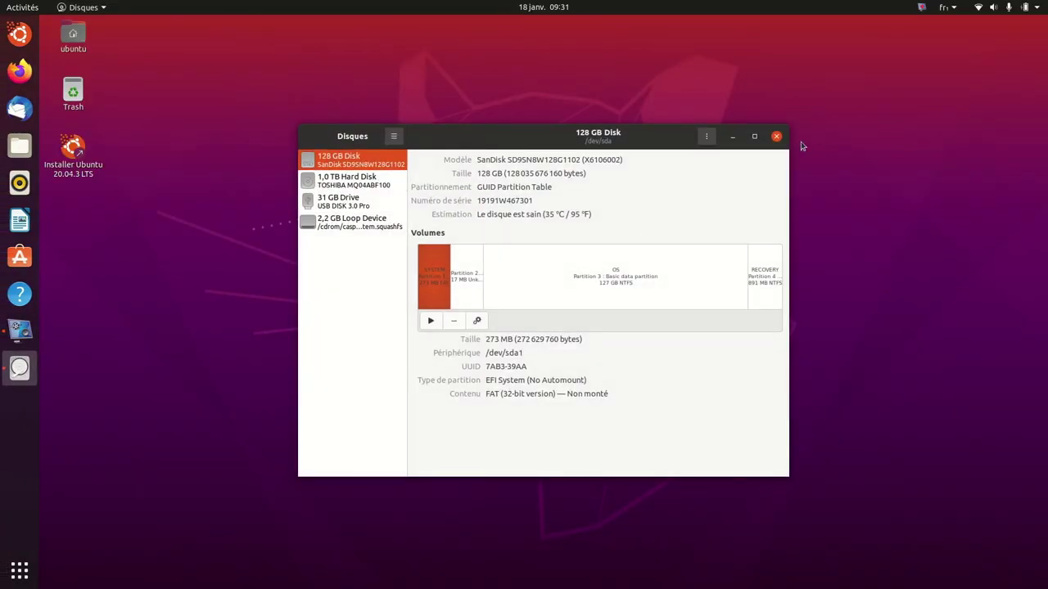
click(754, 136)
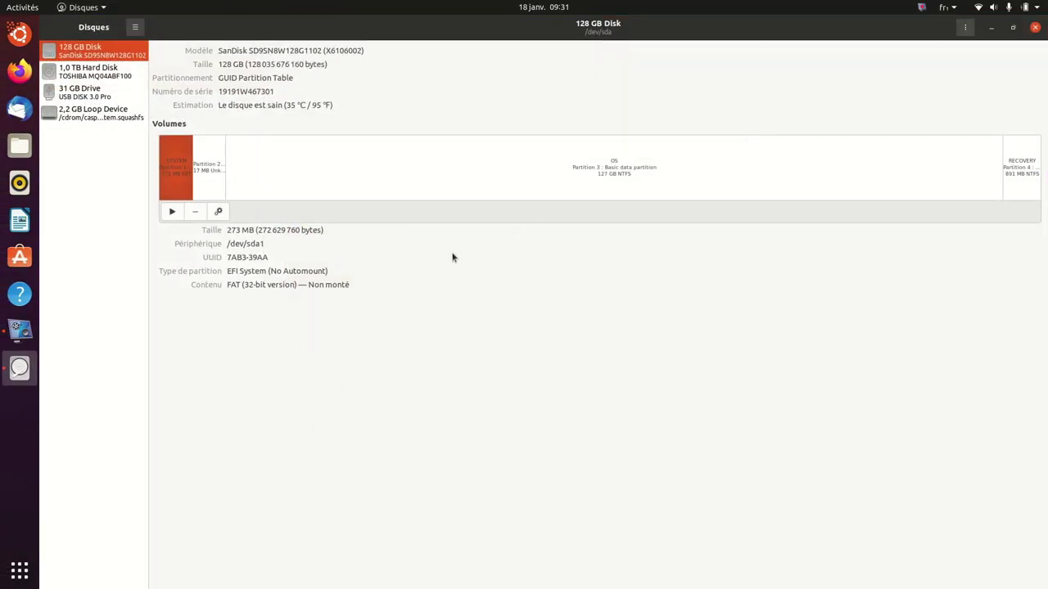
click(82, 70)
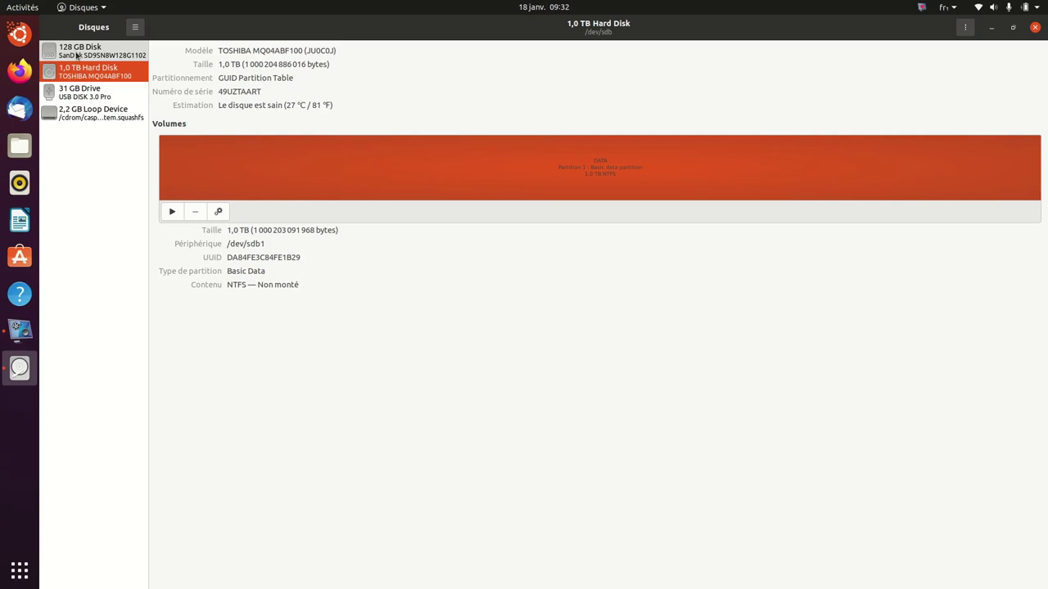
click(77, 54)
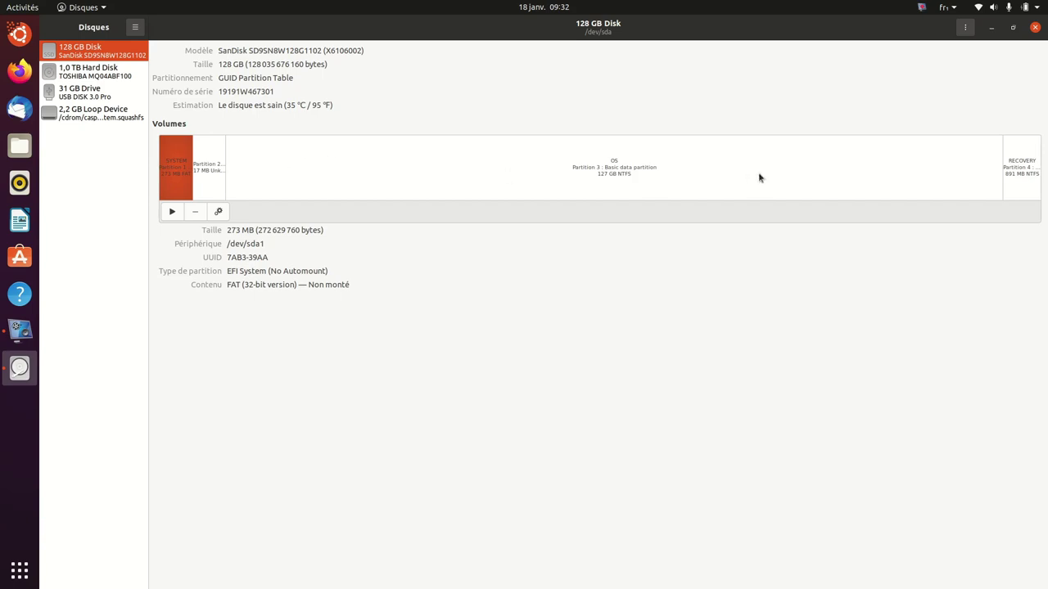
Delete the RECOVERY partition and the OS partition from the 128 GB disk
click(1009, 167)
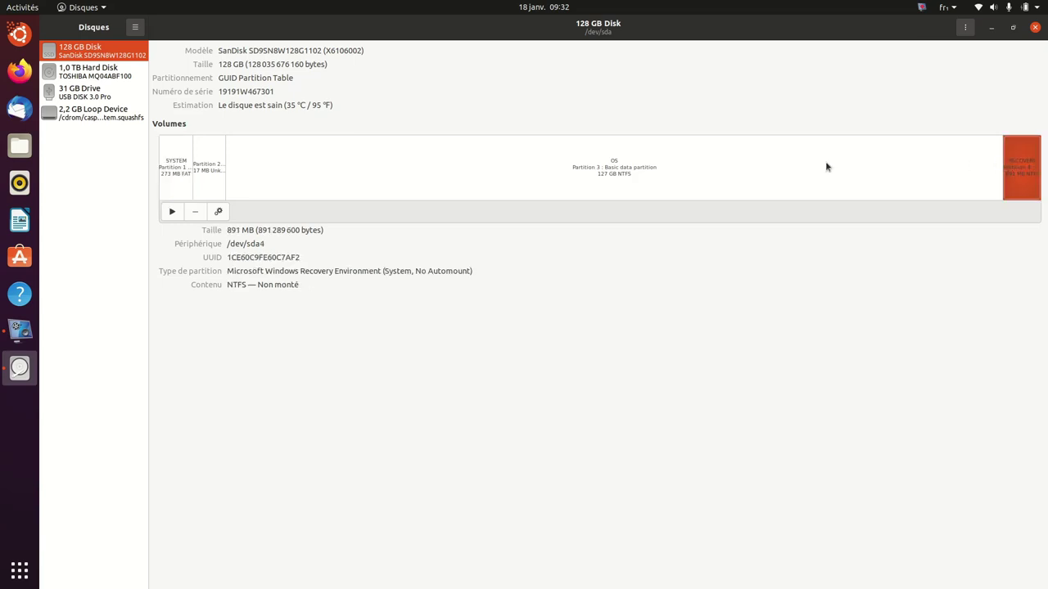
click(196, 215)
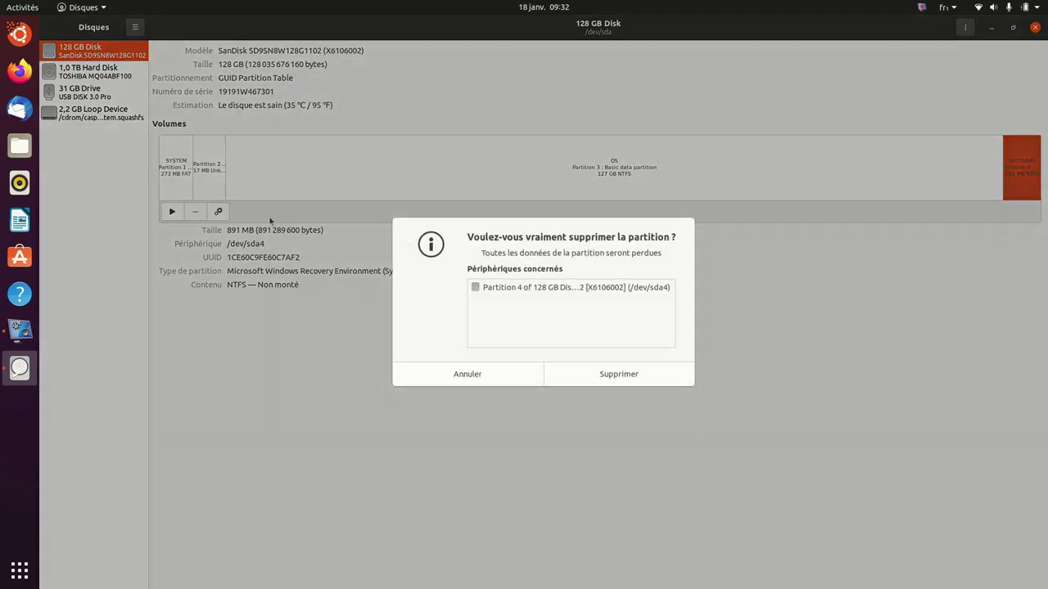
click(611, 376)
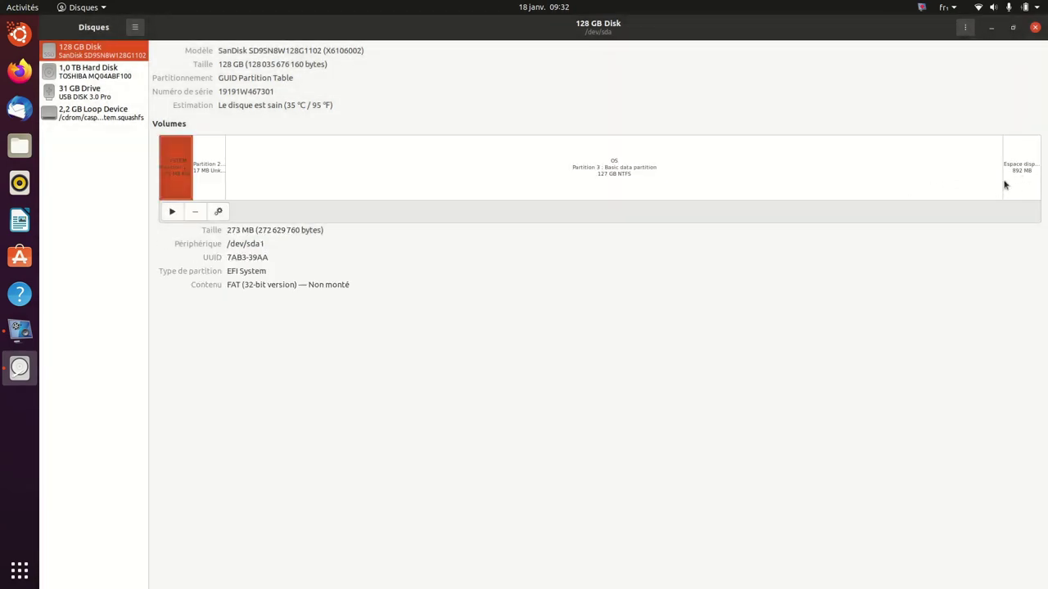
click(748, 180)
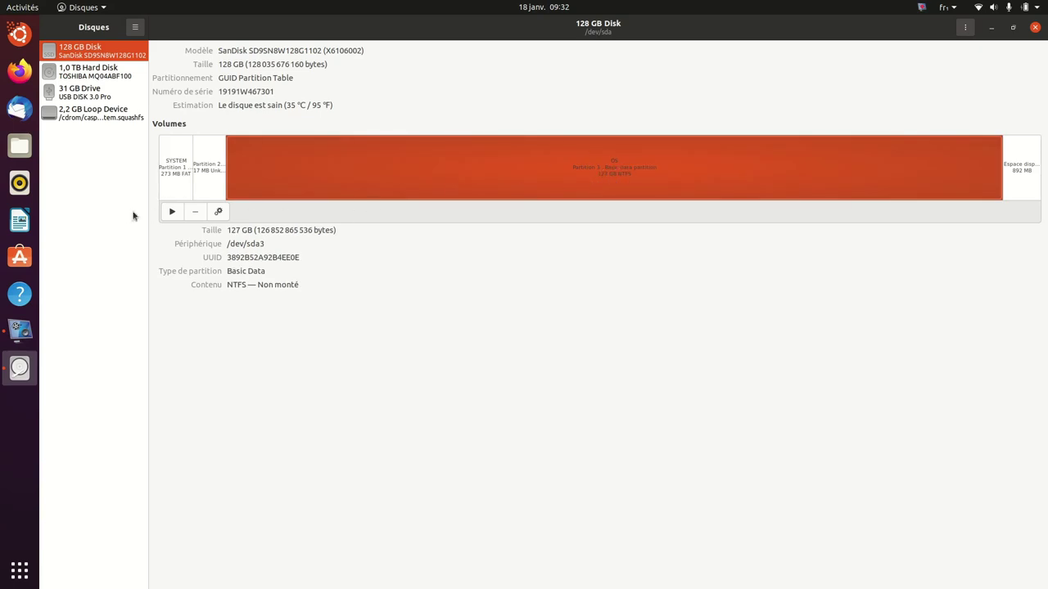
click(195, 211)
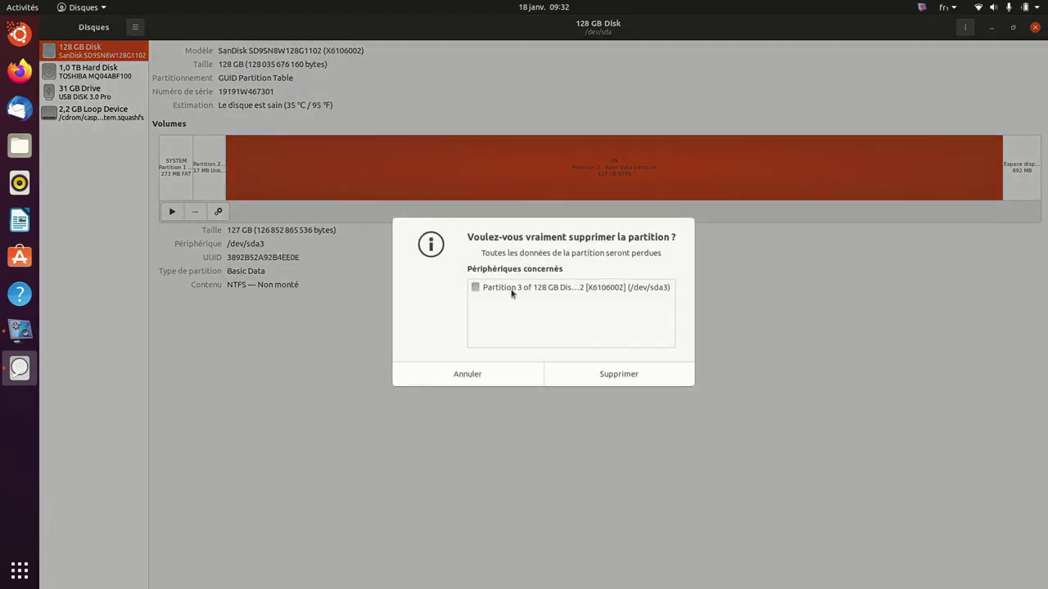
click(587, 373)
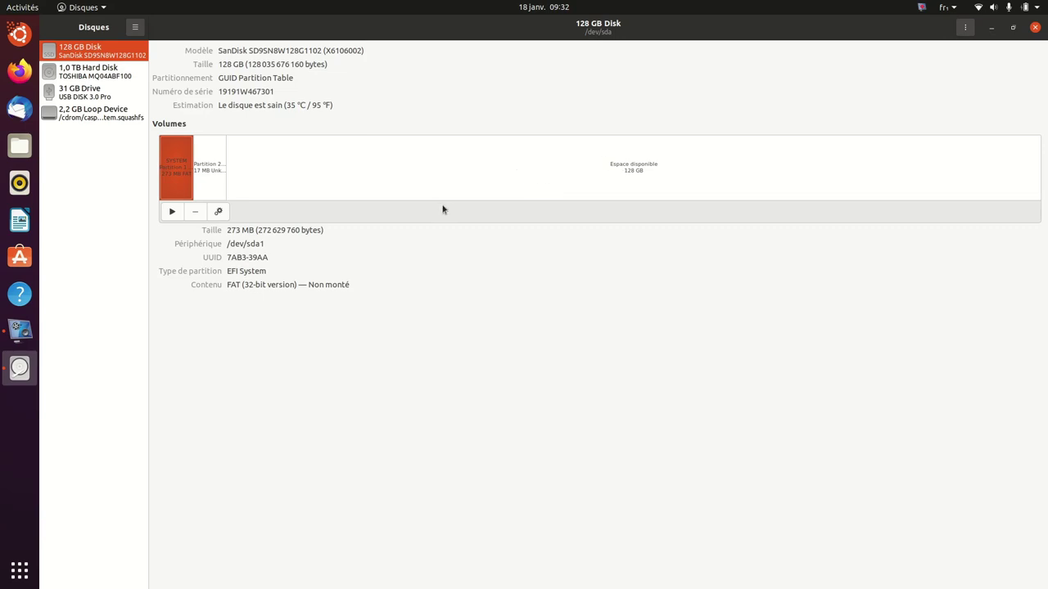
Delete the Microsoft Reserved partition and the SYSTEM partition from the 128 GB disk, closing the disk utility when done
click(208, 170)
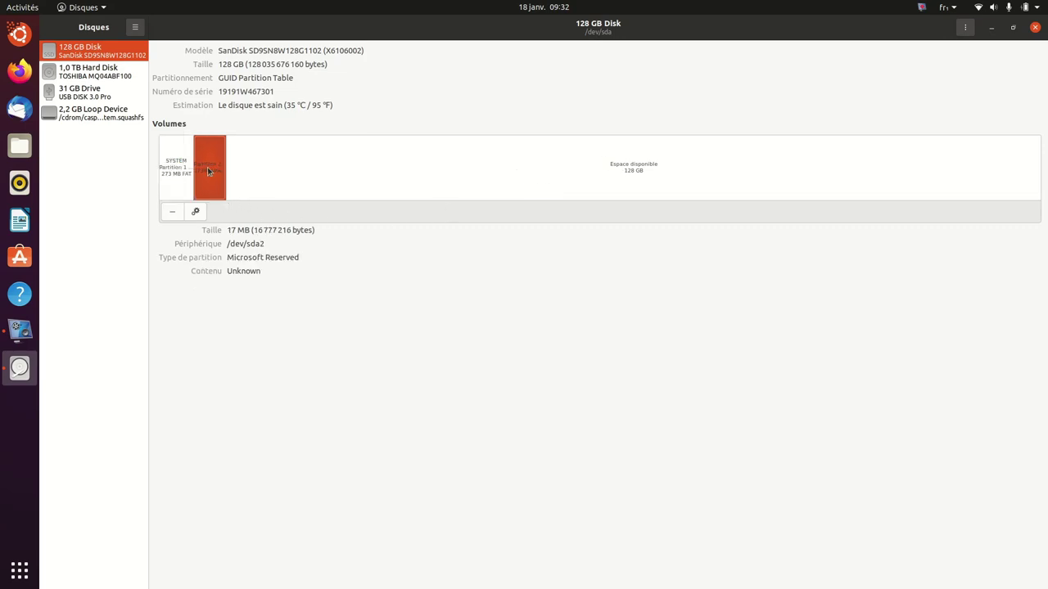
click(171, 213)
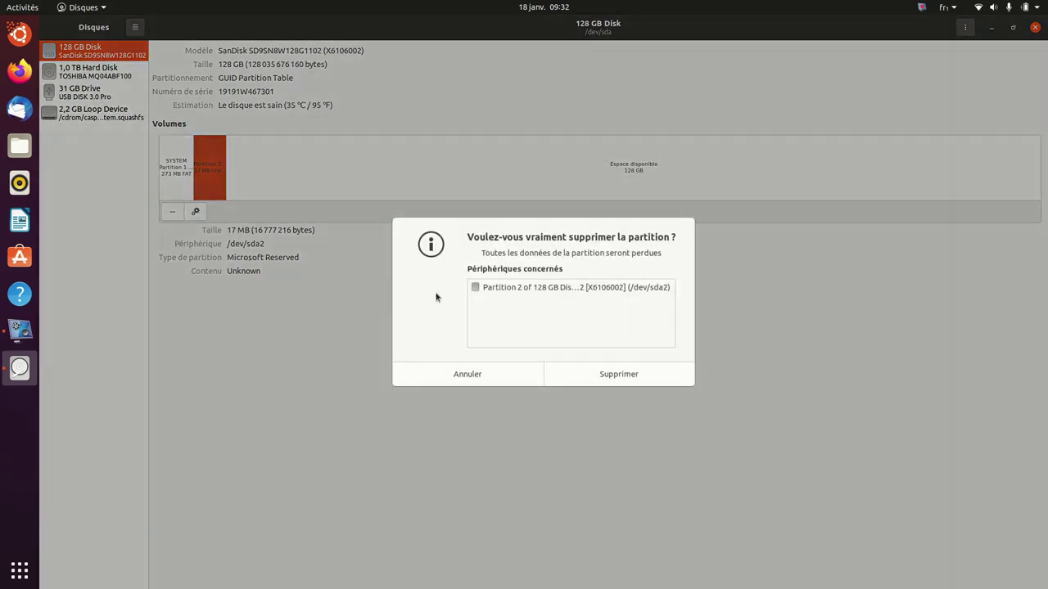
click(620, 373)
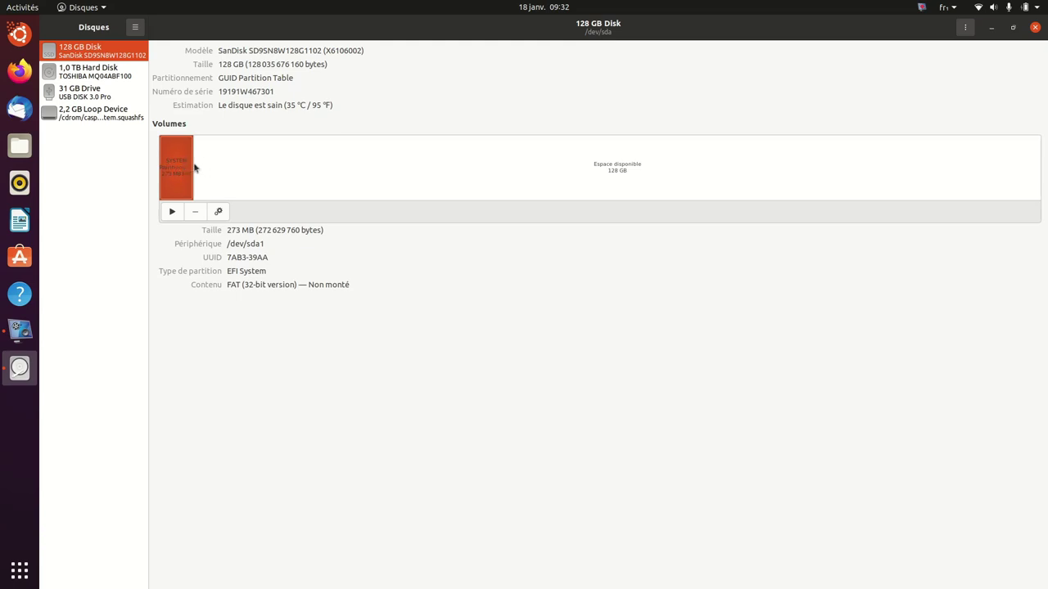
click(196, 212)
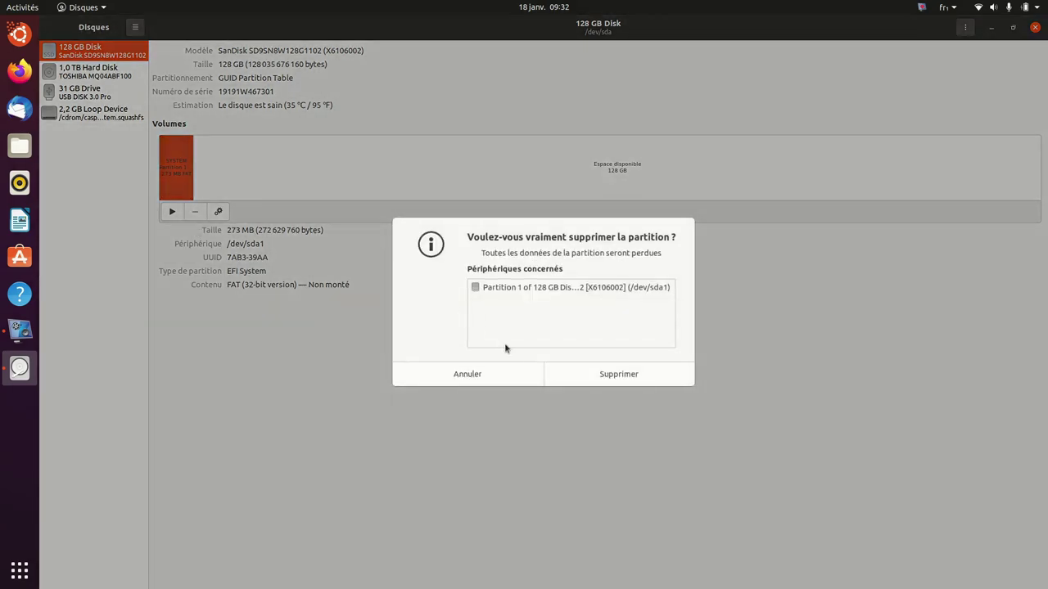
click(581, 371)
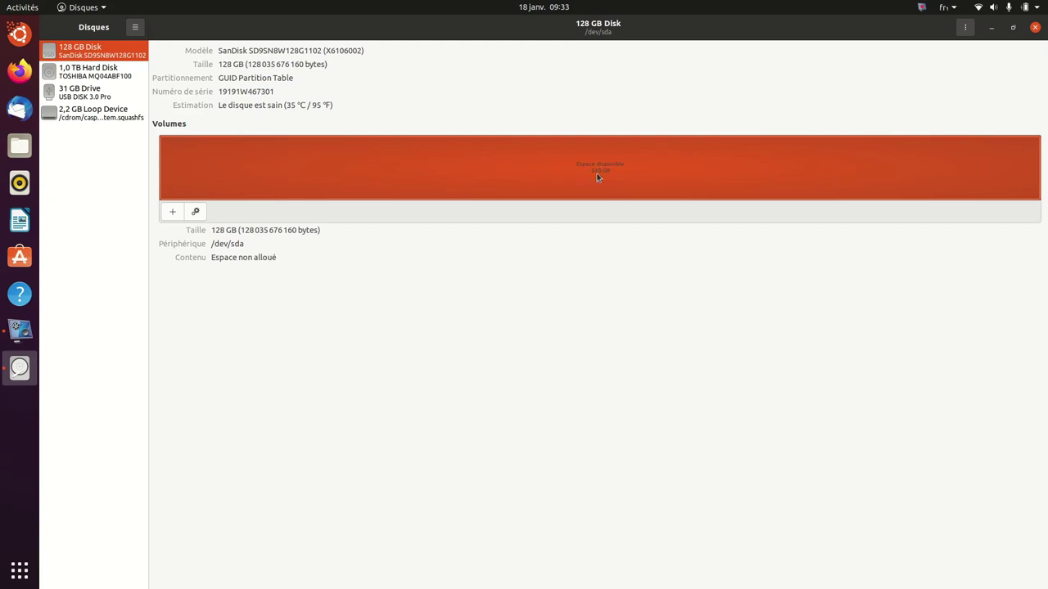
click(1035, 27)
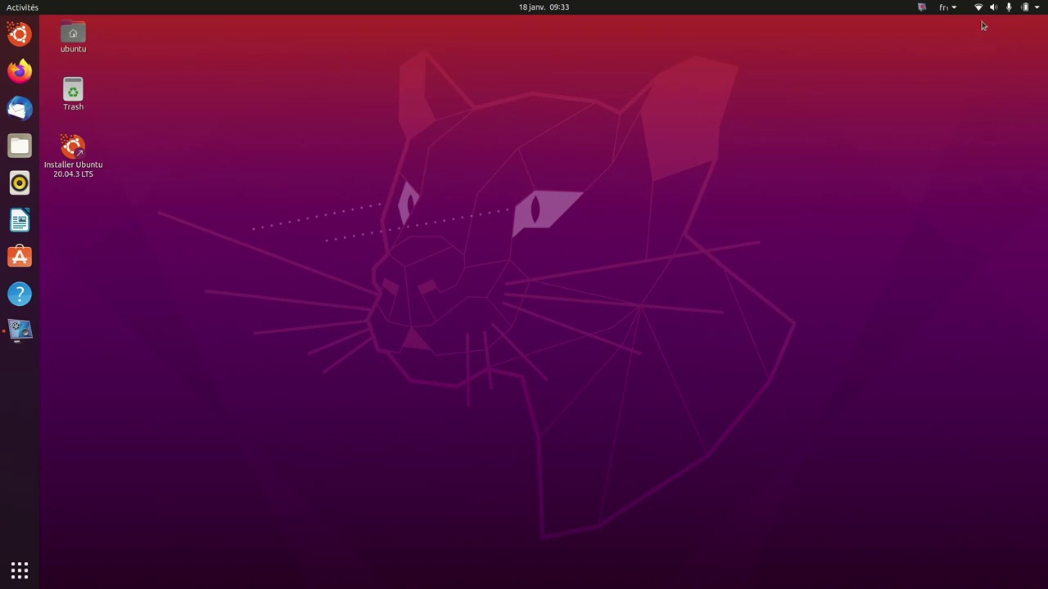
Check the Wi-Fi connection in the list of available networks and leave it without changing the network
click(1036, 11)
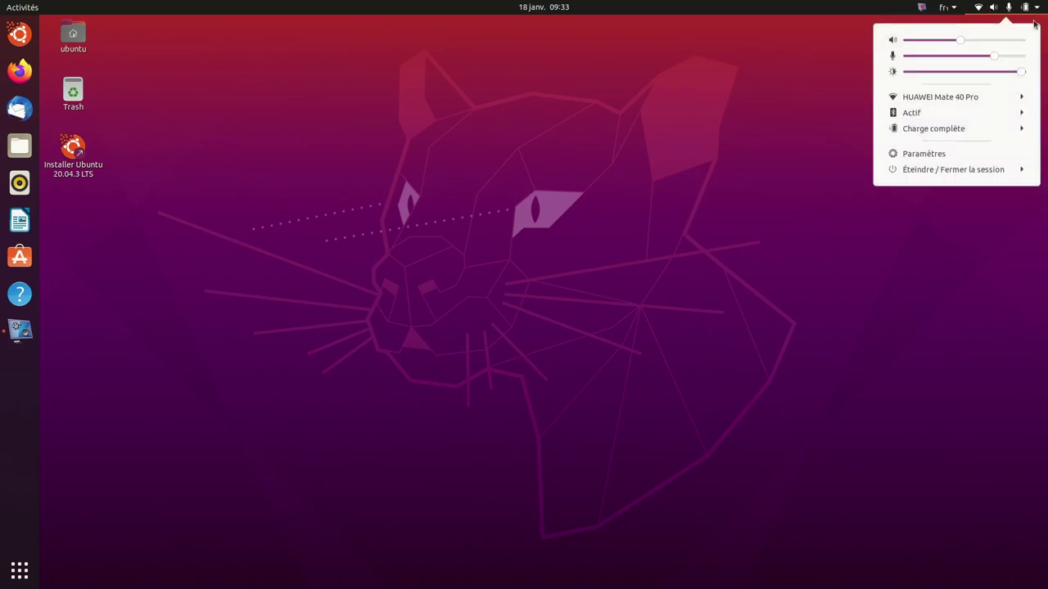
click(956, 97)
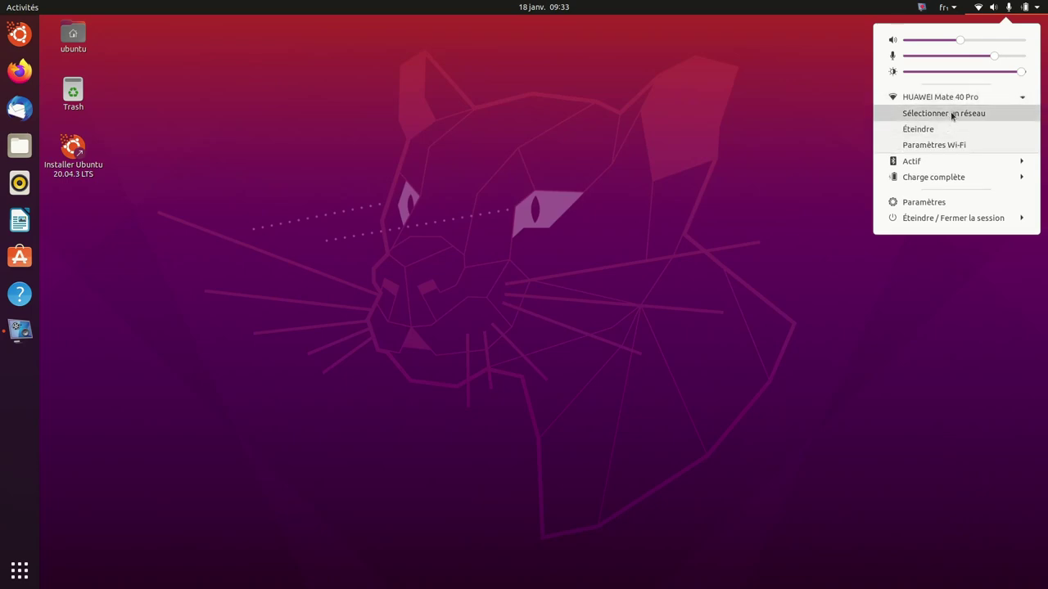
click(952, 114)
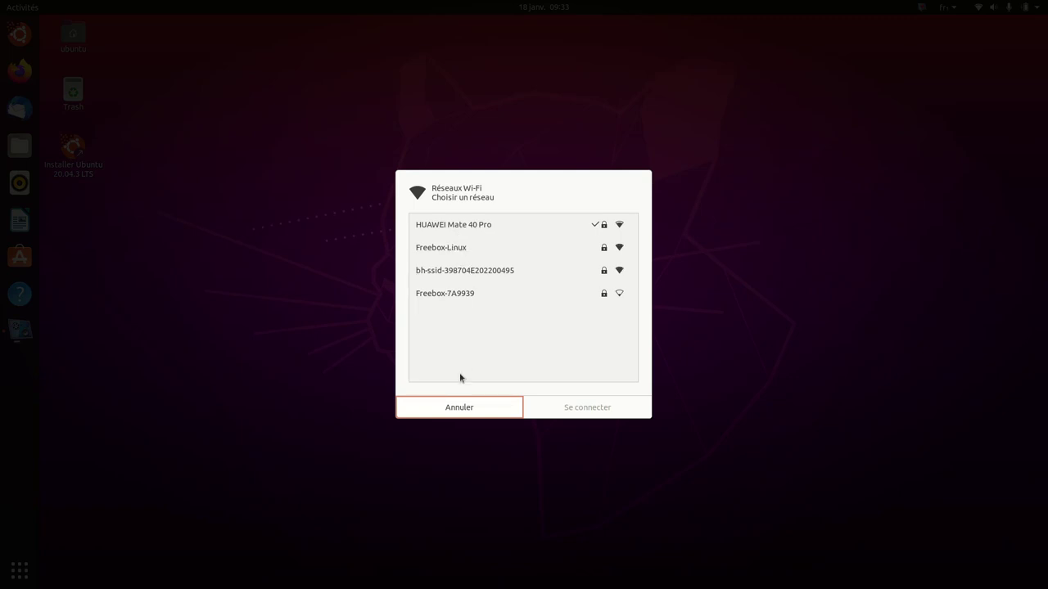
click(457, 408)
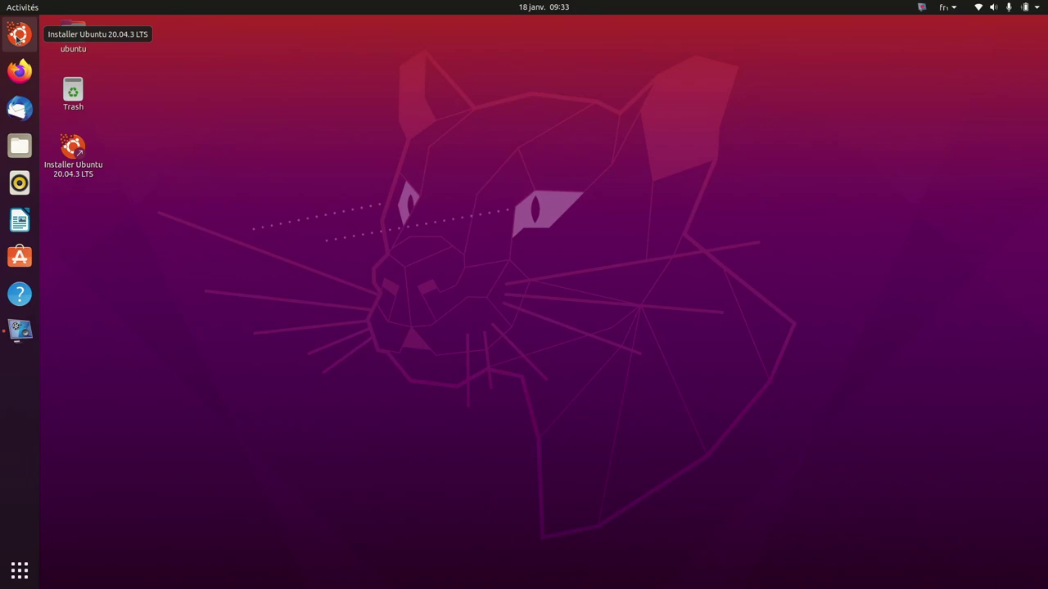
Start the Ubuntu installer in Français and enable third-party software for graphics, Wi-Fi and additional media formats
click(18, 34)
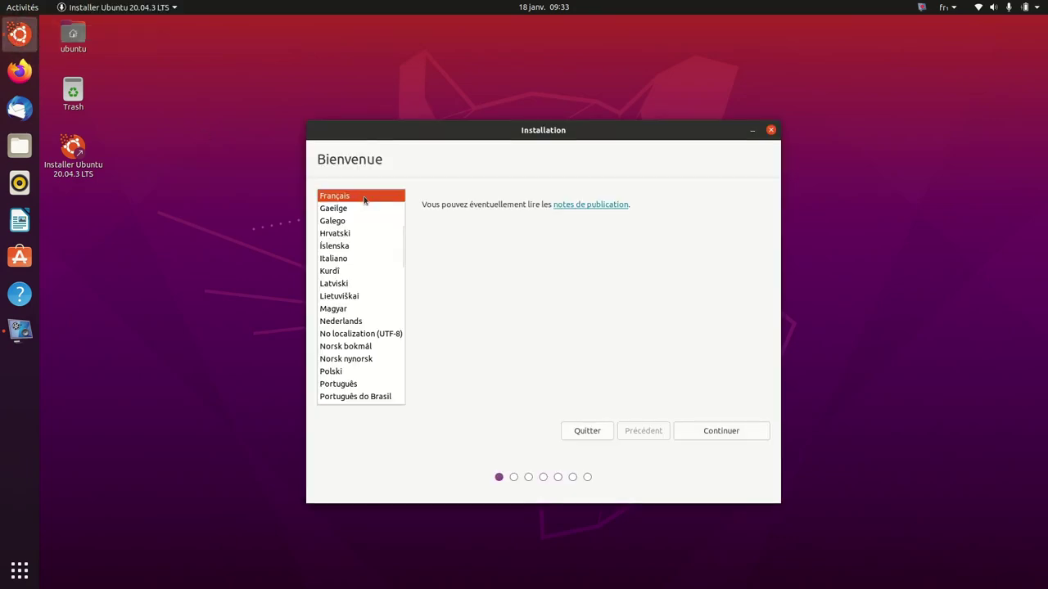
click(723, 434)
click(731, 432)
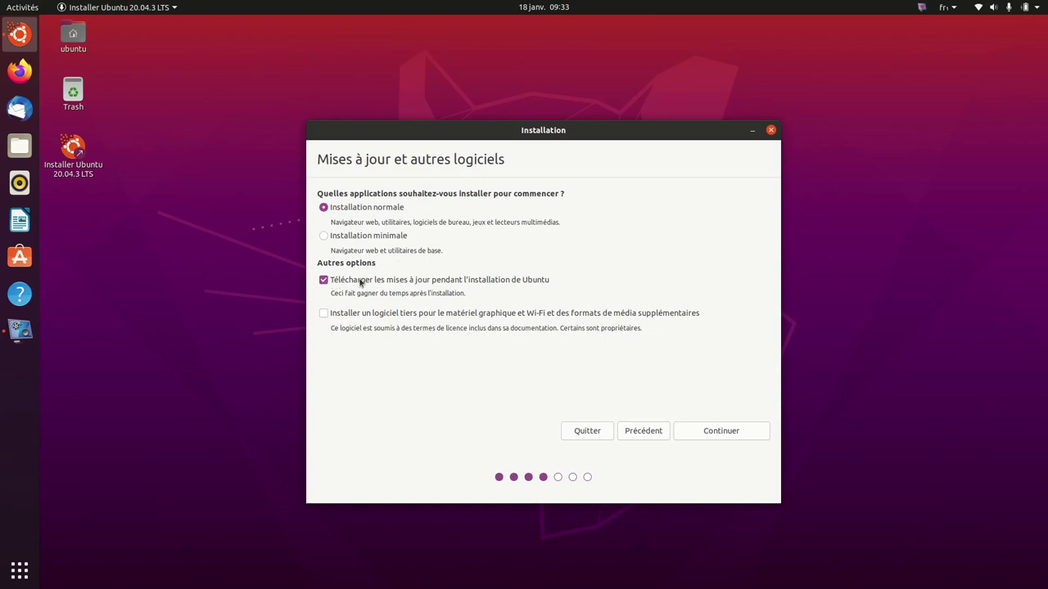
click(325, 315)
click(706, 432)
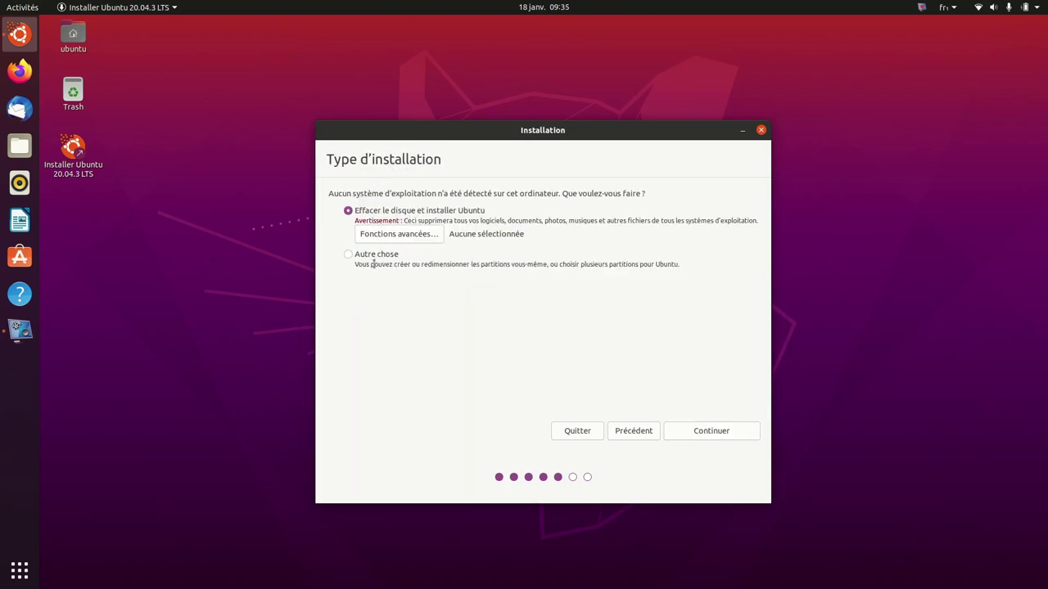
Choose the "Autre chose" installation type and inspect the free space on /dev/sda and the /dev/sdb1 partition
click(347, 256)
click(701, 429)
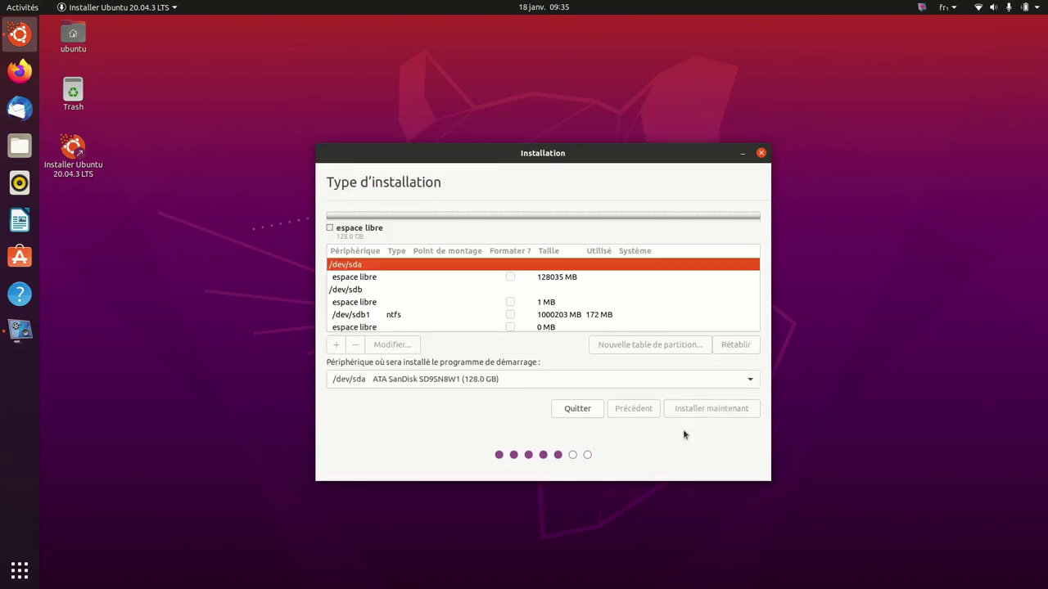
click(355, 281)
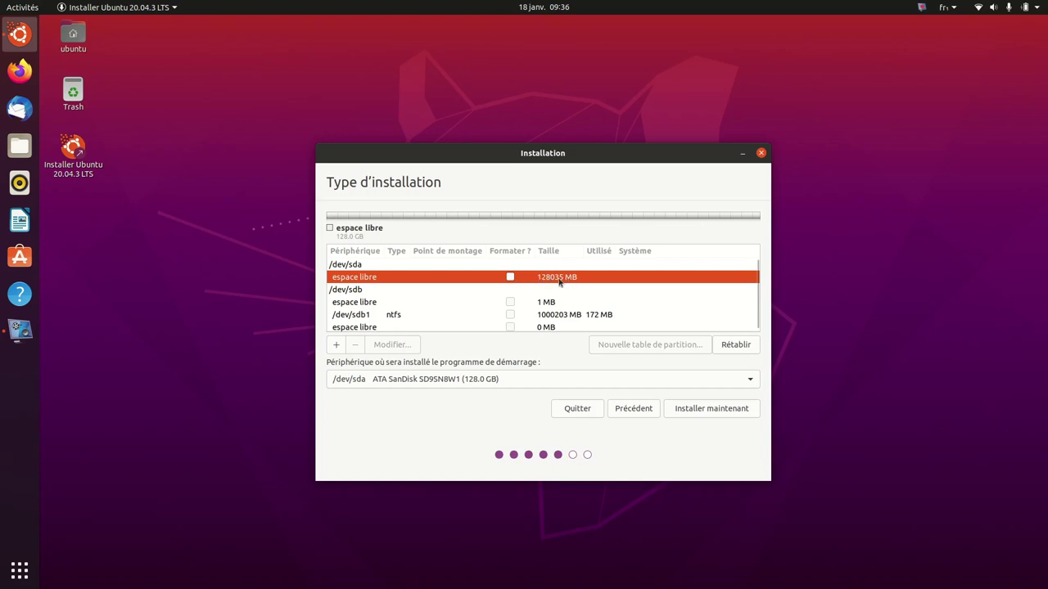
click(379, 317)
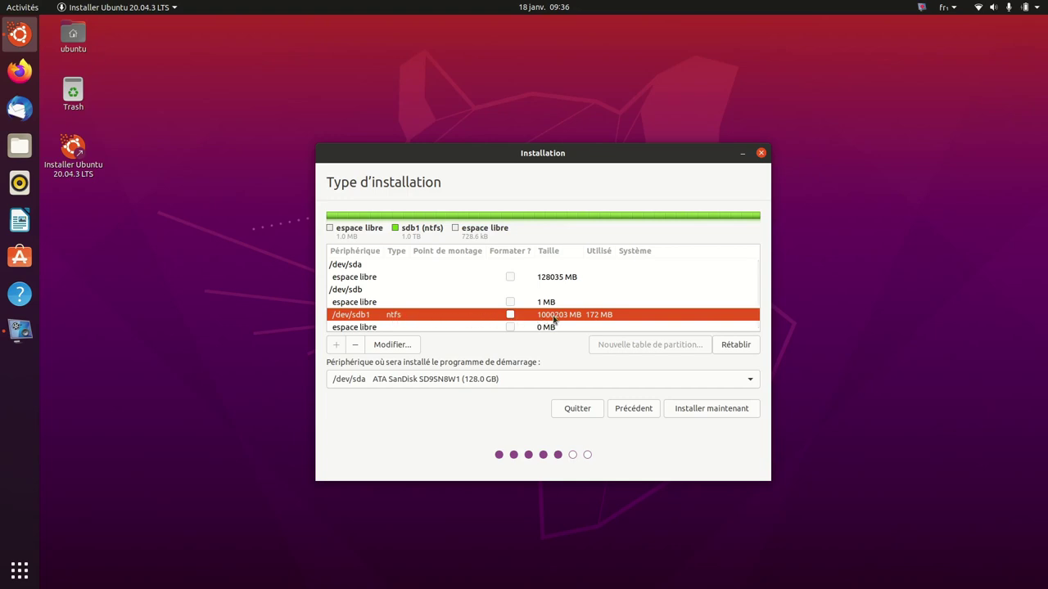
Create a 500 Mo primary partition at the start of the /dev/sda free space, used as "Partition système EFI"
click(364, 279)
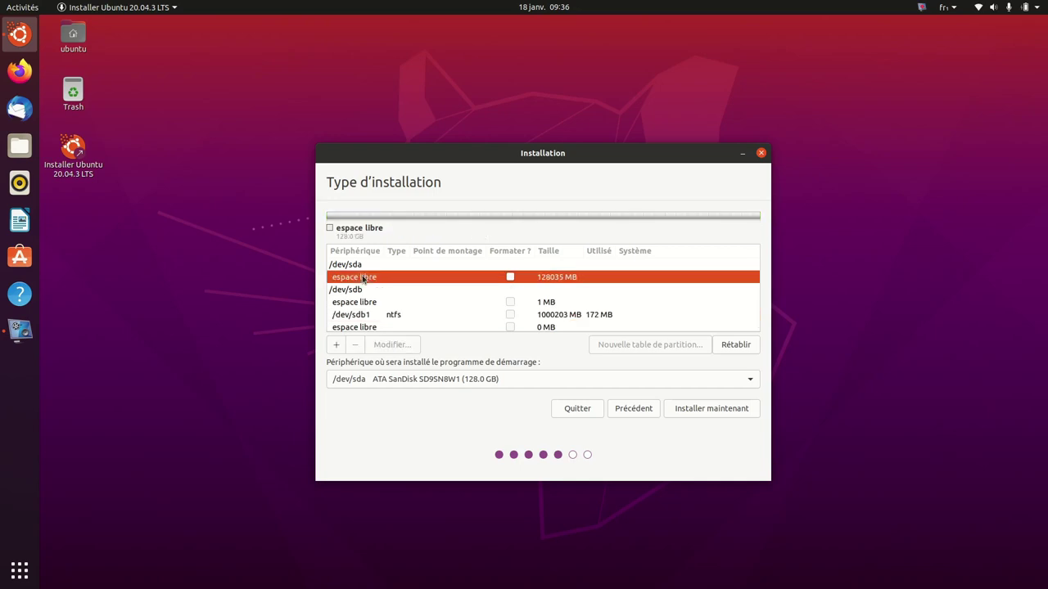
click(336, 347)
click(597, 242)
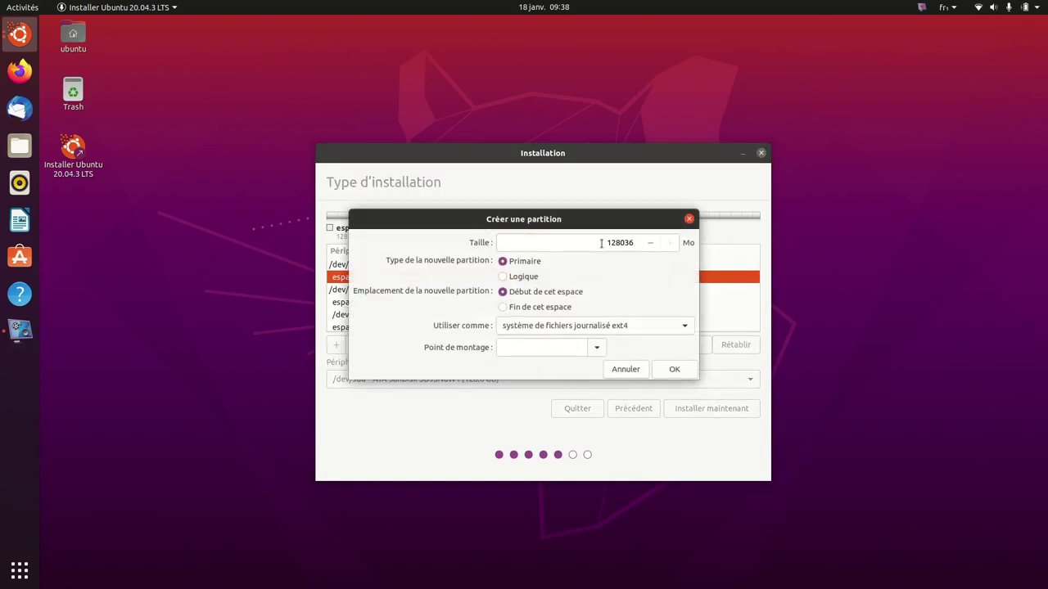
double_click(601, 242)
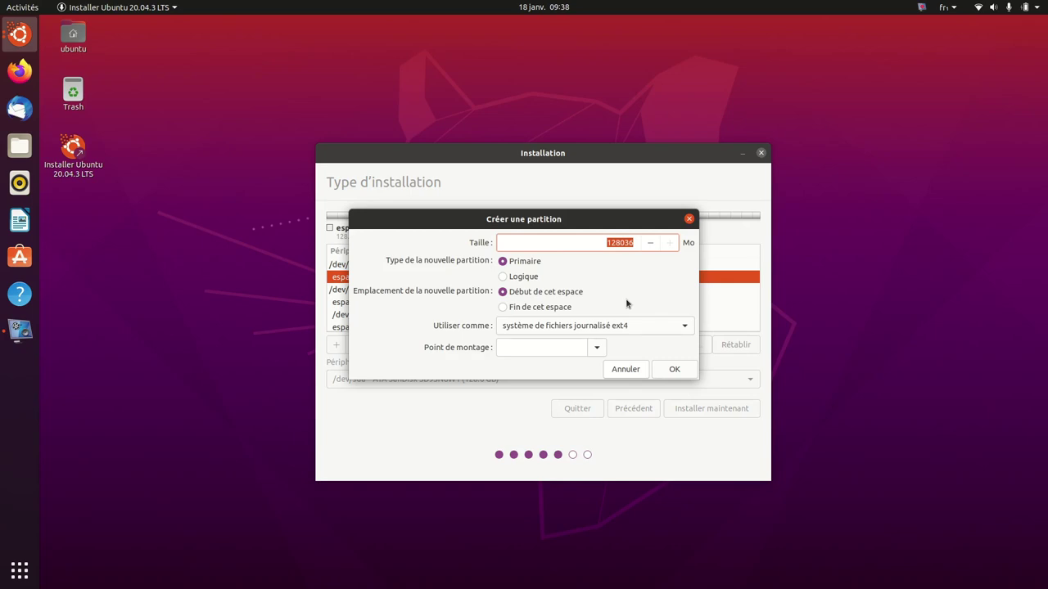
key(BackSpace)
text(500)
click(676, 327)
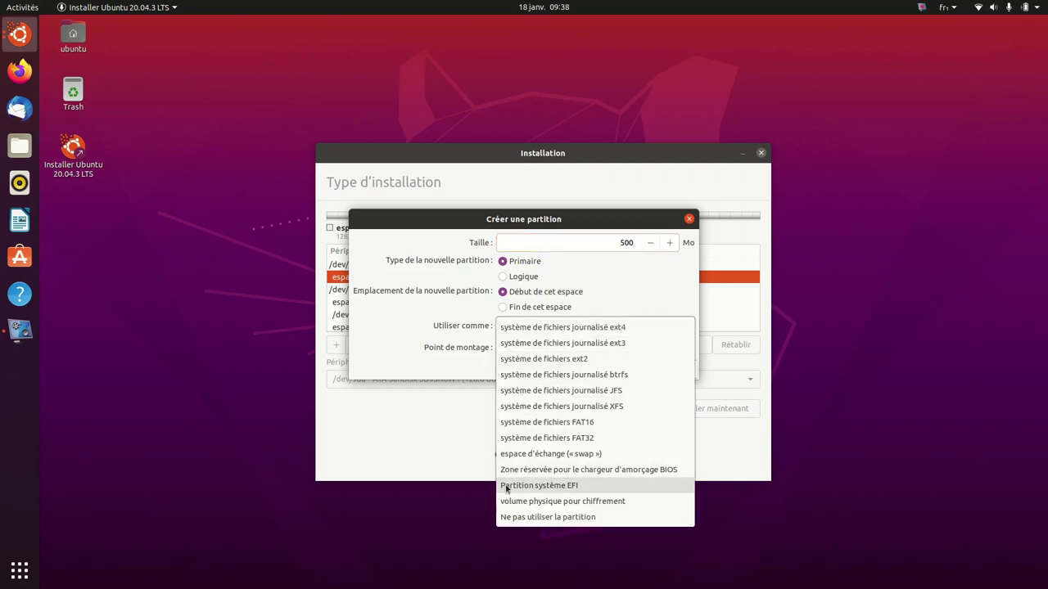
click(540, 487)
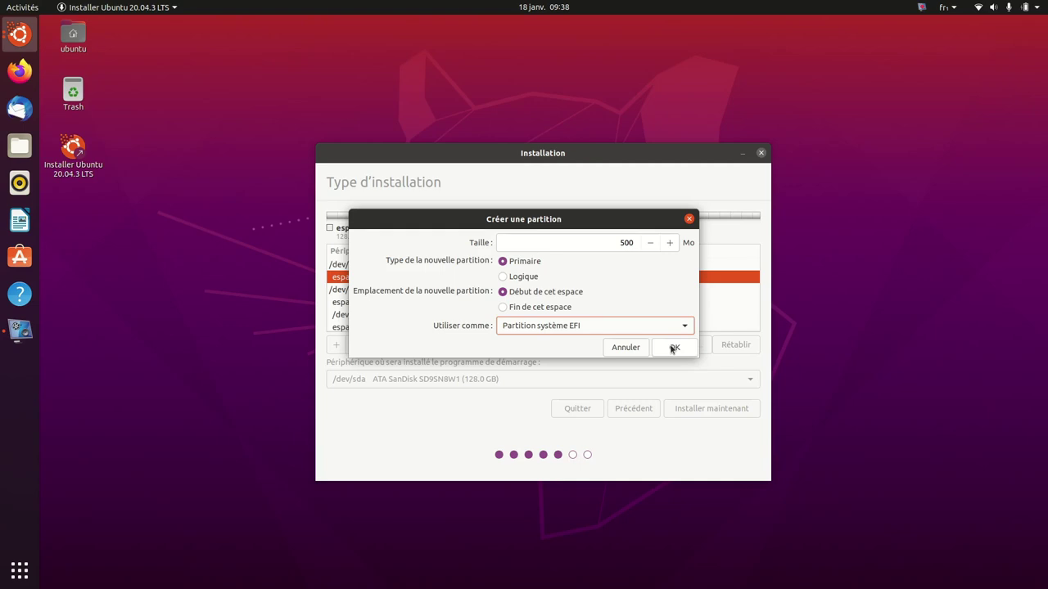
click(673, 348)
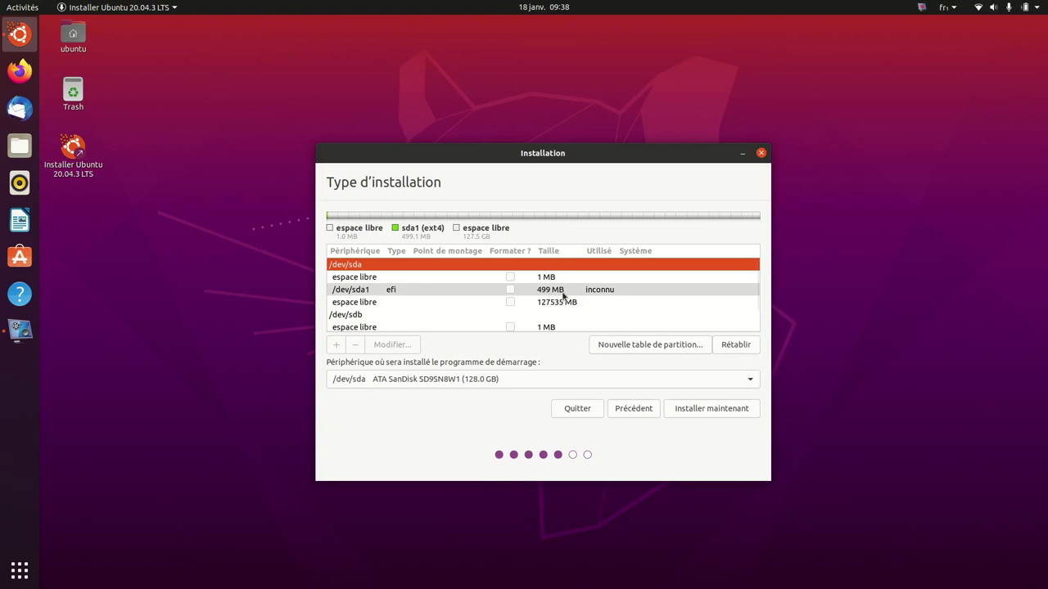
Create a primary ext4 partition using all the remaining 127535 Mo of free space on /dev/sda, with mount point "/"
click(381, 305)
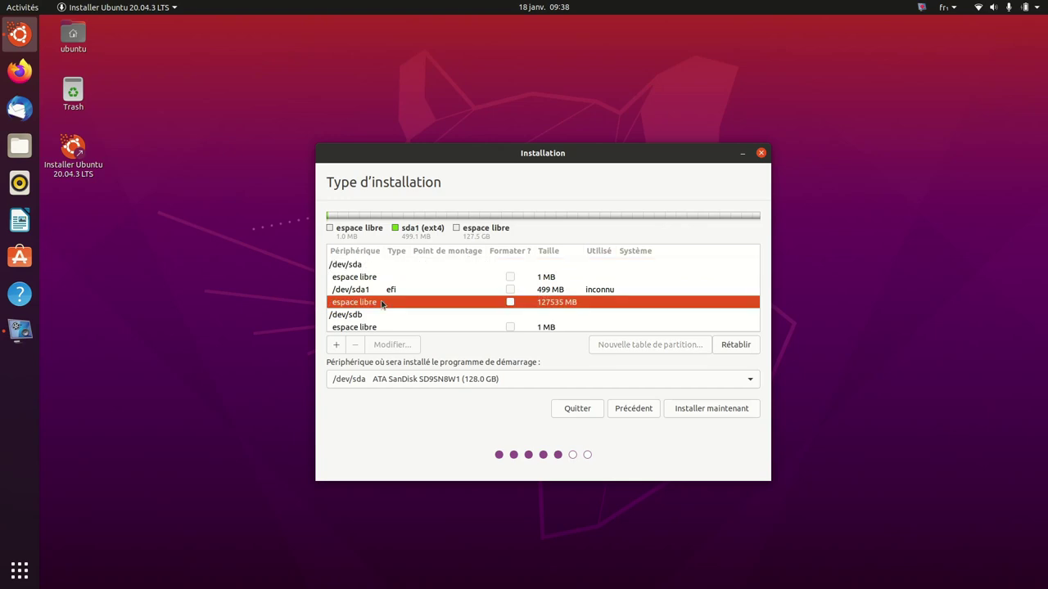
click(335, 345)
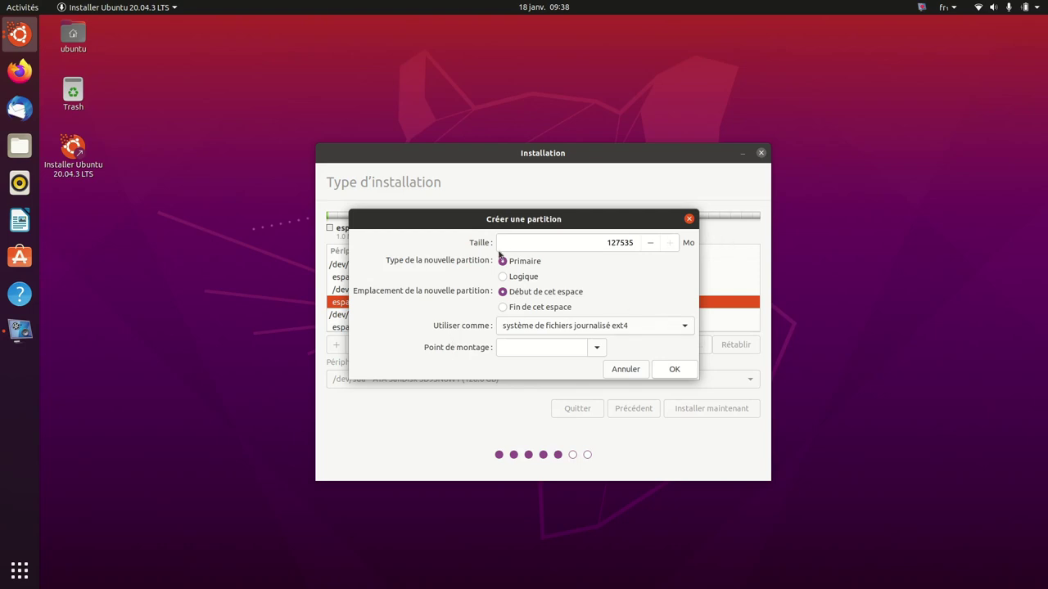
double_click(606, 243)
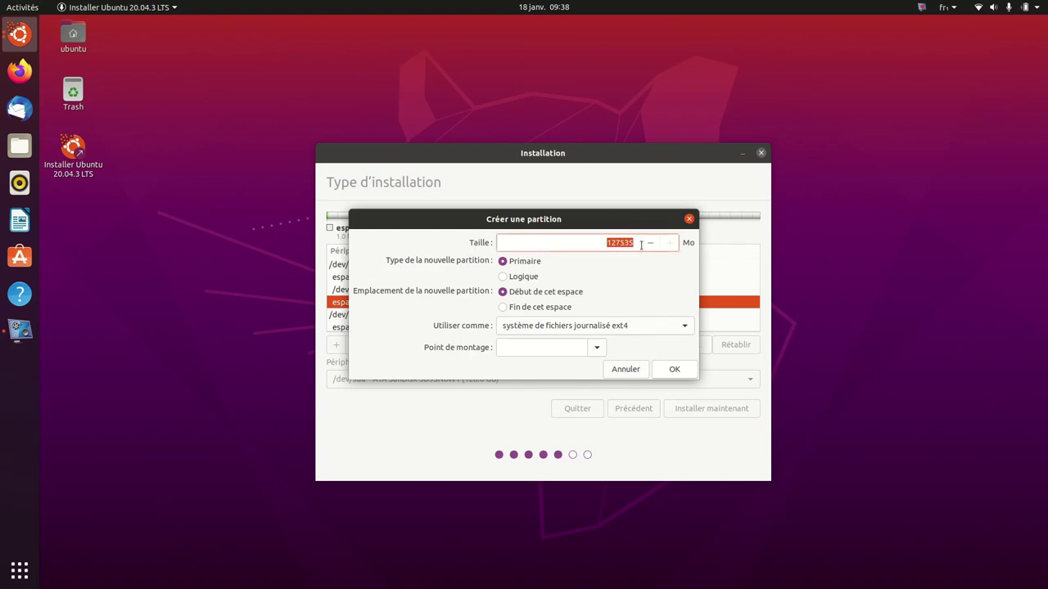
click(595, 348)
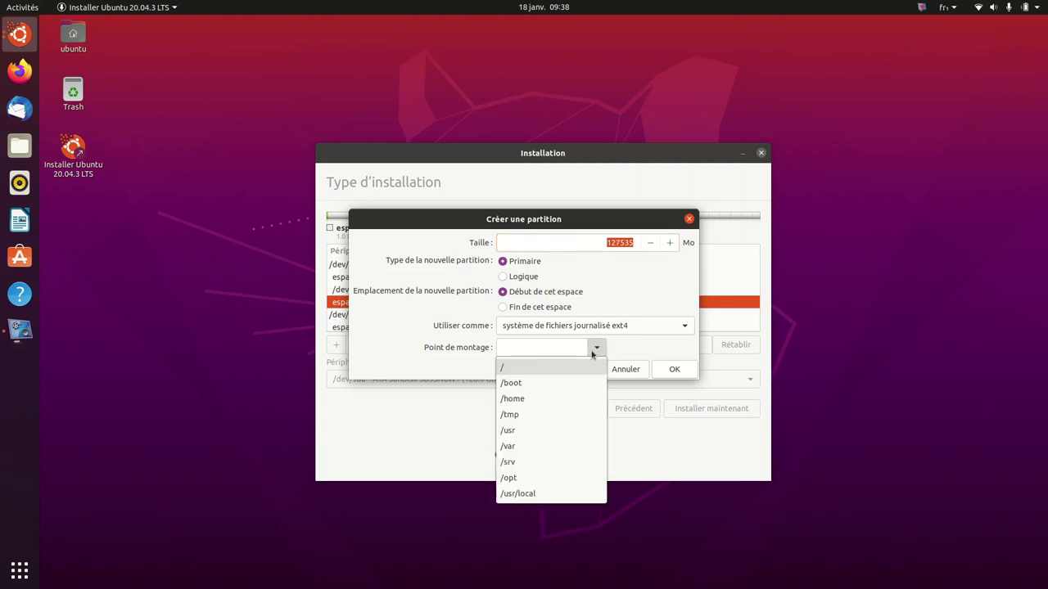
click(516, 369)
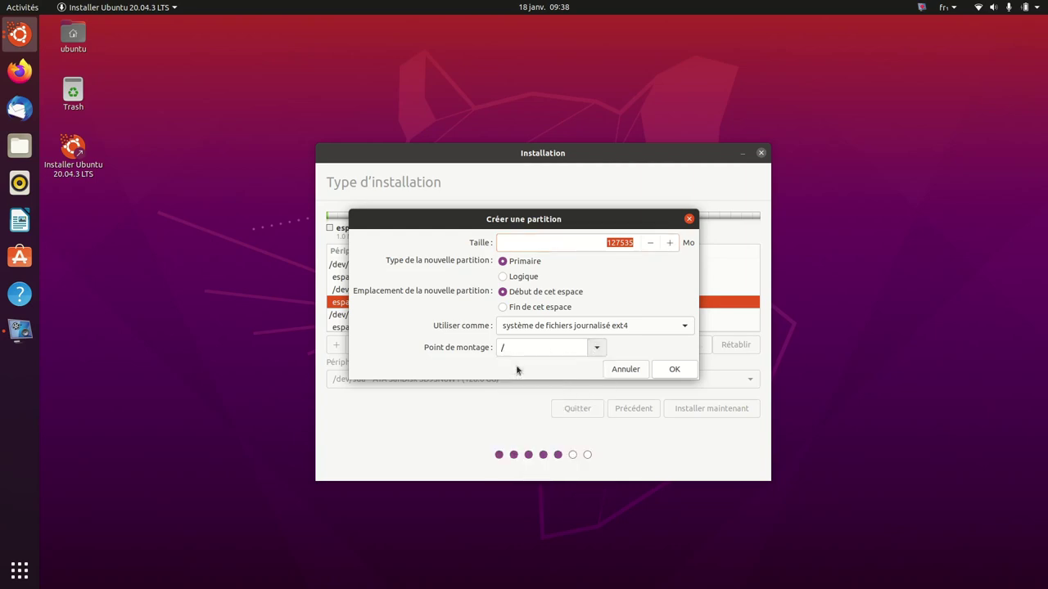
click(669, 369)
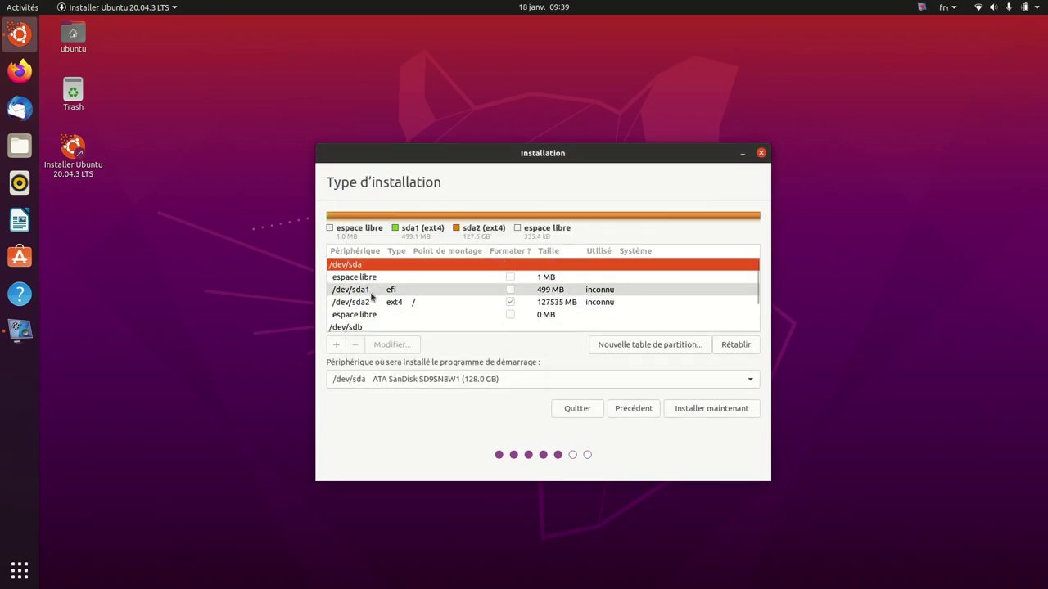
Review the two new partitions, keep /dev/sda as the boot loader device, and start the installation, accepting the disk changes
click(407, 290)
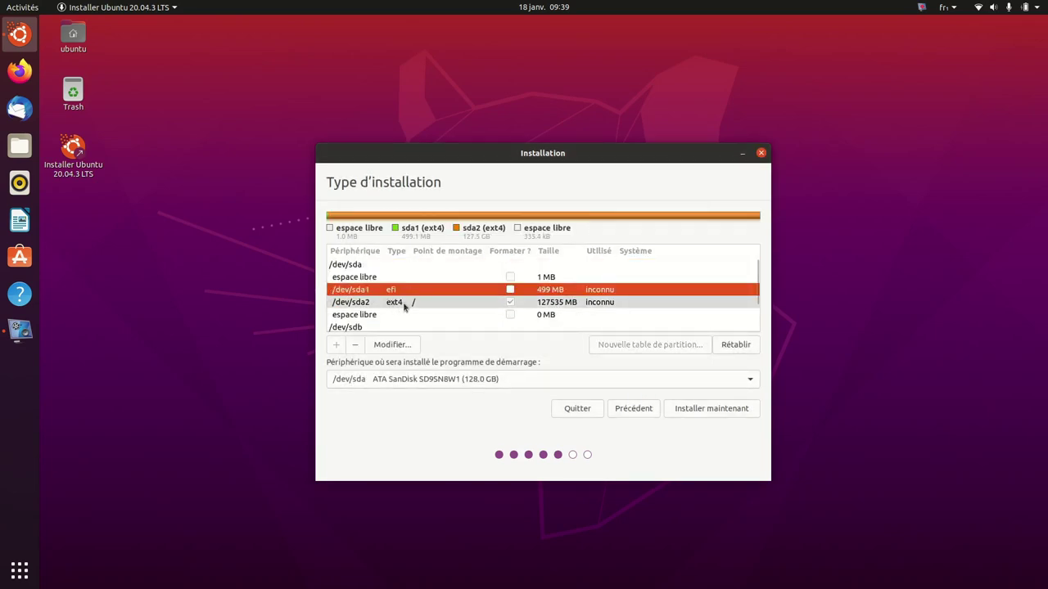
click(404, 304)
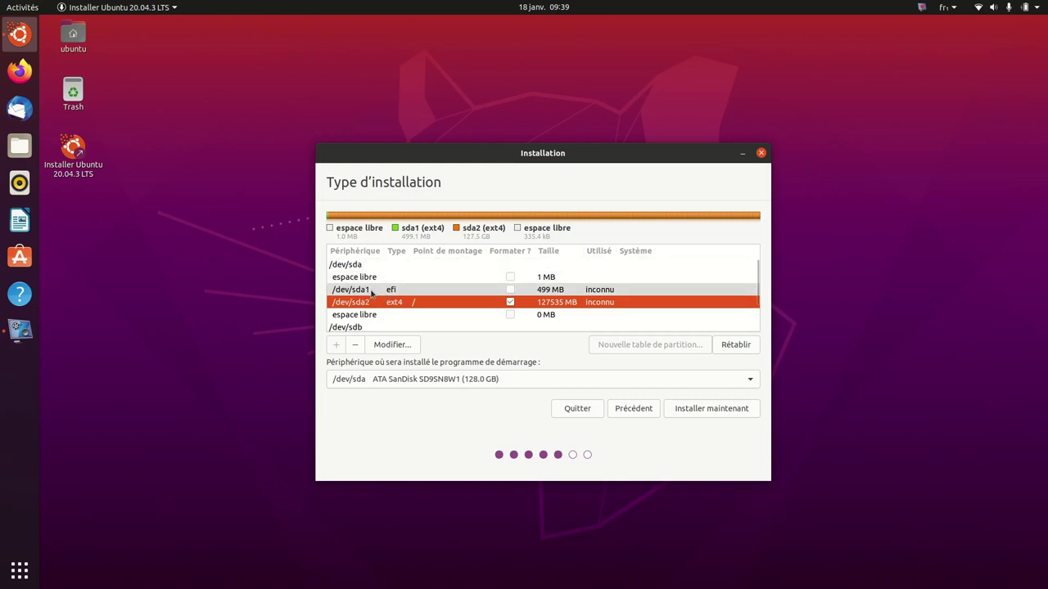
click(746, 381)
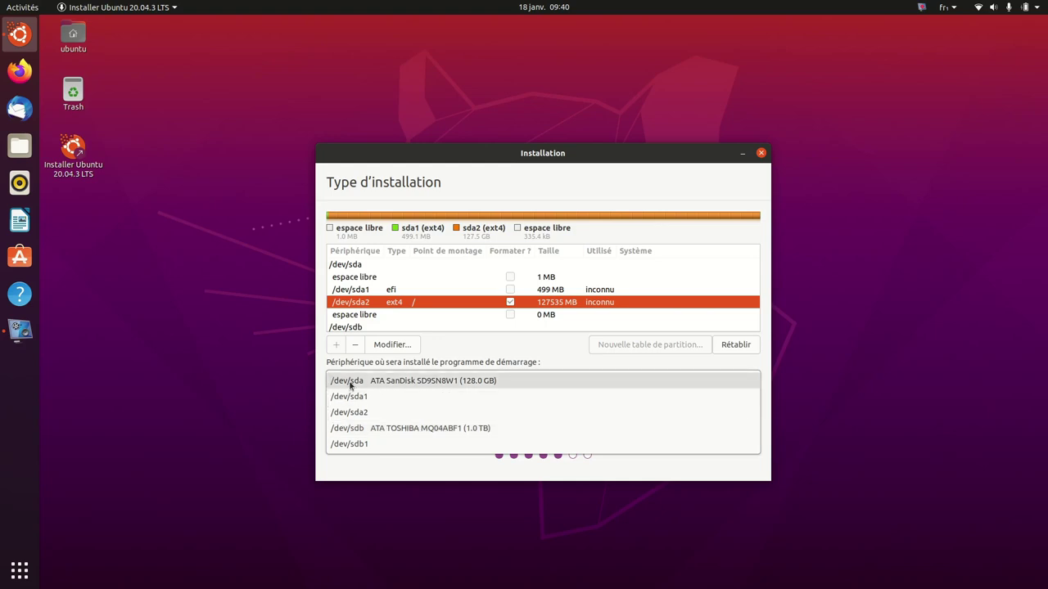
click(350, 384)
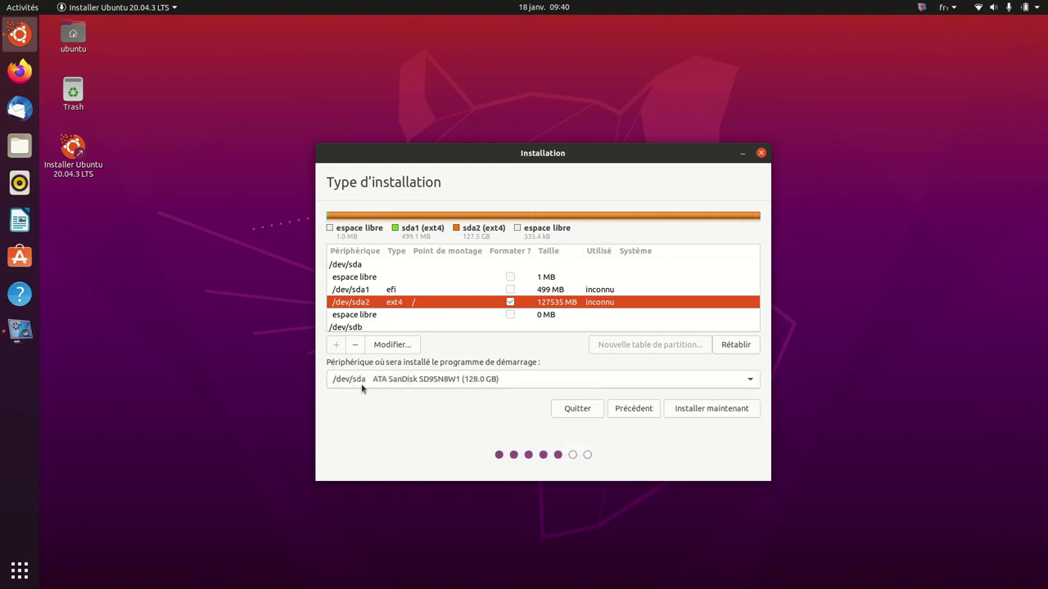
click(706, 412)
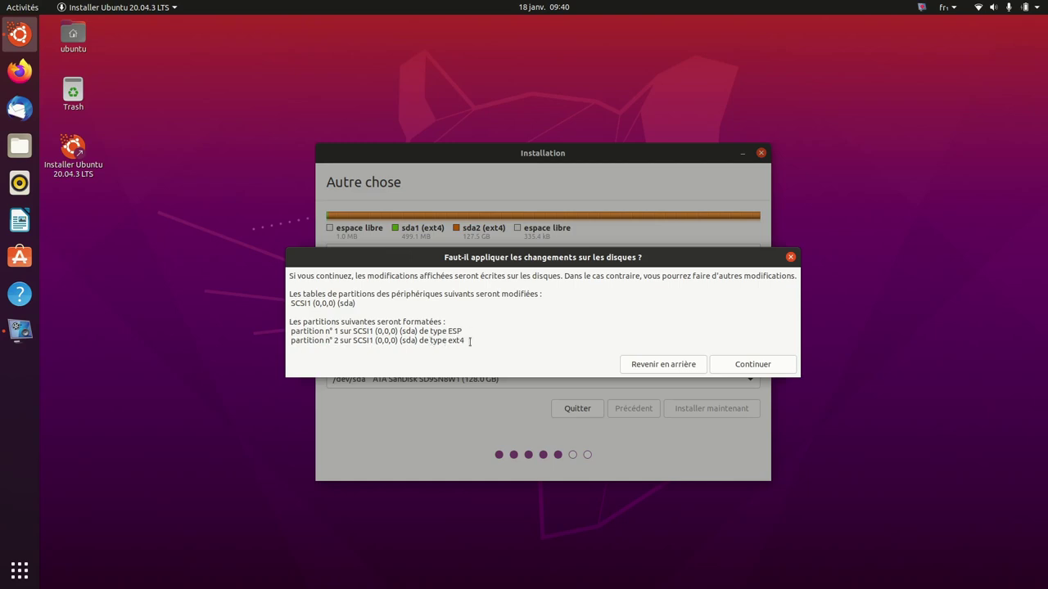
click(740, 363)
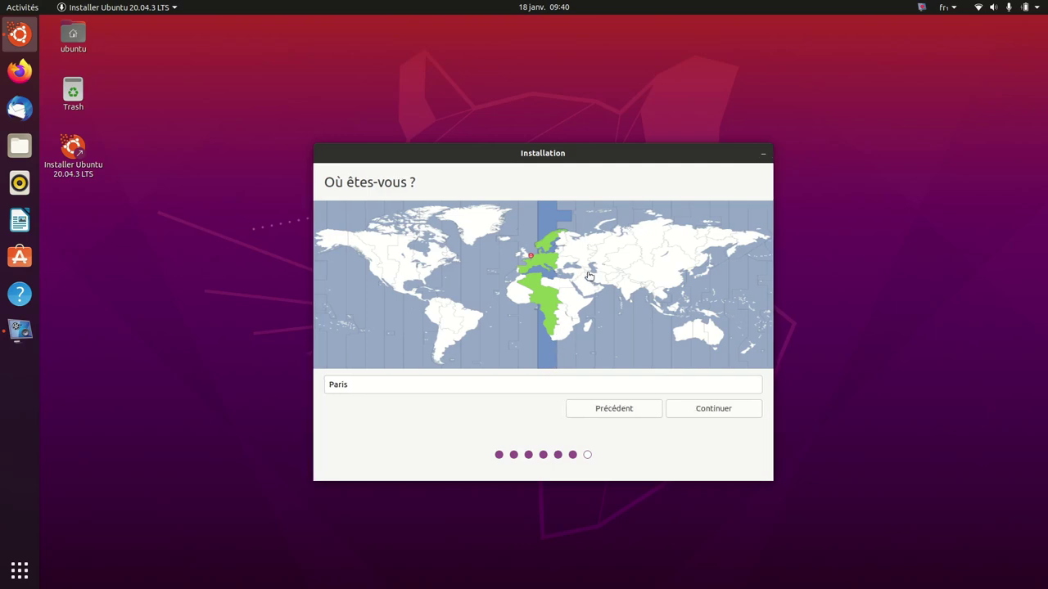
Try other time zones on the world map, then set the location to Paris and continue to the account details
click(591, 273)
click(634, 256)
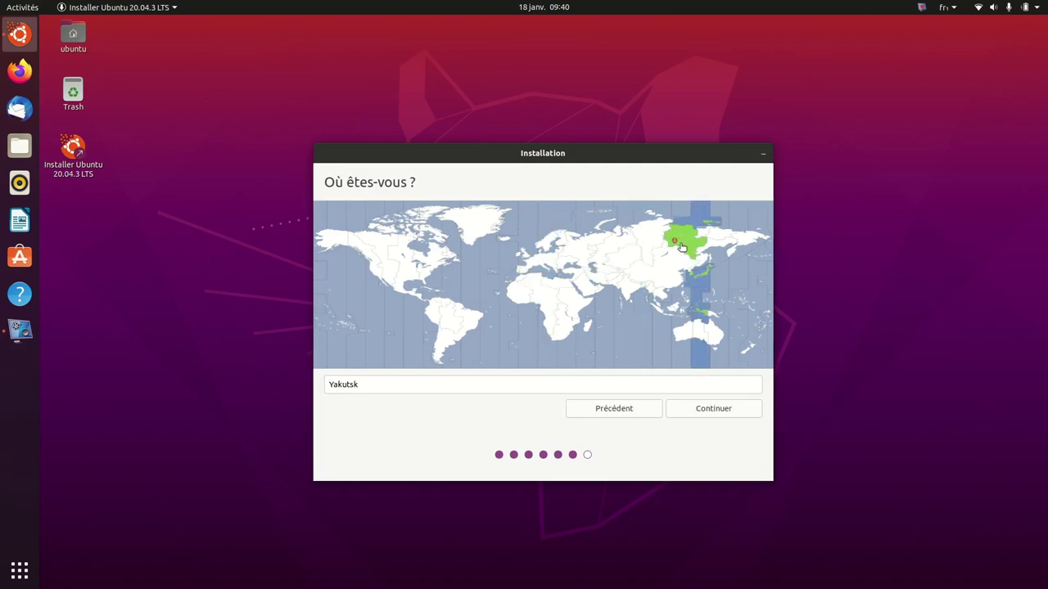
click(611, 256)
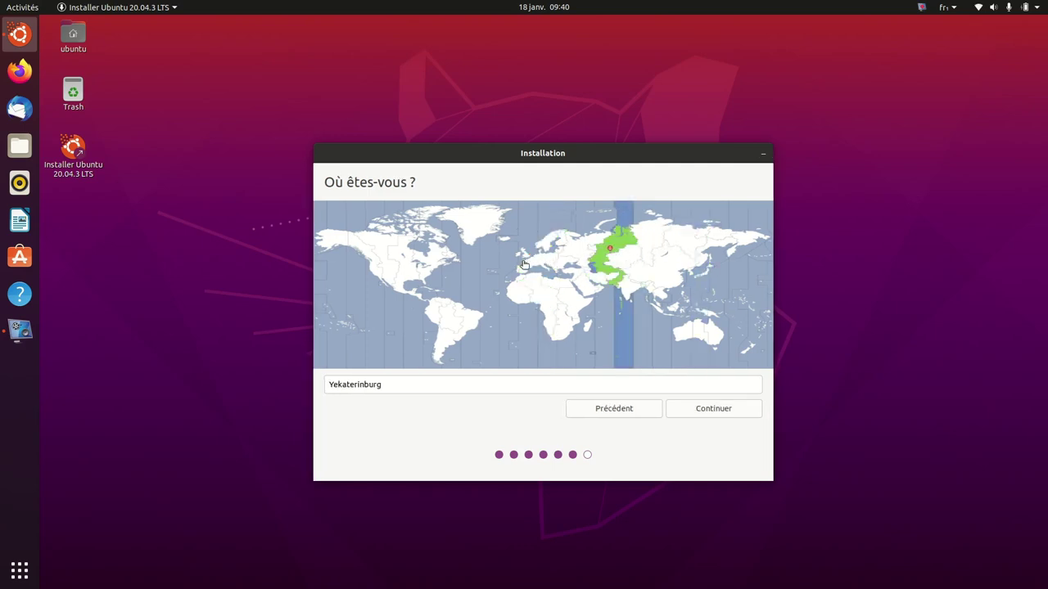
click(524, 260)
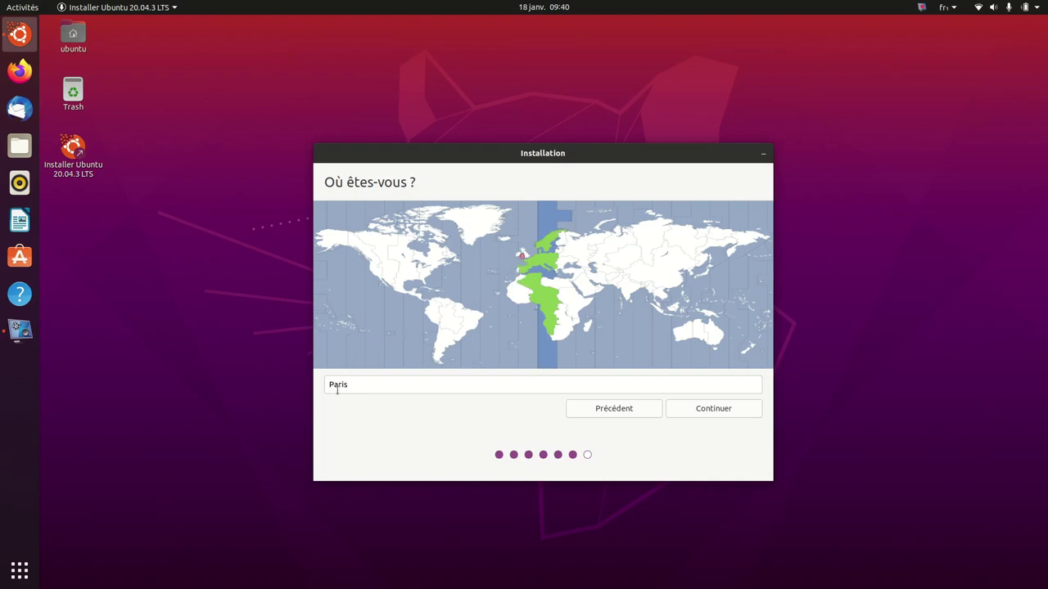
click(711, 409)
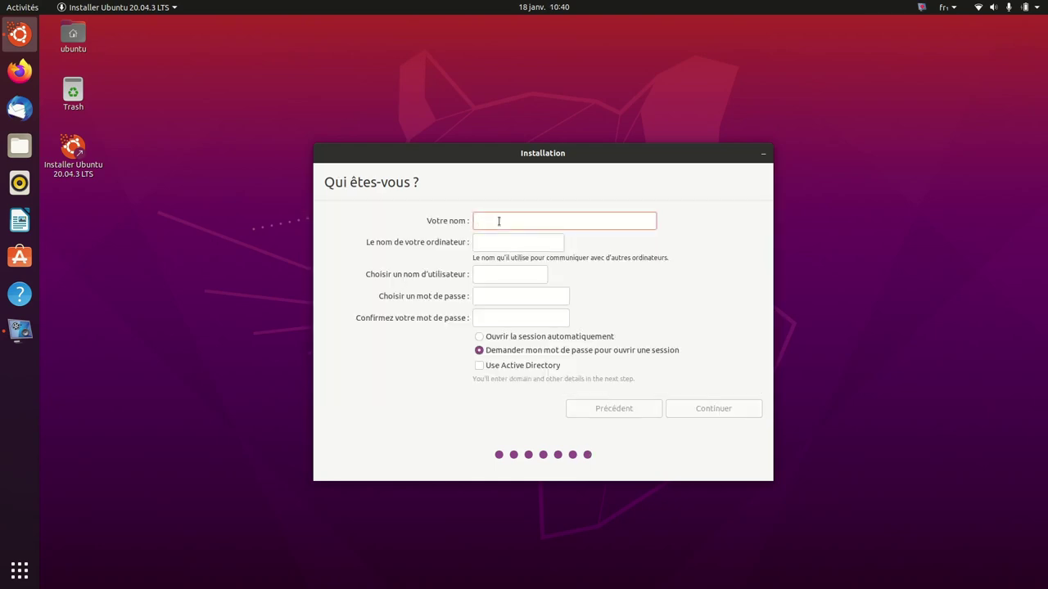
Enter the user's name and the account password with its confirmation, keep the password required at login, and continue the installation
text(Claire)
click(486, 297)
text(*********)
key(Tab)
text(*********)
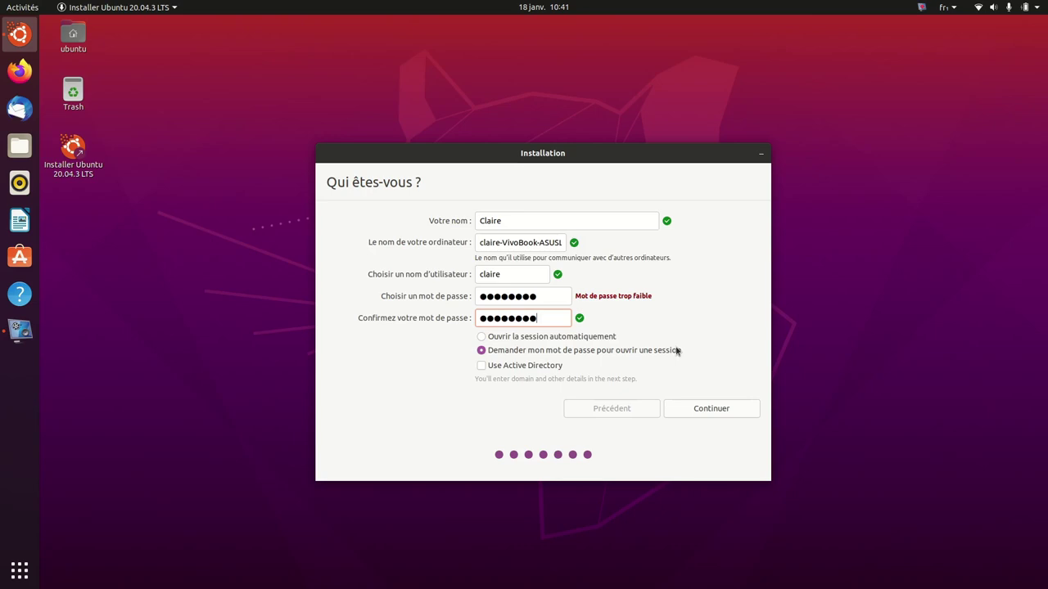
click(708, 408)
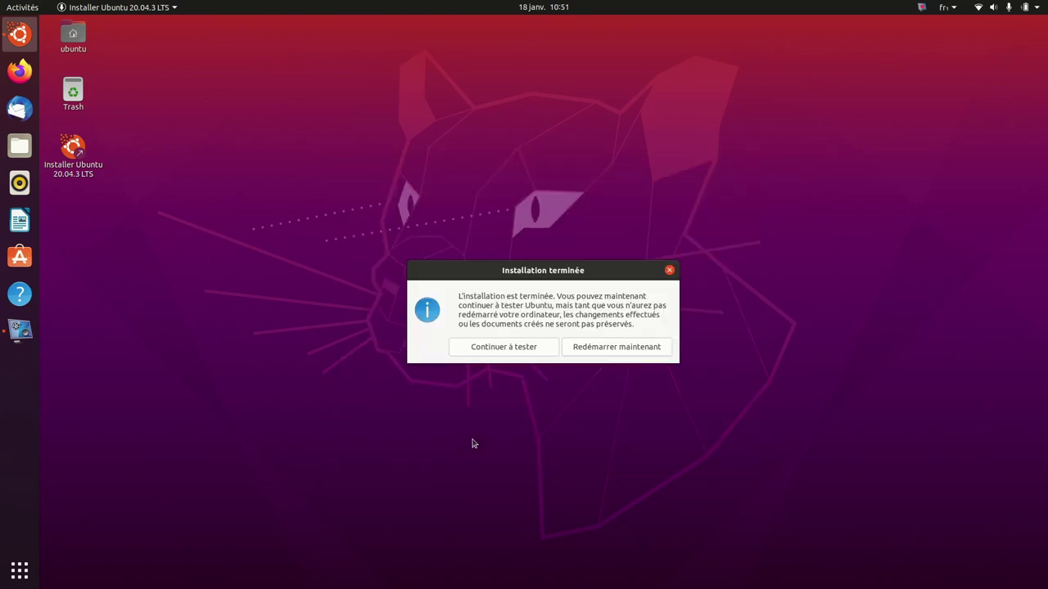
Continue testing the live session and examine the hardware and system details under "À propos" in Paramètres, closing the settings when done
click(494, 348)
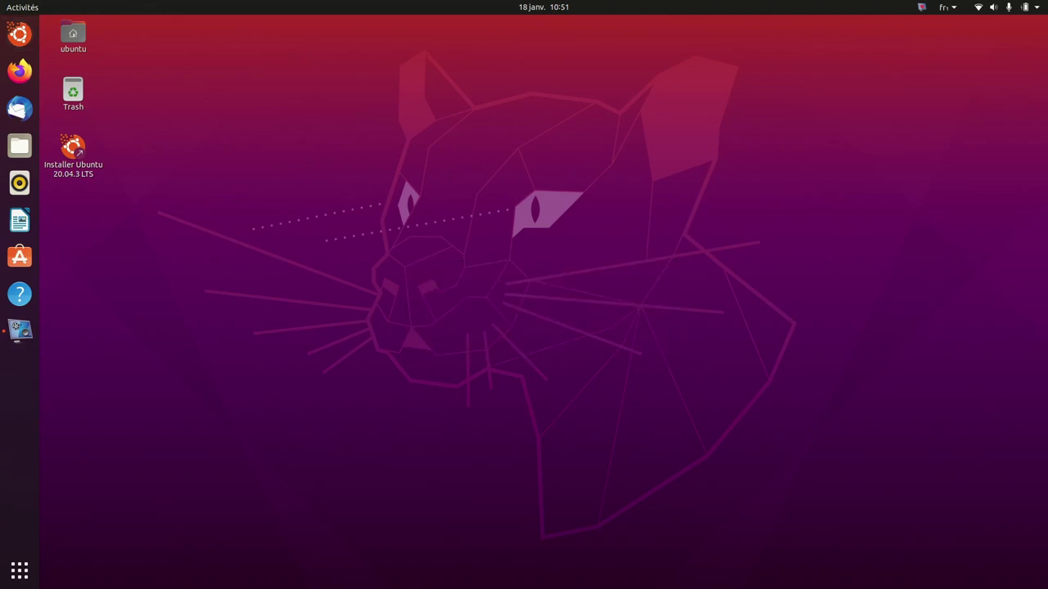
click(1035, 9)
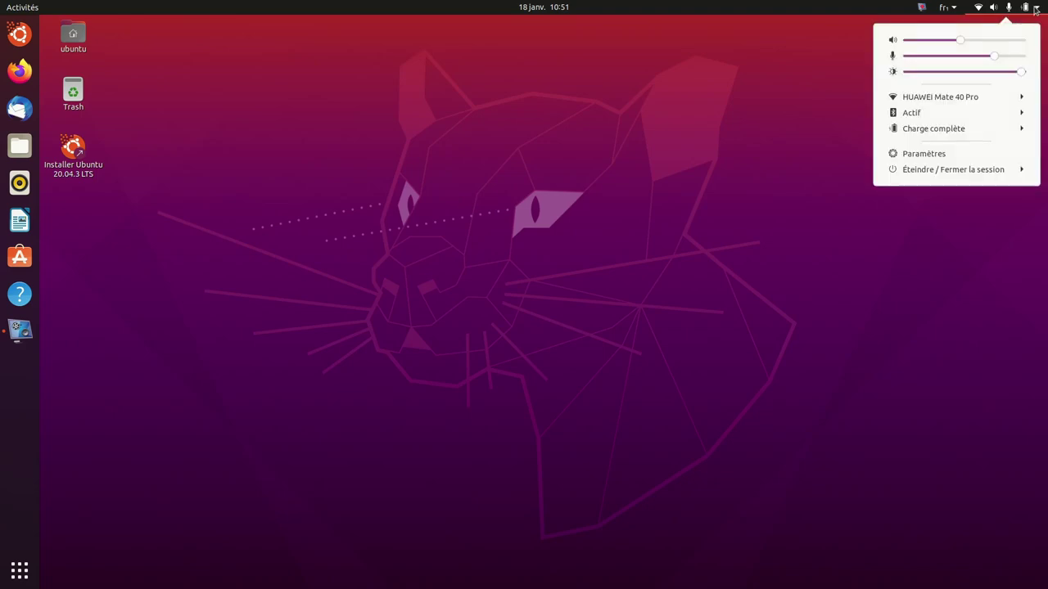
click(924, 153)
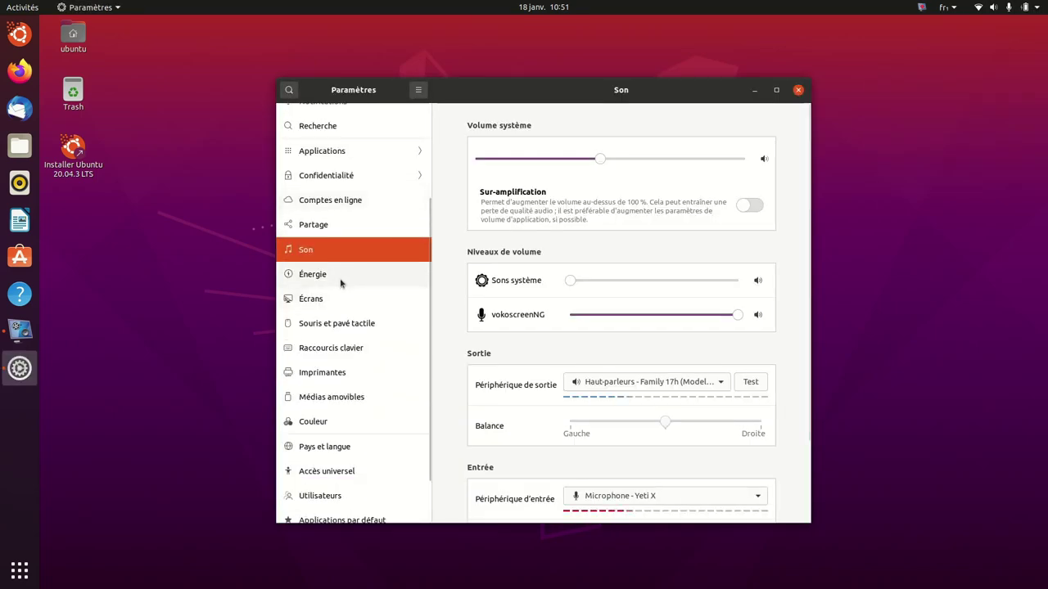
scroll(341, 283, down, 2)
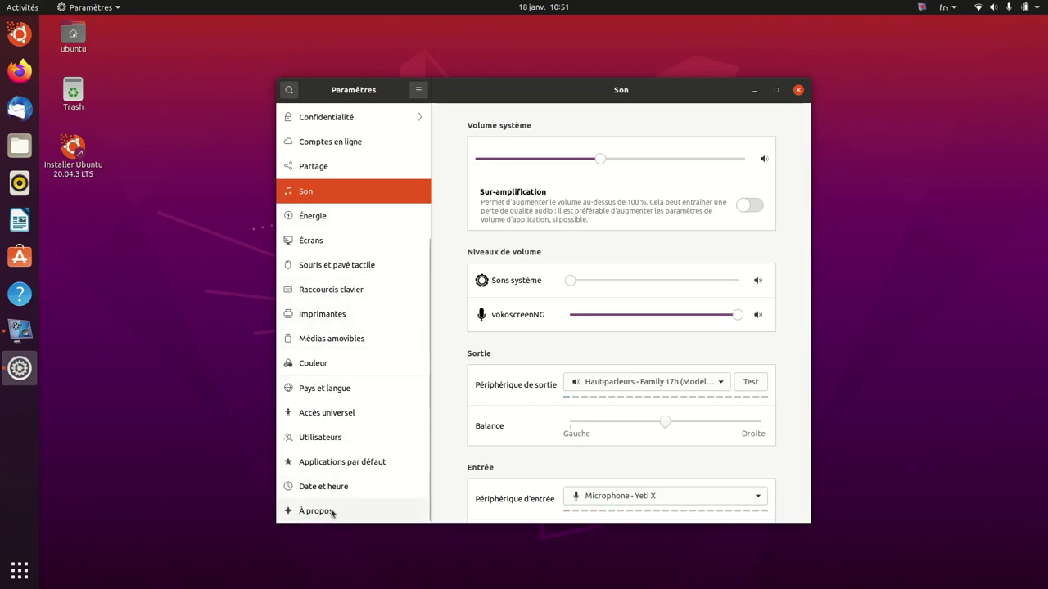
click(331, 512)
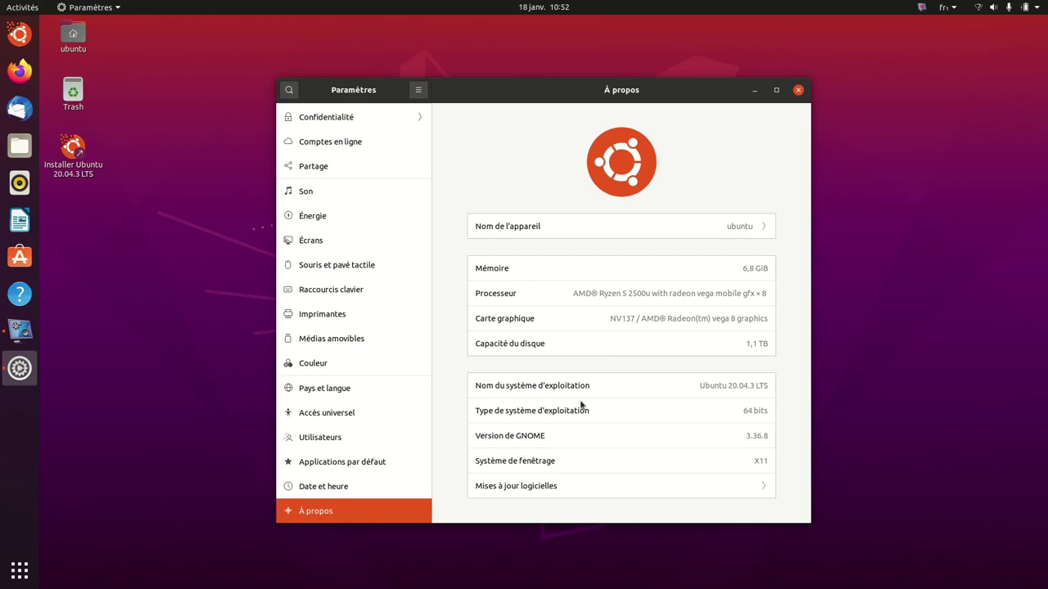
key(ctrl+q)
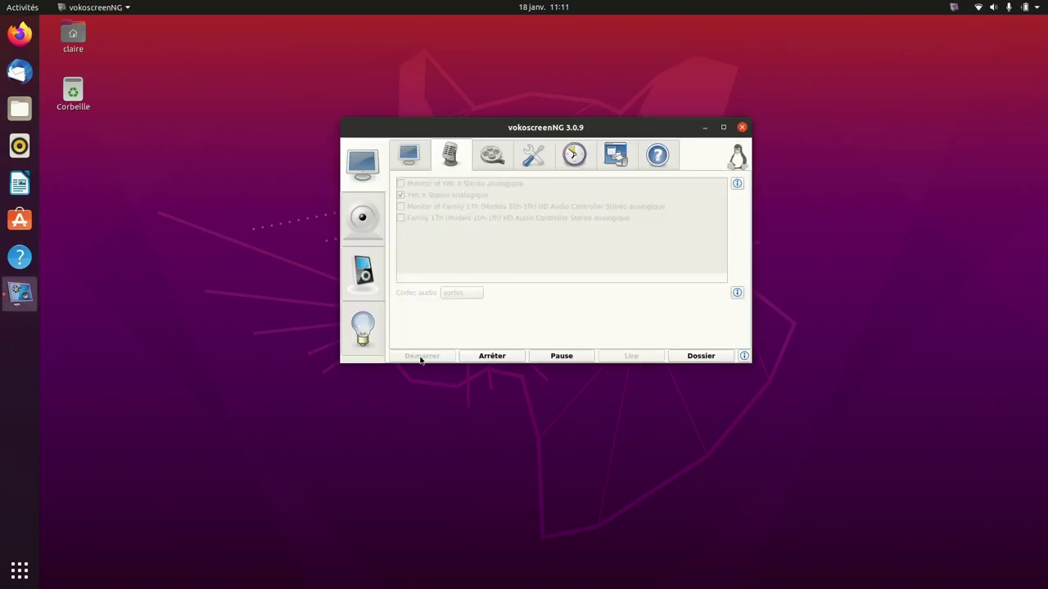
Minimize the vokoscreenNG window and check the Wi-Fi connection and its options on the installed system without changing anything
click(704, 129)
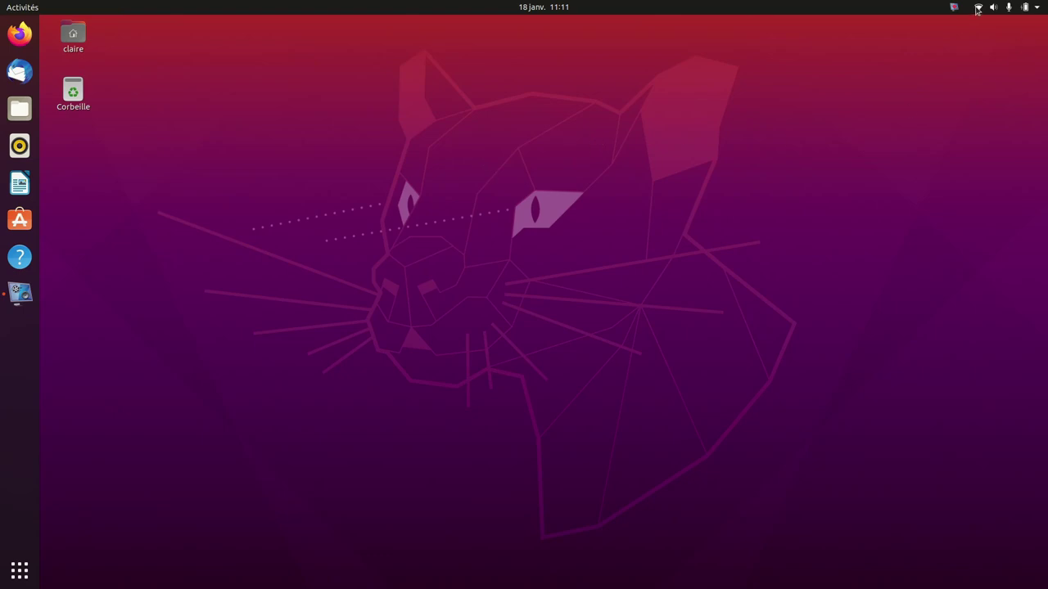
click(1037, 10)
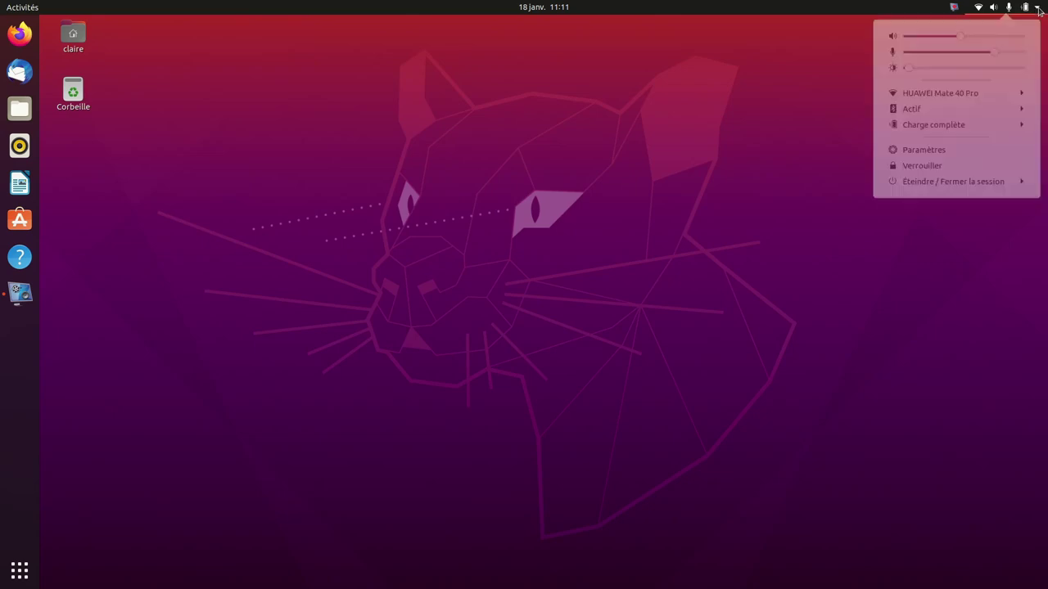
click(935, 99)
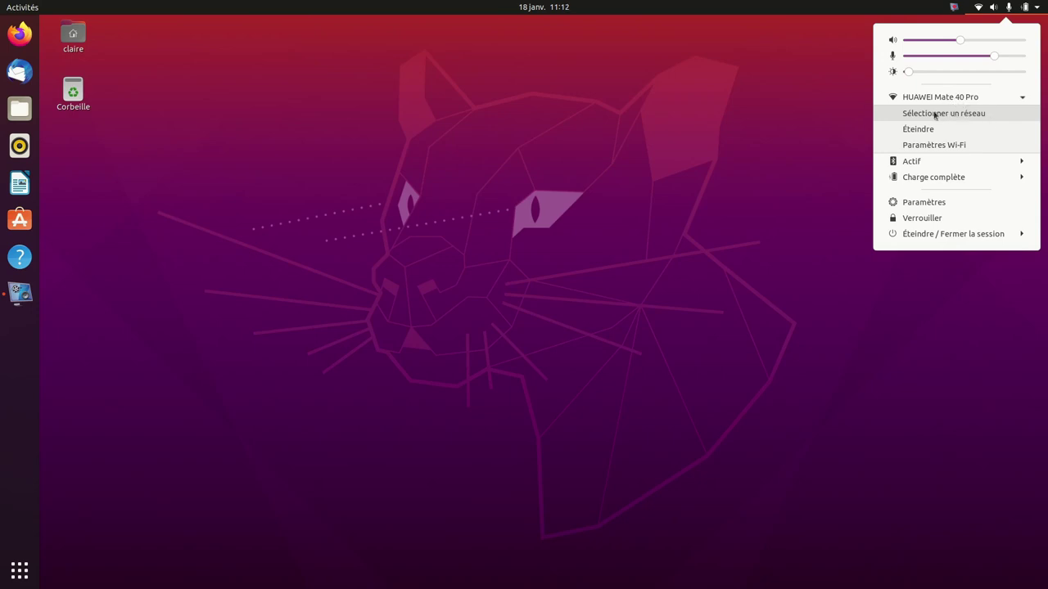
click(766, 117)
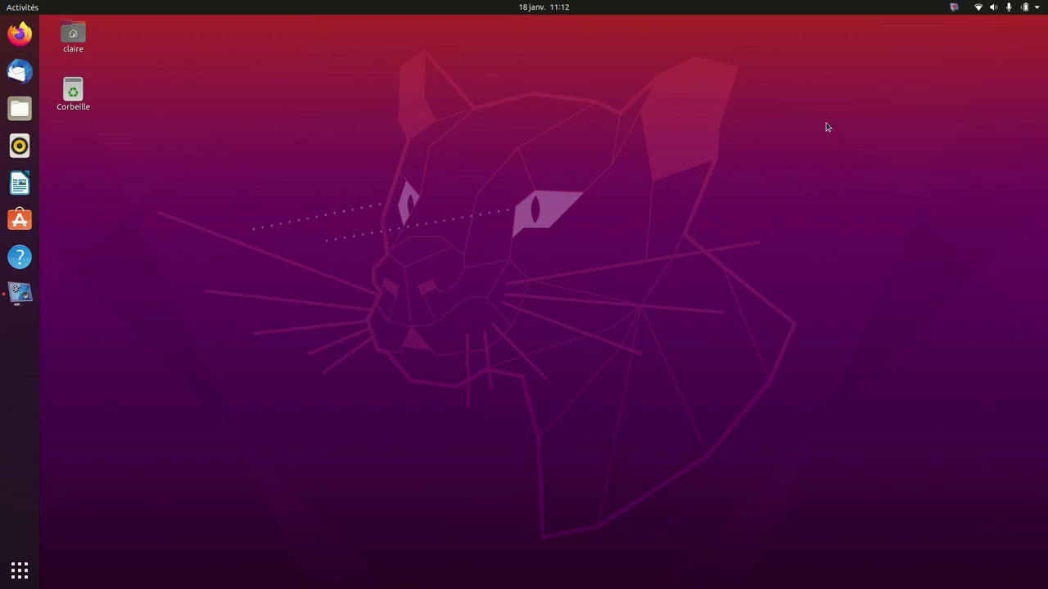
Open the "Pays et langue" page of Paramètres and maximize the settings window
click(1040, 7)
click(918, 154)
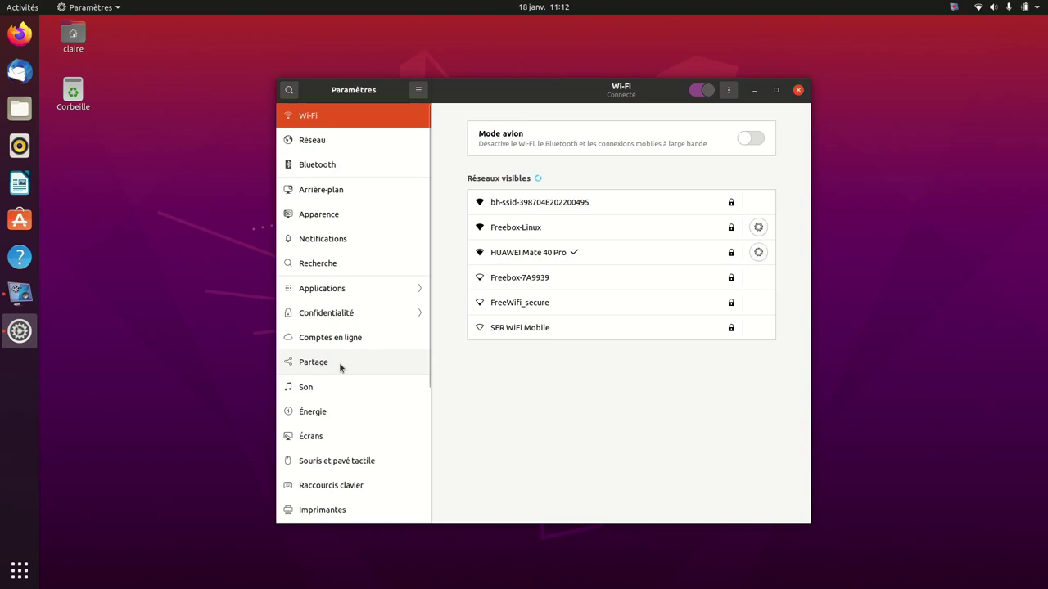
scroll(340, 368, down, 5)
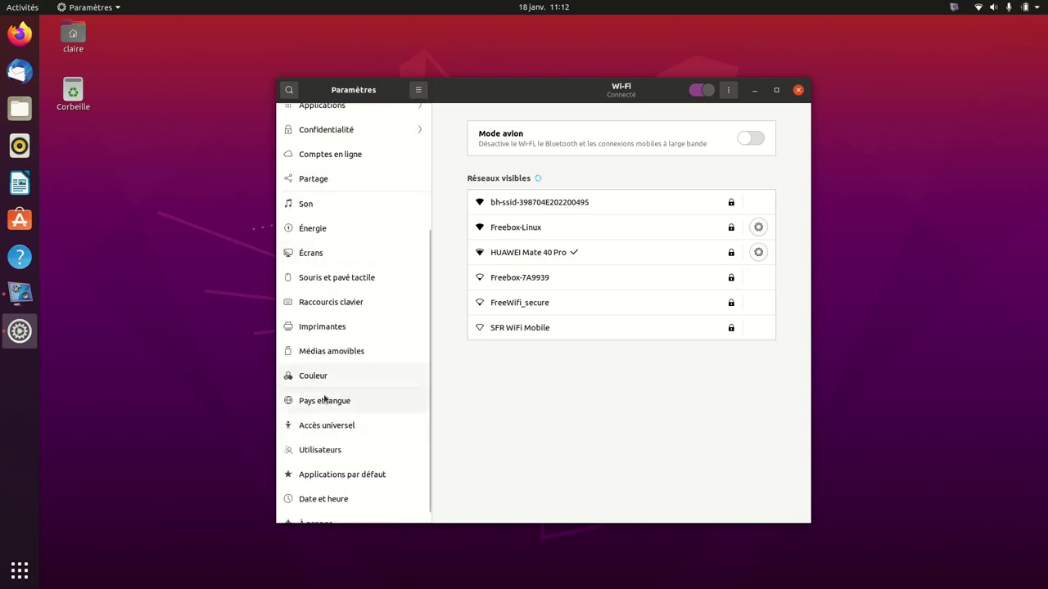
click(324, 402)
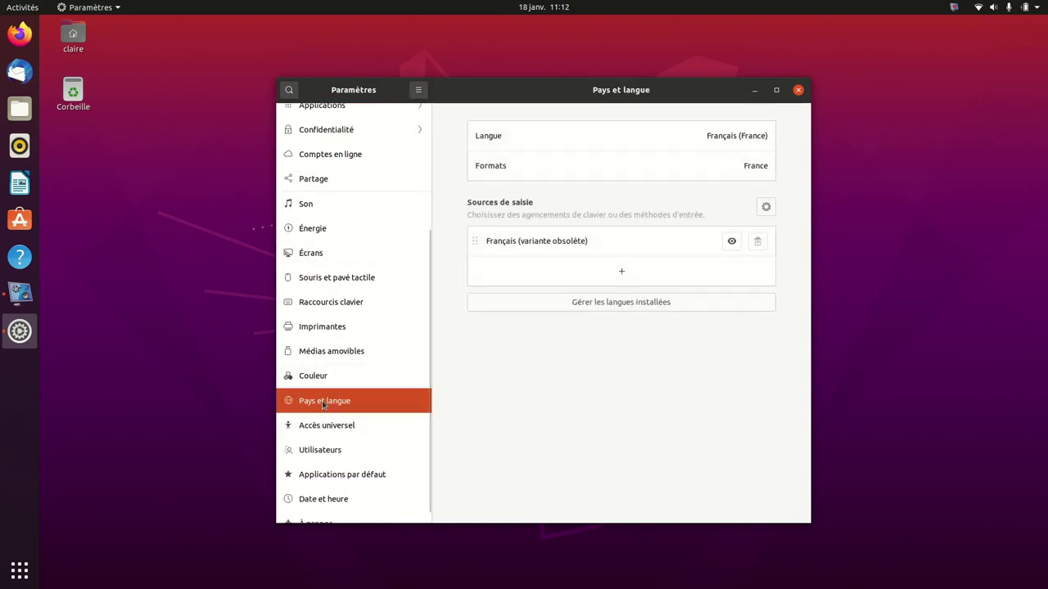
key(super+Up)
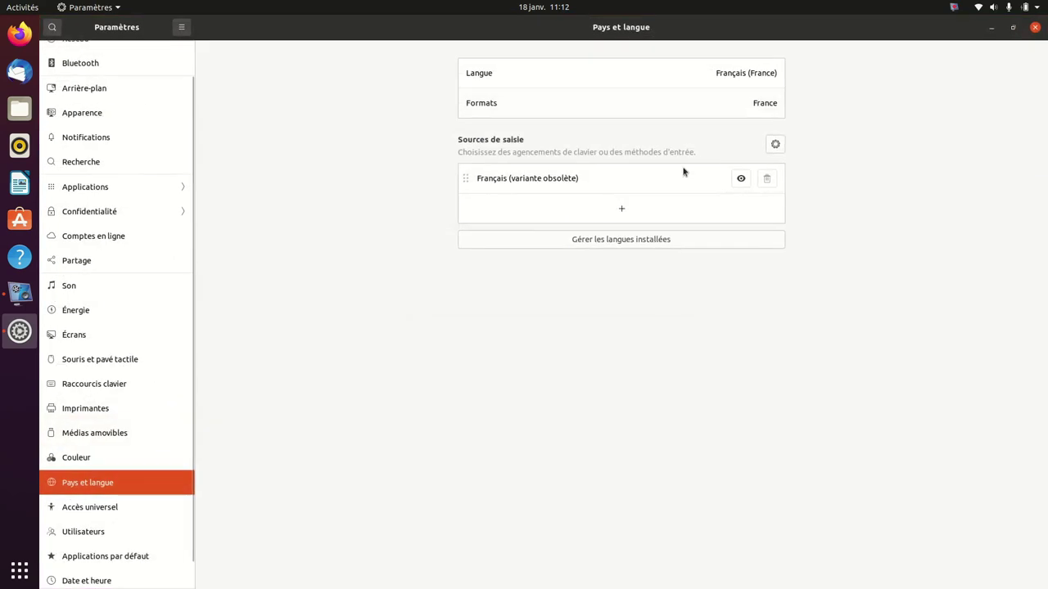
Open the management of installed languages and install the missing language support, authenticating with the account password
click(615, 244)
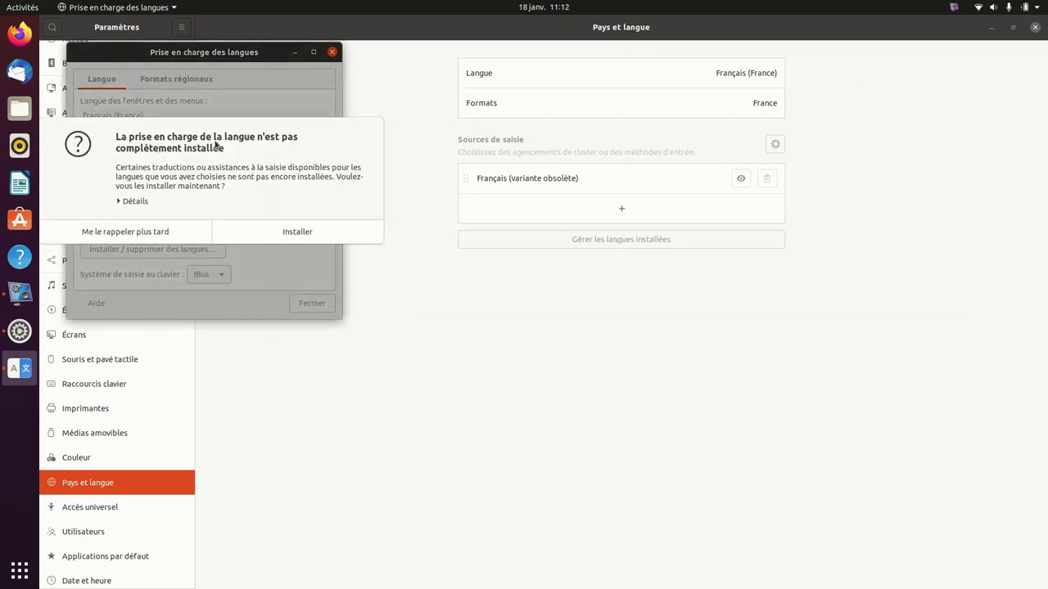
click(302, 232)
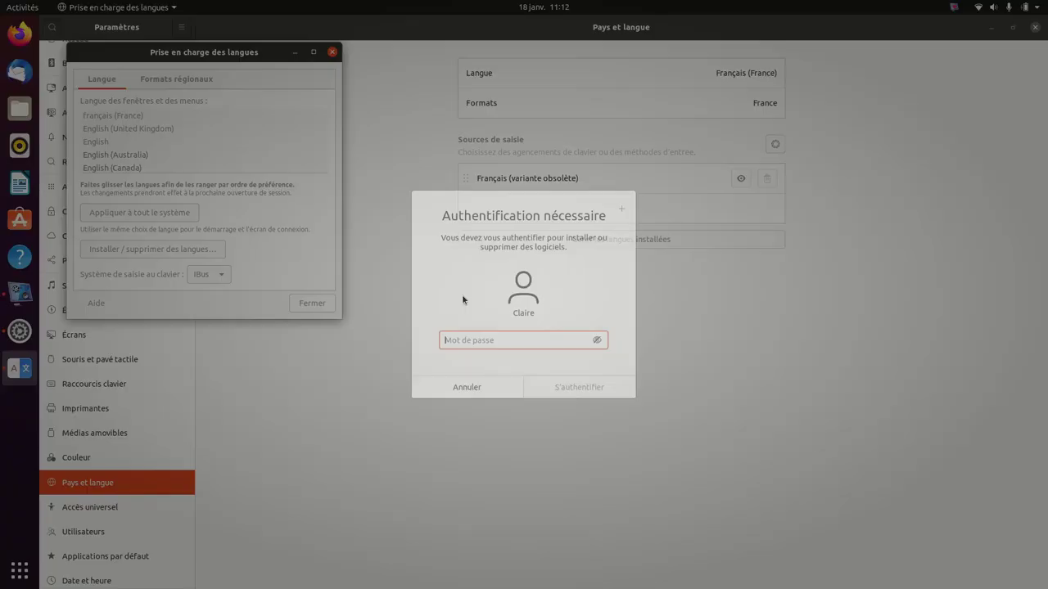
text(••••••••••)
key(Return)
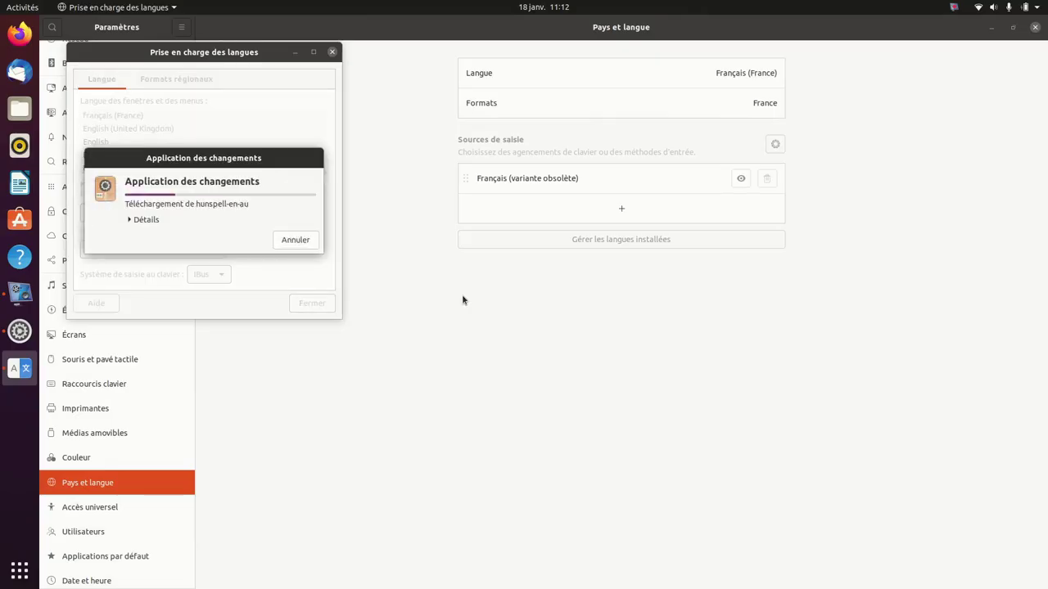
Open the "Mises à jour logicielles" settings from the "À propos" page of Paramètres
scroll(98, 545, down, 1)
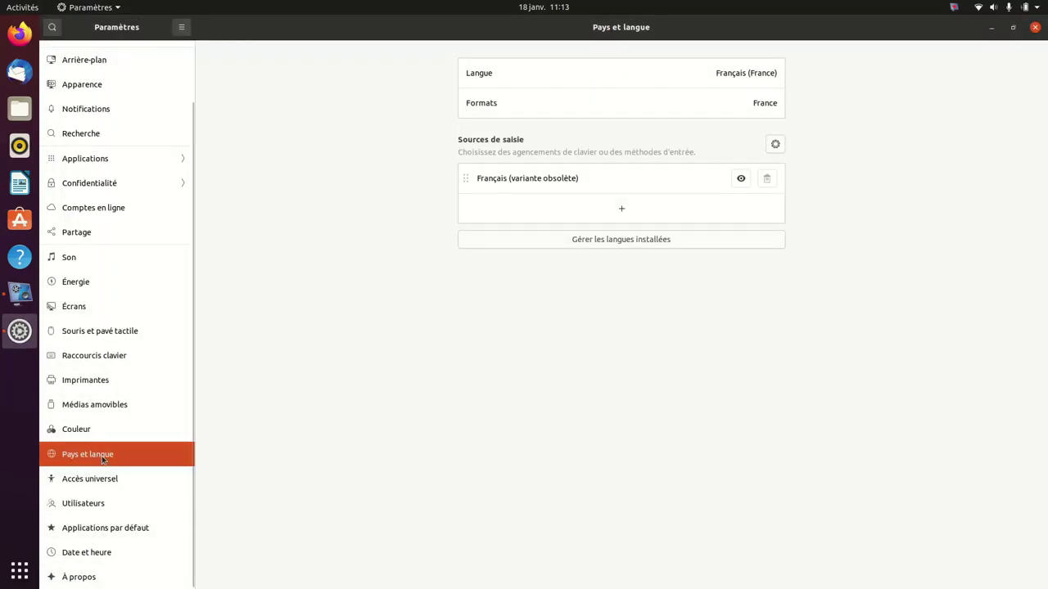
click(77, 578)
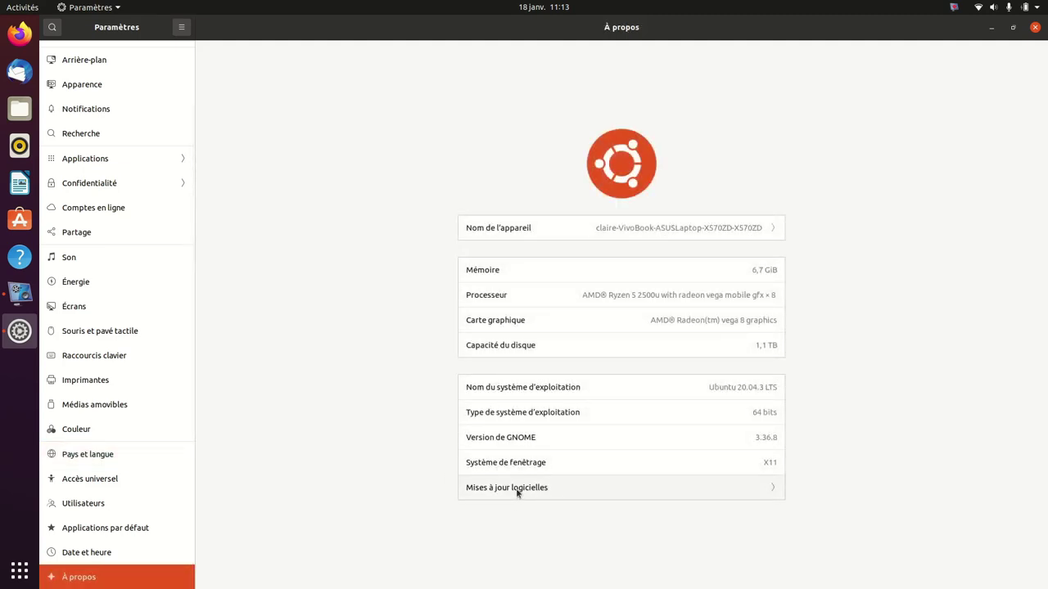
click(517, 488)
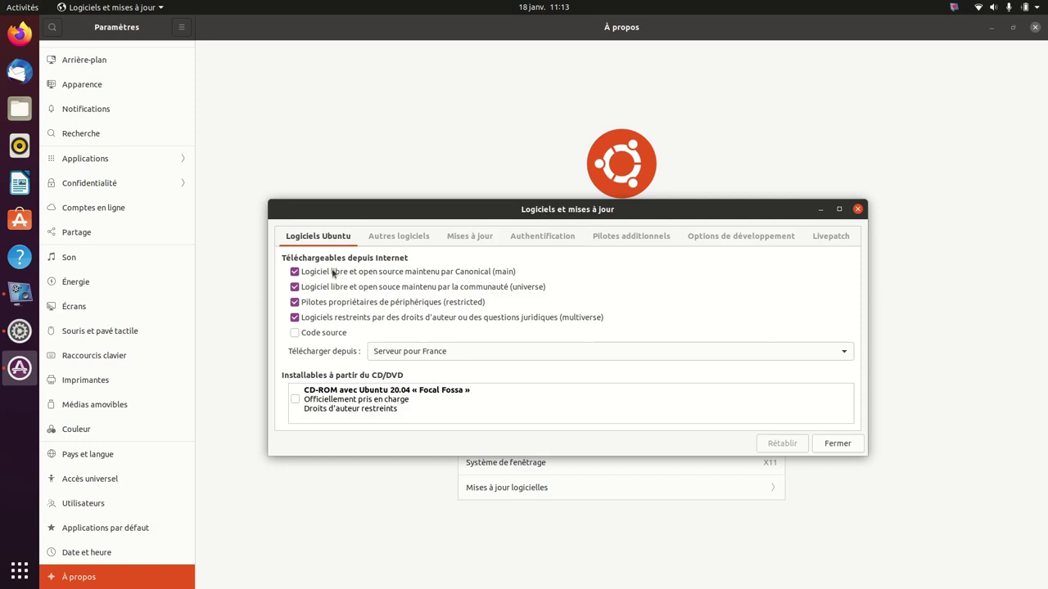
Enable the "Partenaires de Canonical" software source, leaving its source-code entry off, and authenticate with the account password
click(393, 237)
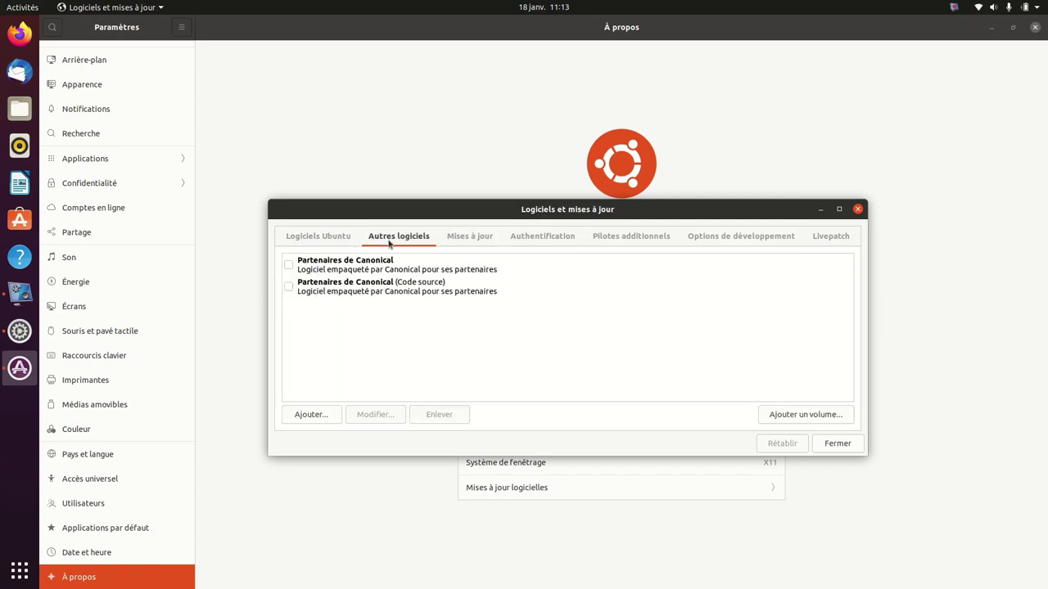
click(288, 265)
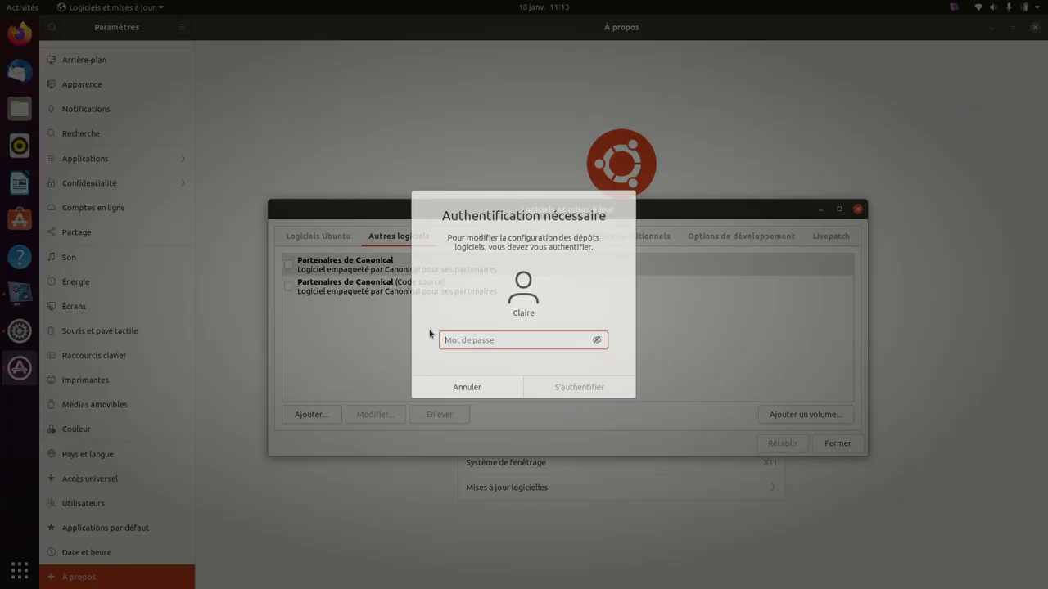
key(ctrl+v)
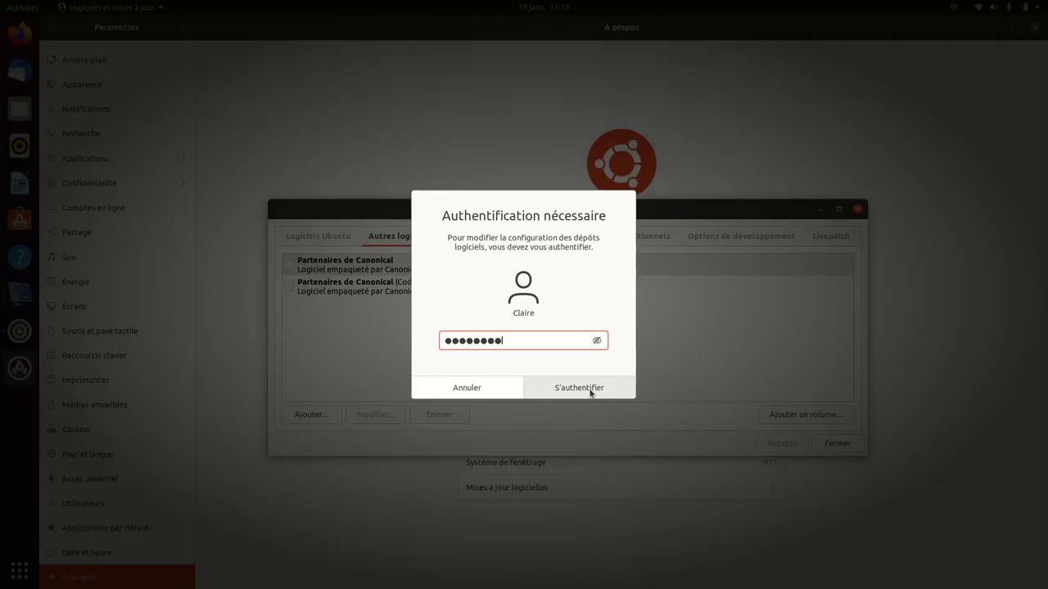
click(589, 390)
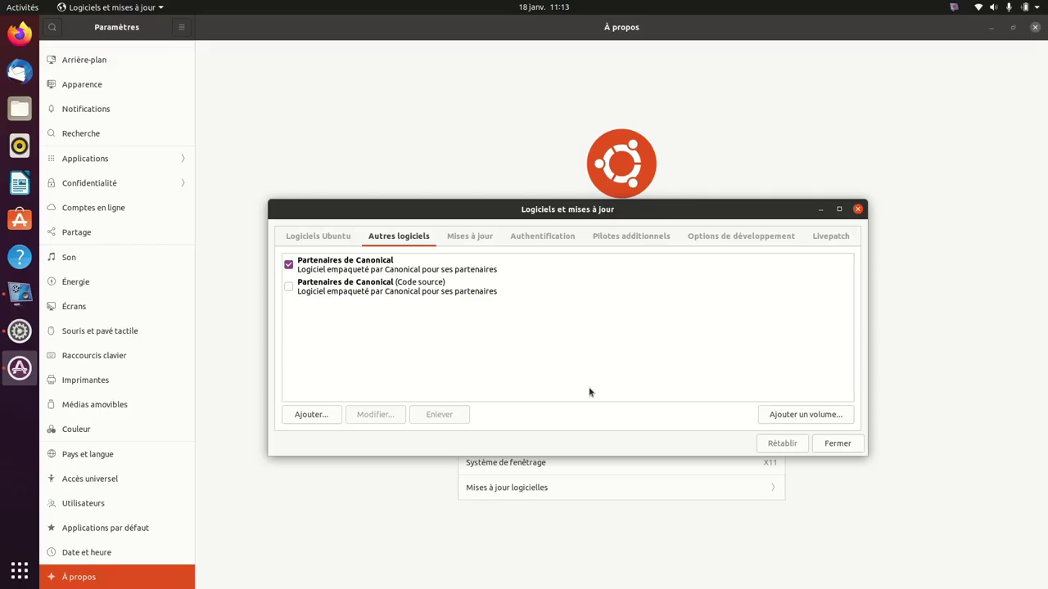
Set the notification for new Ubuntu versions to "Jamais" in the update preferences
click(468, 237)
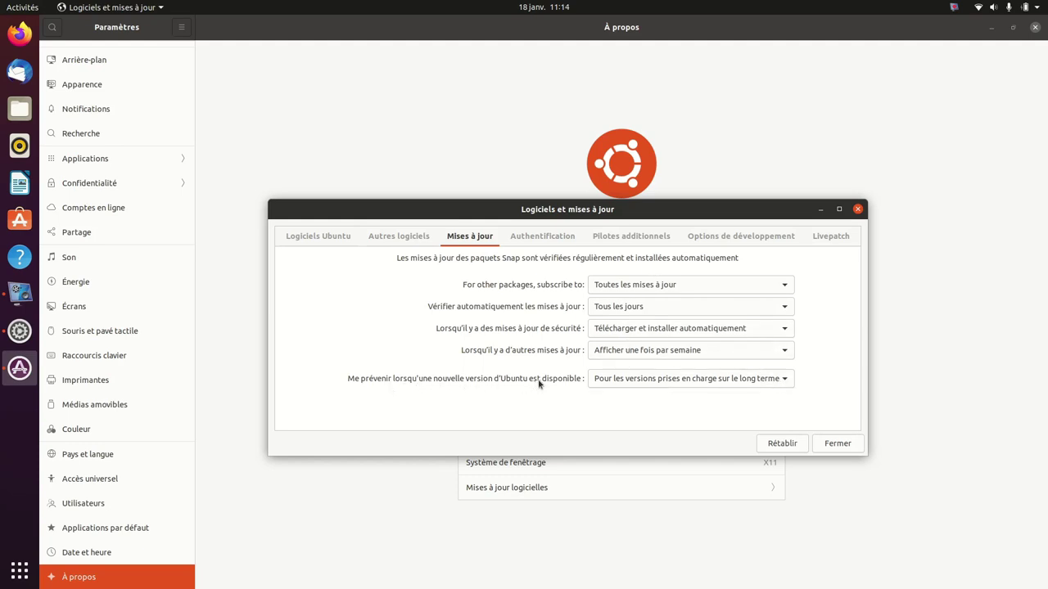
click(775, 386)
click(644, 387)
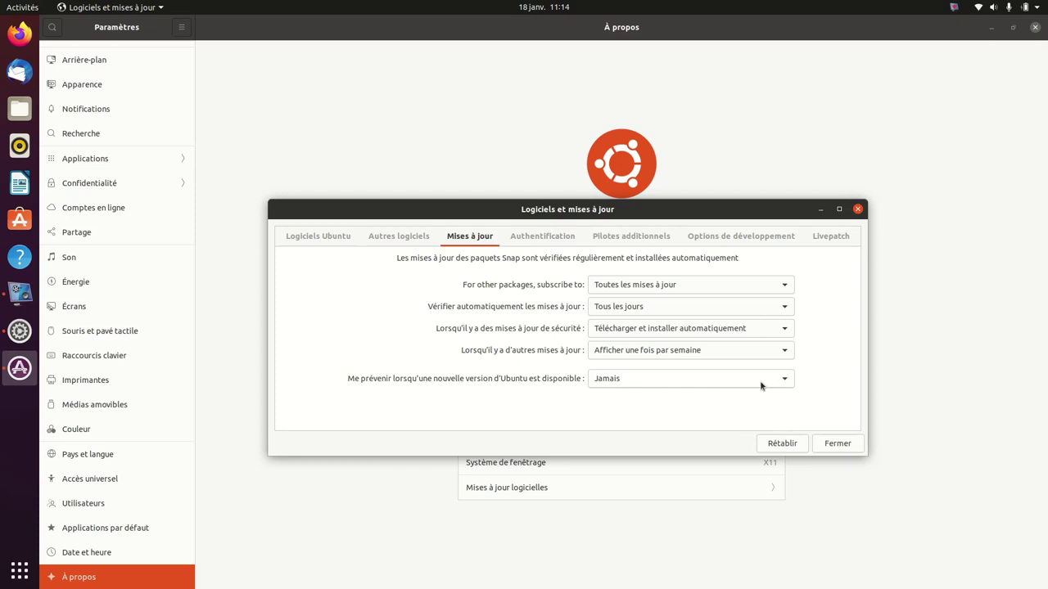
click(665, 386)
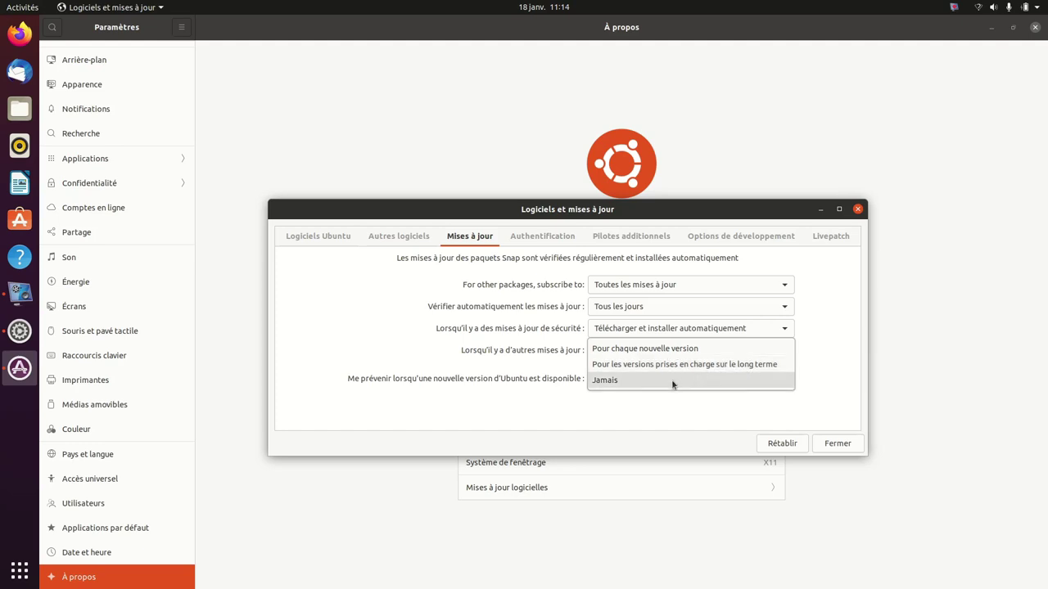
click(671, 381)
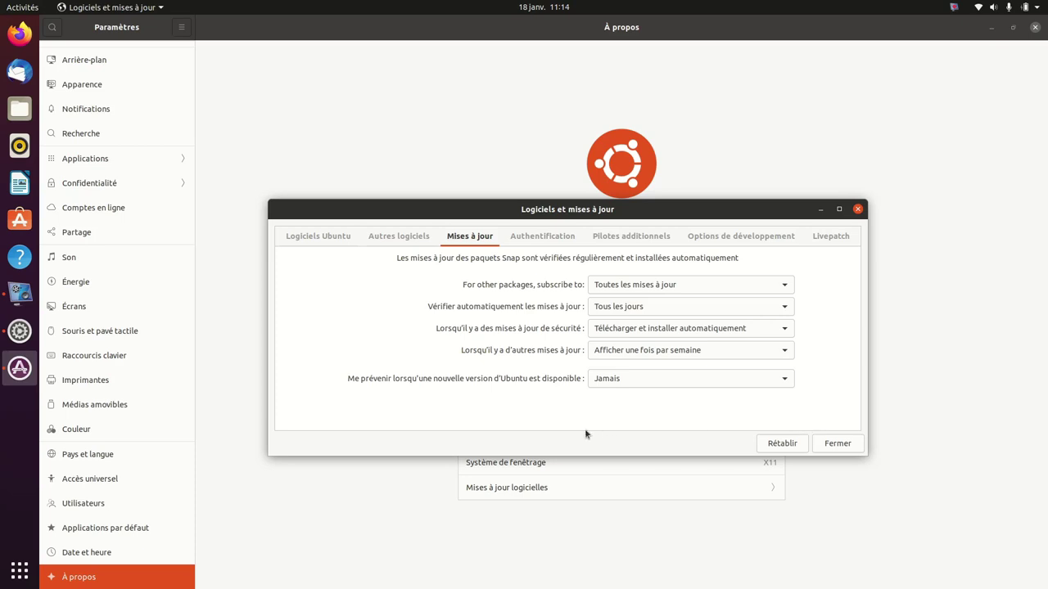
Install the proprietary, tested nvidia-driver-470 for the NVIDIA graphics card, authenticating with the account password, and close the software settings
click(533, 238)
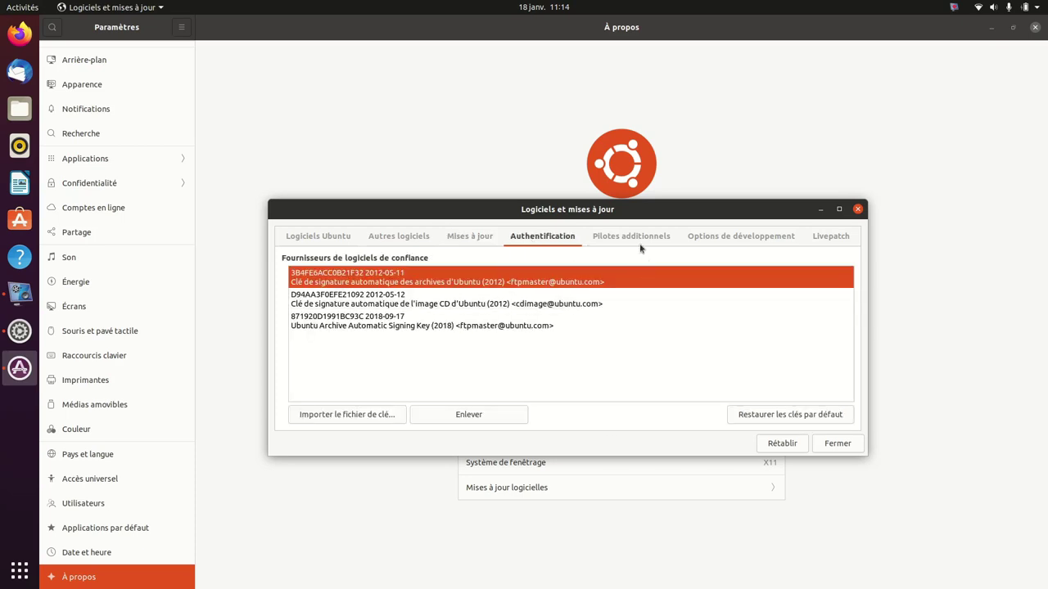
click(616, 239)
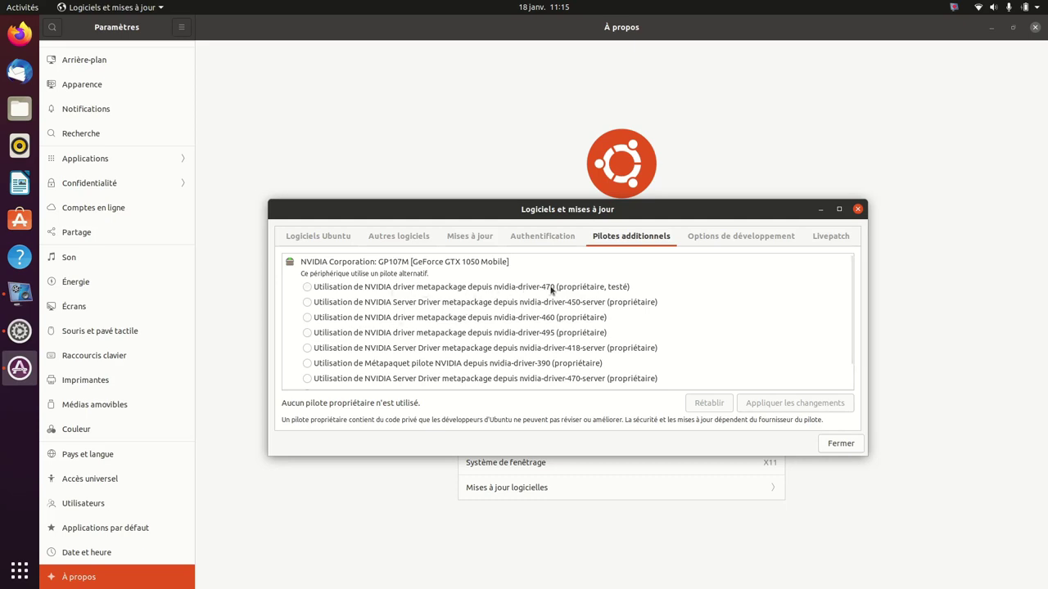
click(622, 288)
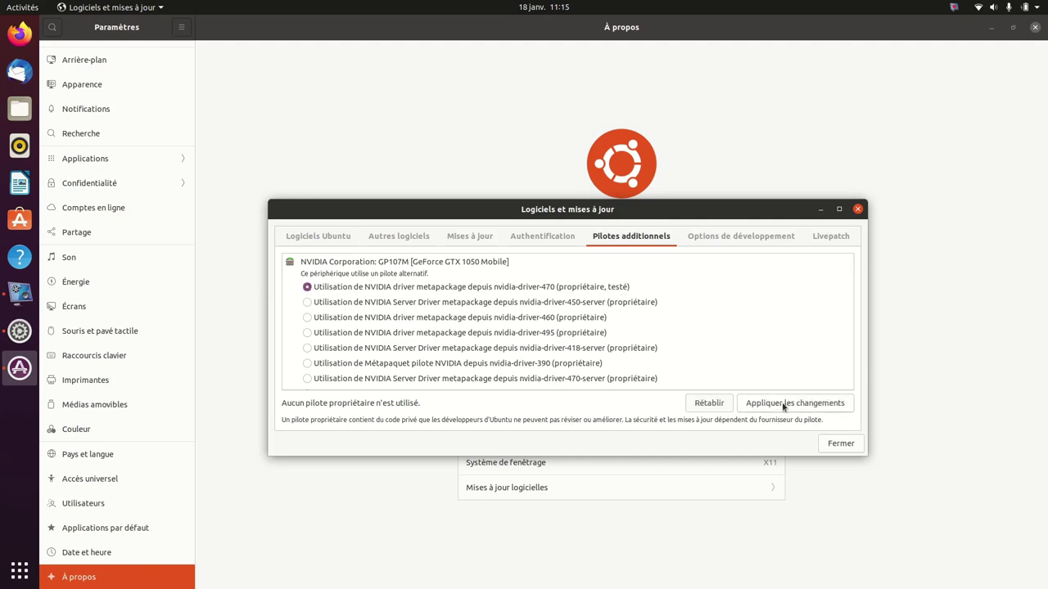
click(782, 402)
text(*******)
key(Return)
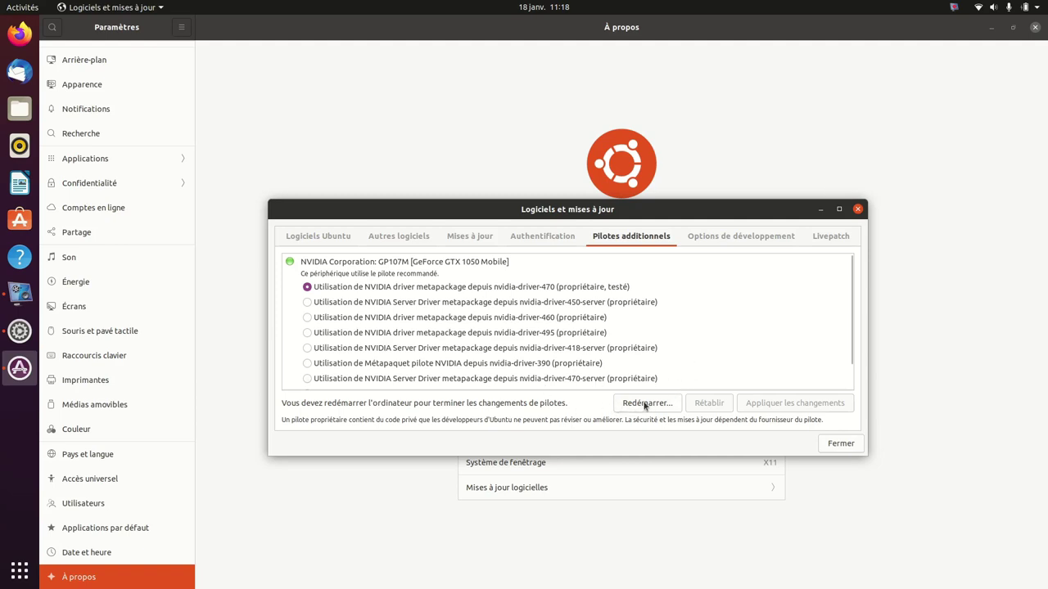
click(840, 445)
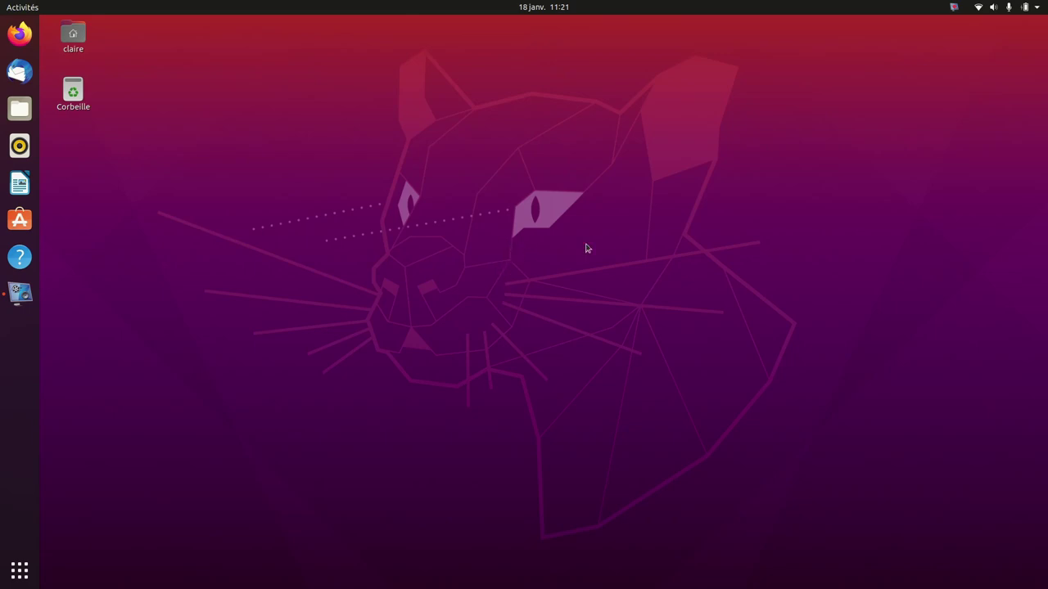
Reopen the software update settings through "À propos" in Paramètres and check which additional graphics driver is in use
click(1038, 9)
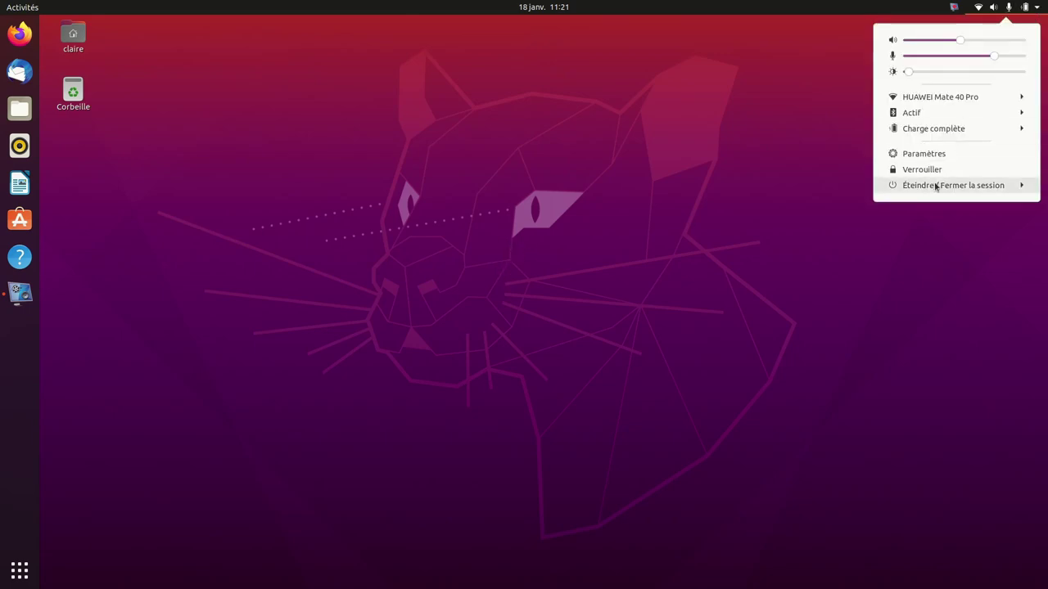
click(923, 154)
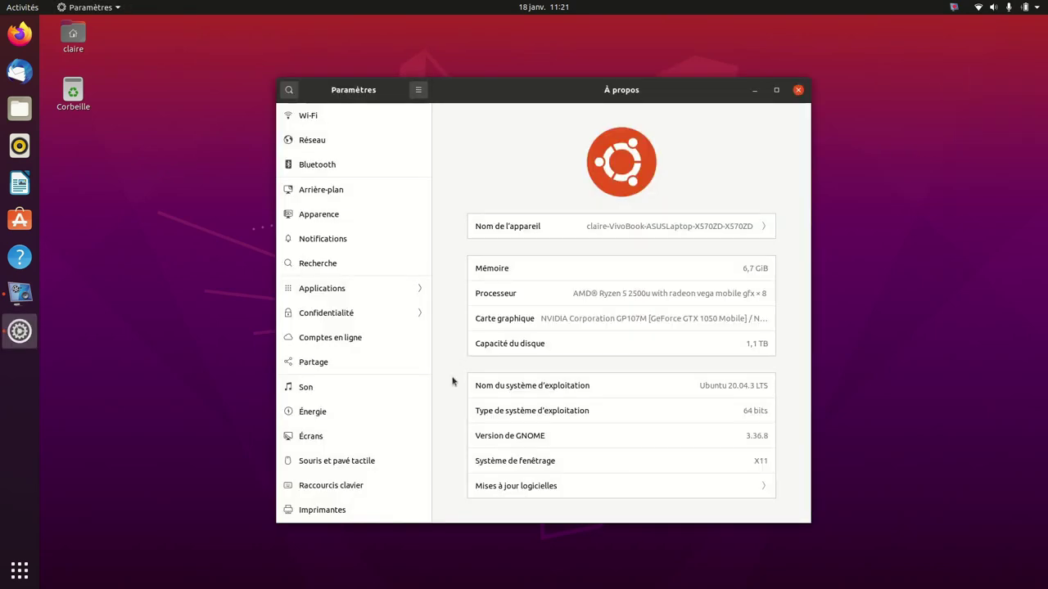
click(539, 487)
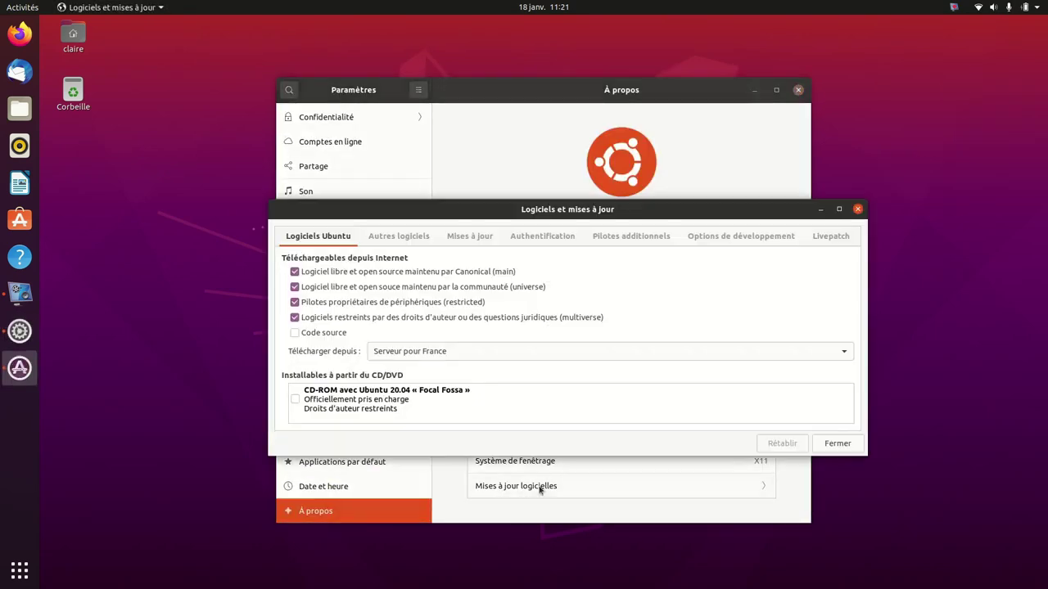
click(613, 239)
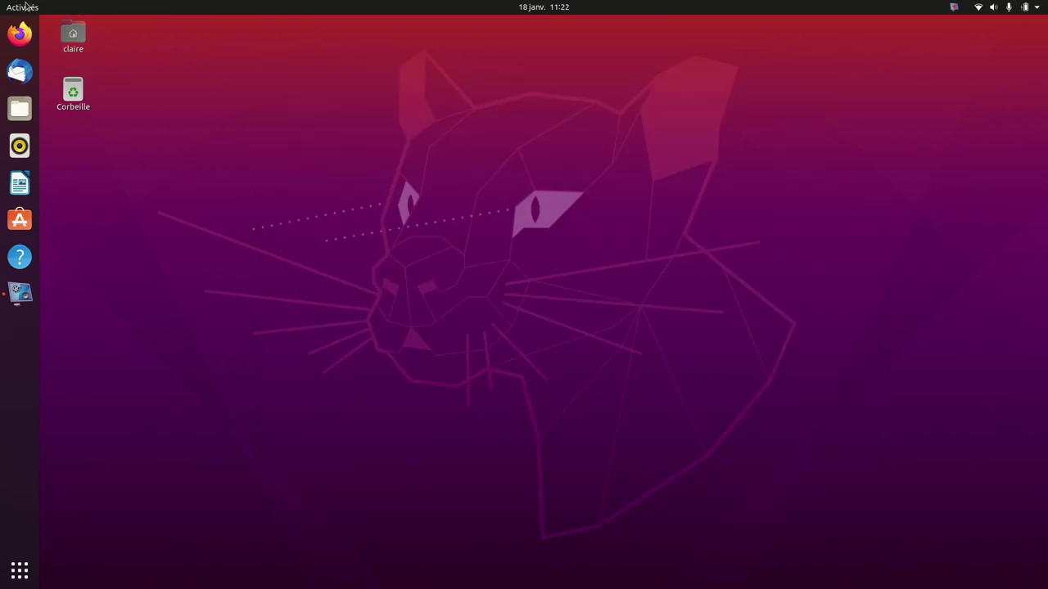
Search the installed applications for "mise" and launch the Gestionnaire de mises à jour
click(24, 7)
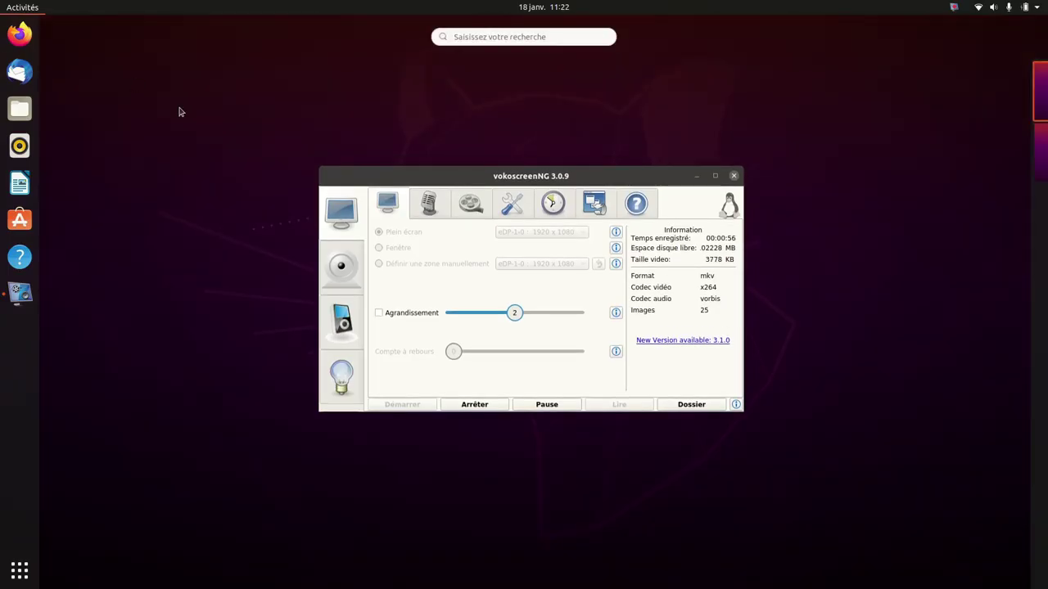
text(mise)
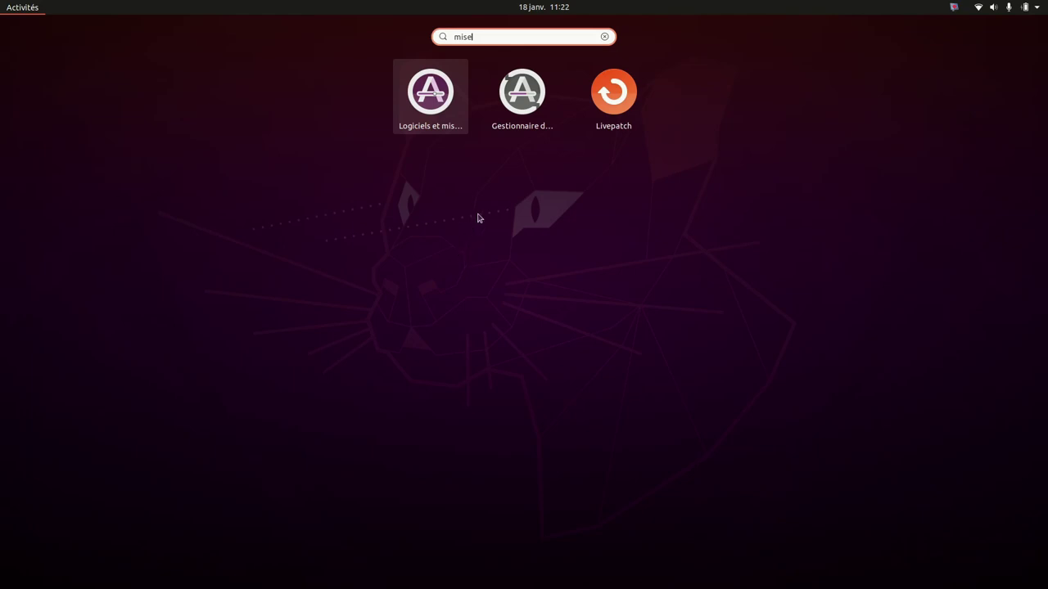
click(508, 100)
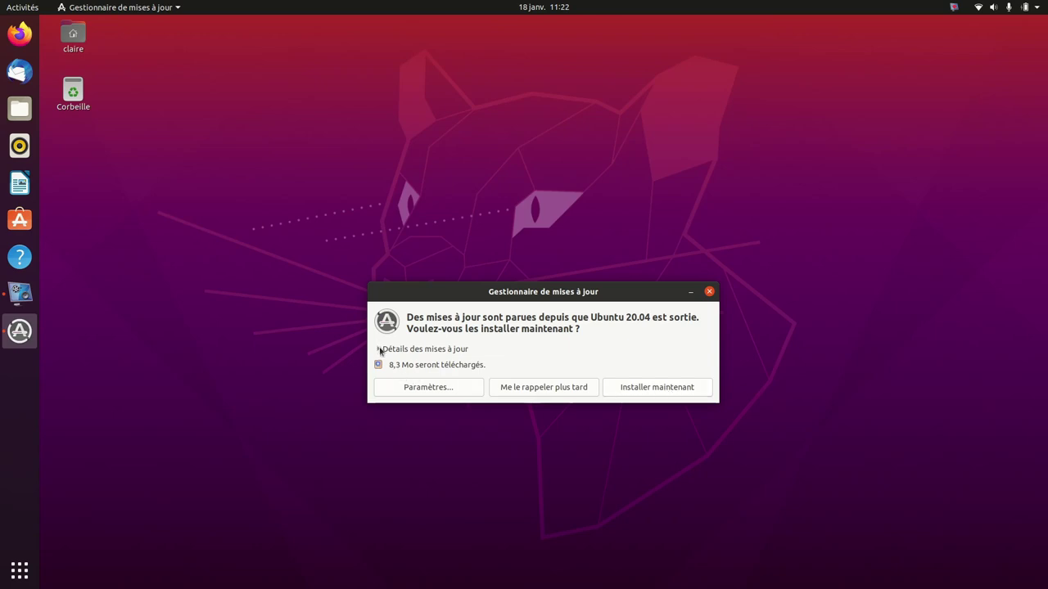
Review the details of the available updates, install them all, and dismiss the update manager when done
click(380, 350)
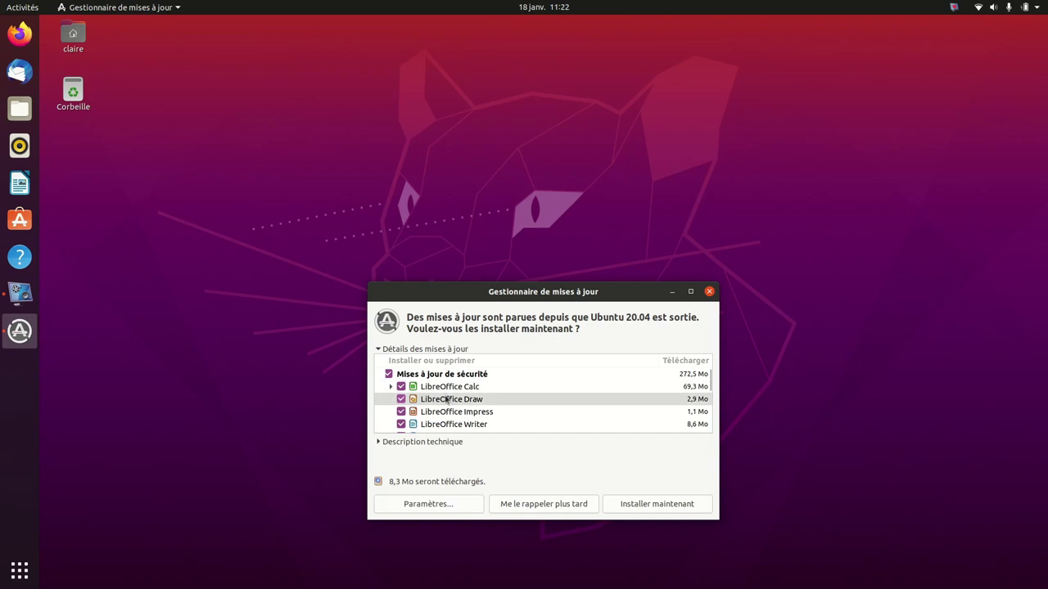
scroll(462, 408, down, 1)
scroll(464, 410, up, 1)
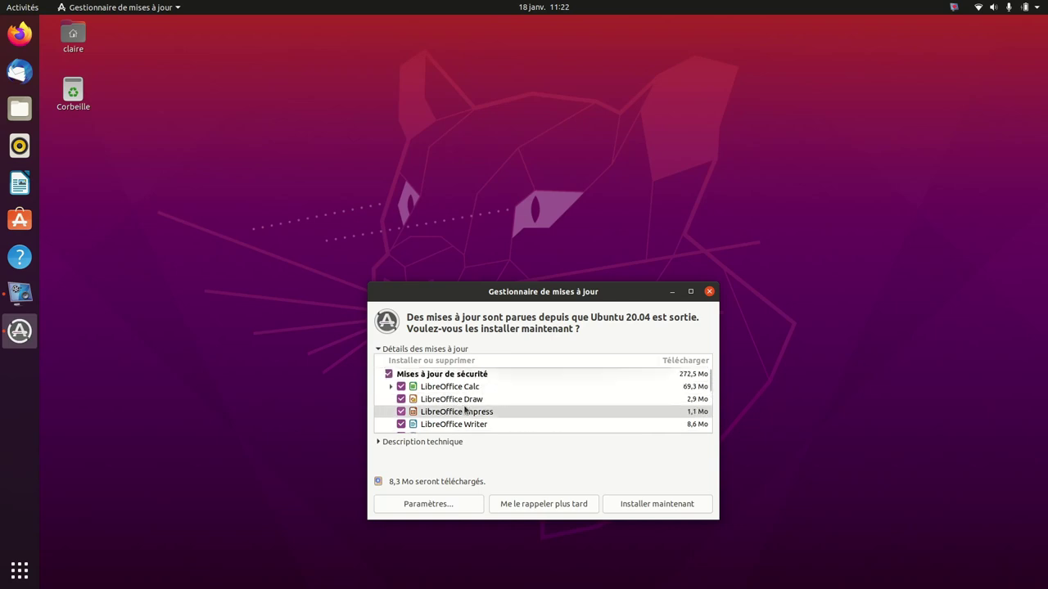
click(655, 506)
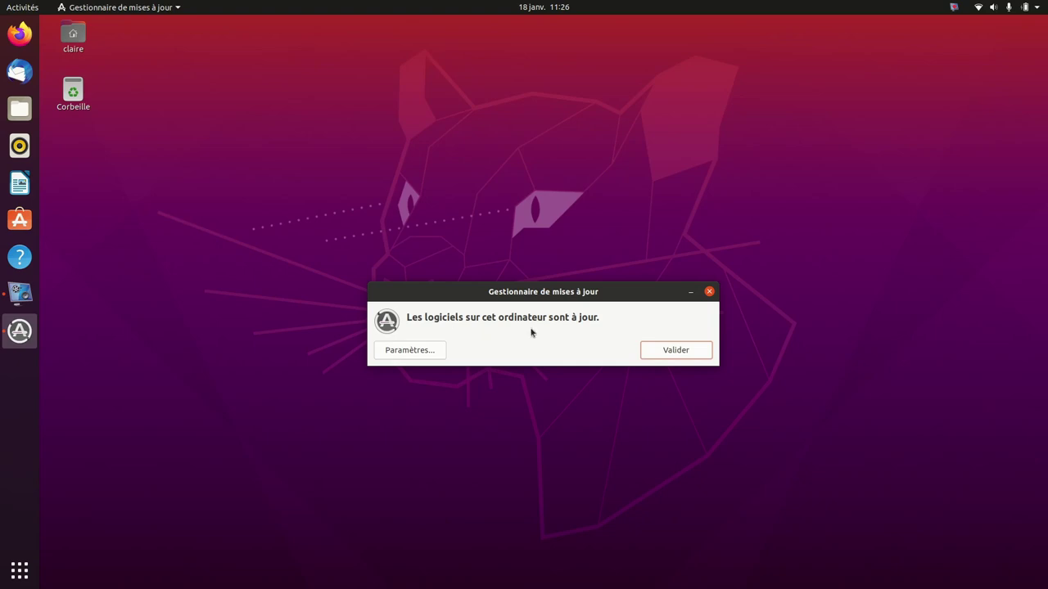
click(667, 354)
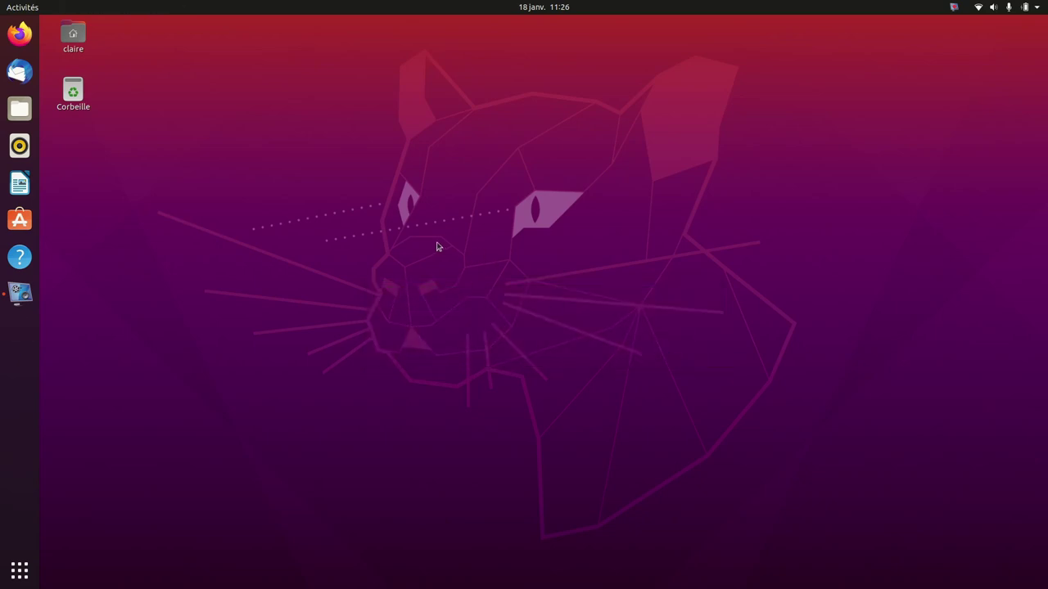
Search the installed applications for "disque" and open the Disques utility
click(14, 8)
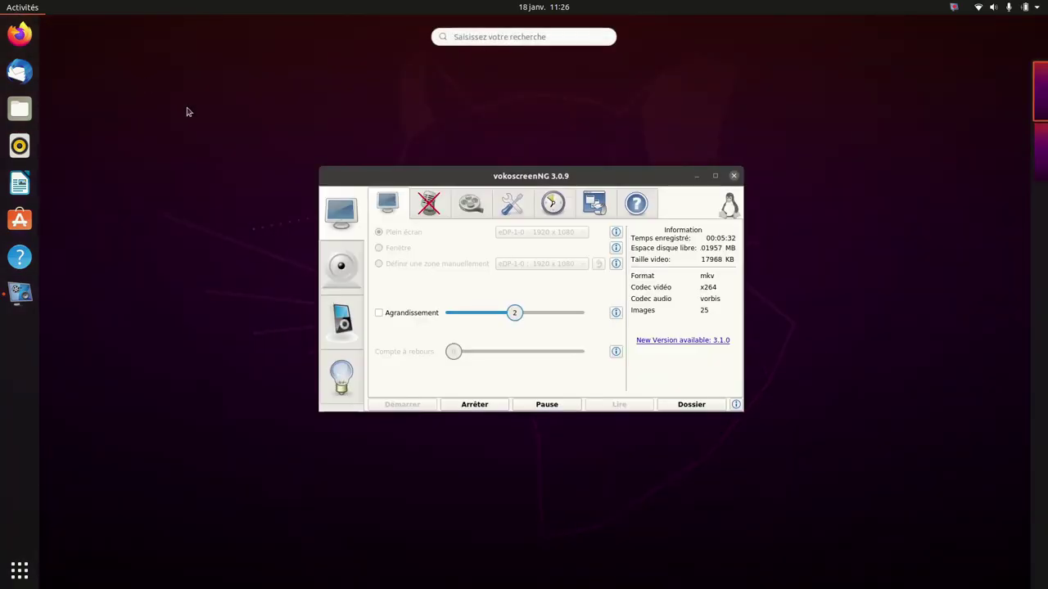
text(disque)
click(432, 95)
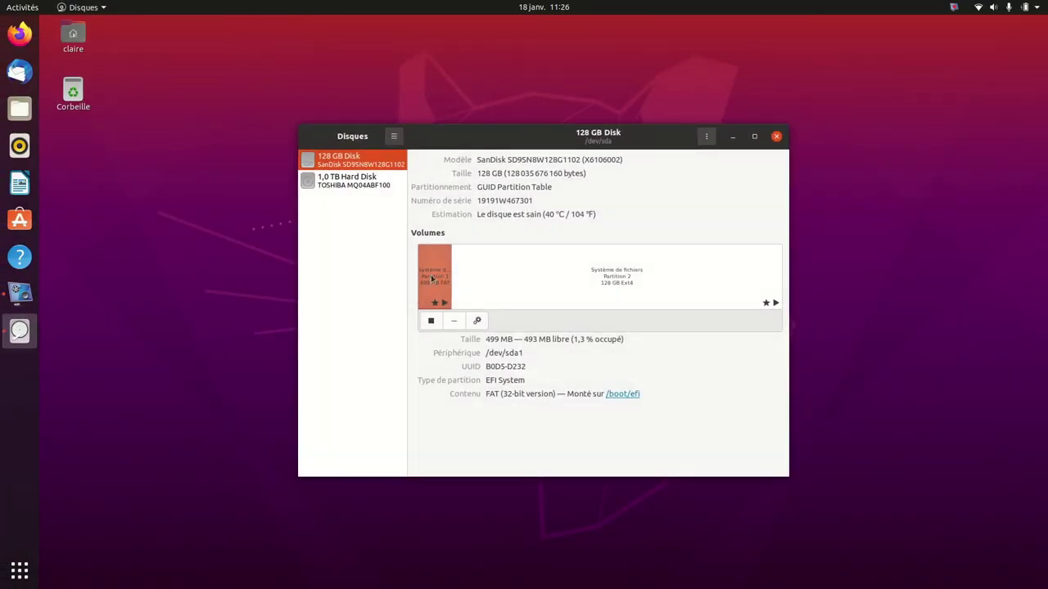
Delete the NTFS data partition of the 1,0 TB hard disk, confirming and authenticating with the account password
click(333, 186)
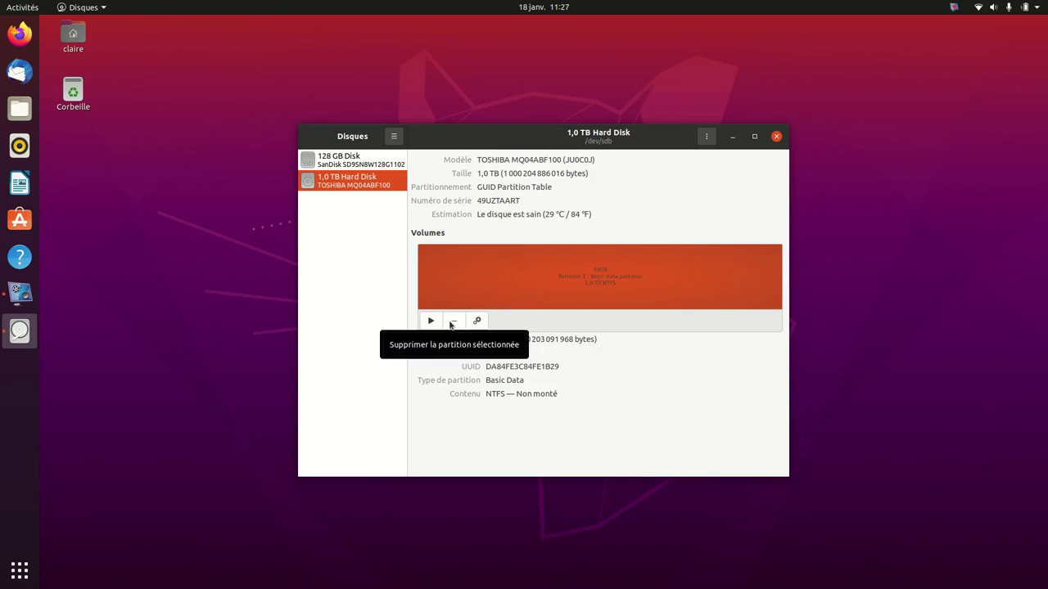
click(452, 321)
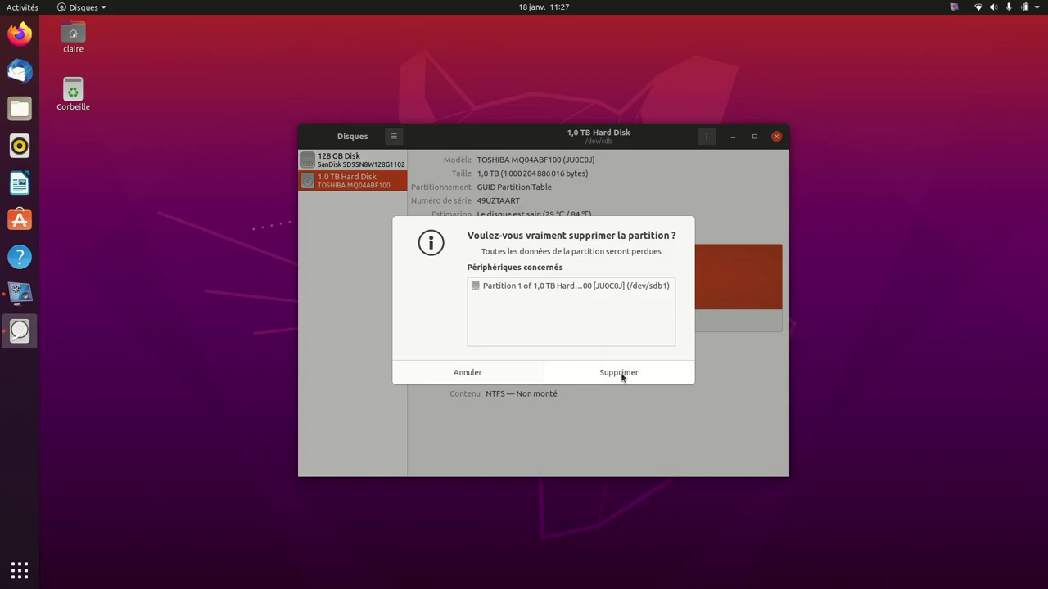
click(619, 373)
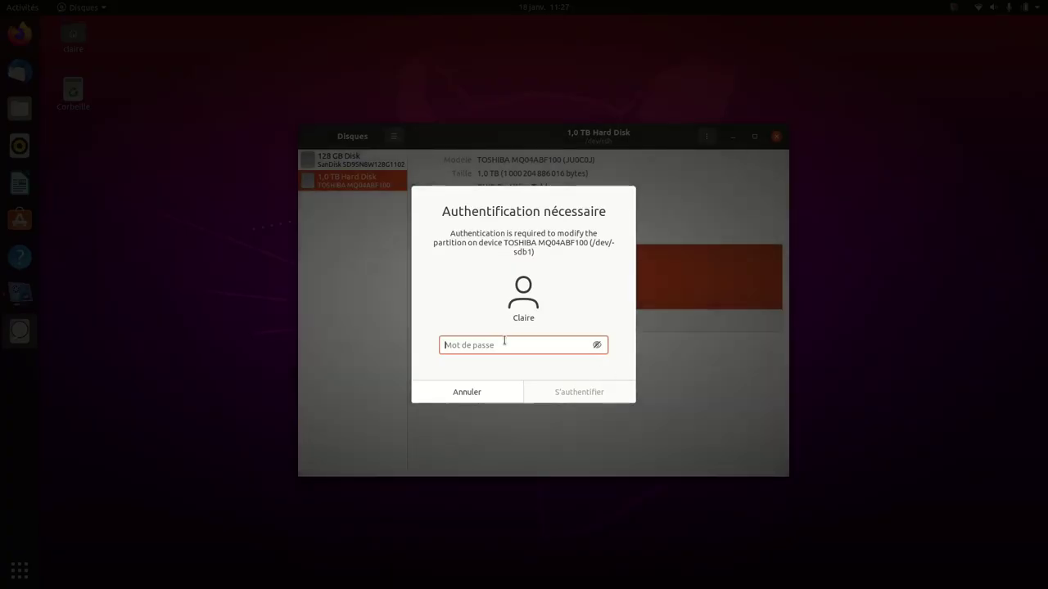
text(••••••)
key(Return)
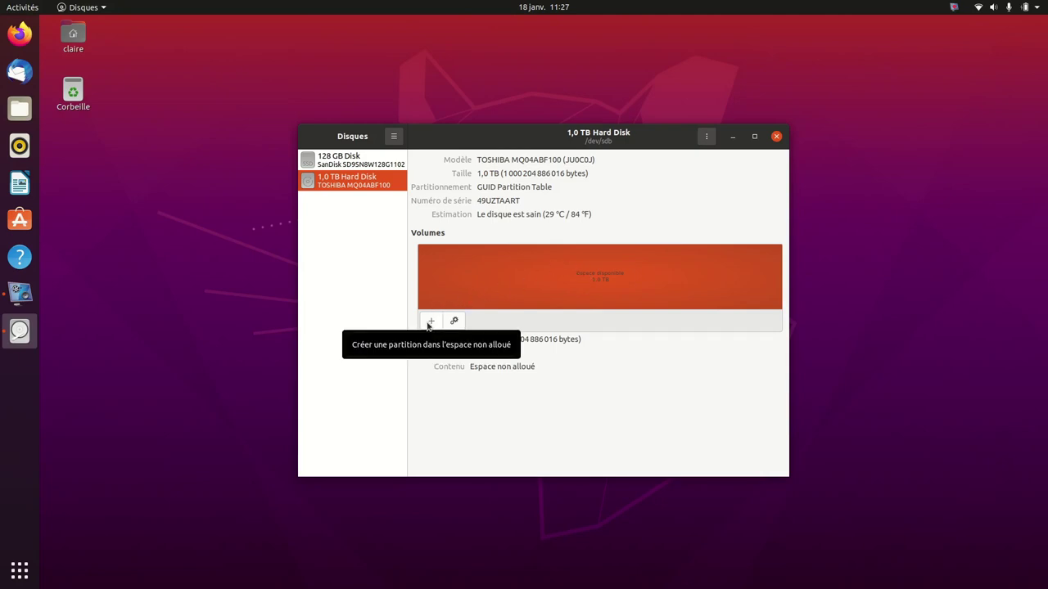
Create a 1000 Go Ext4 partition named DATA in the disk's unallocated space and mount it
click(428, 324)
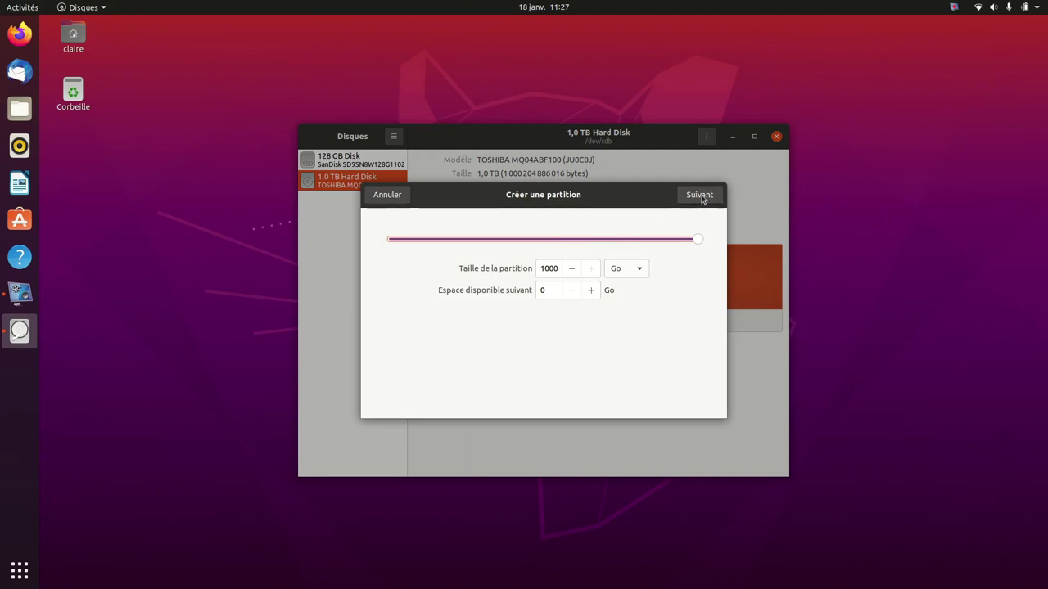
click(700, 196)
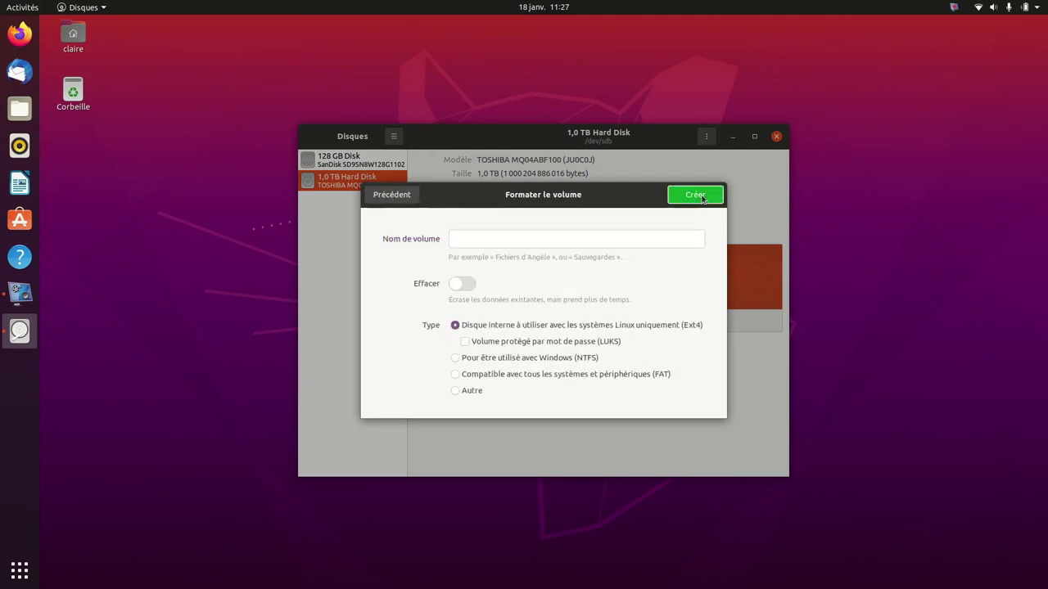
click(466, 237)
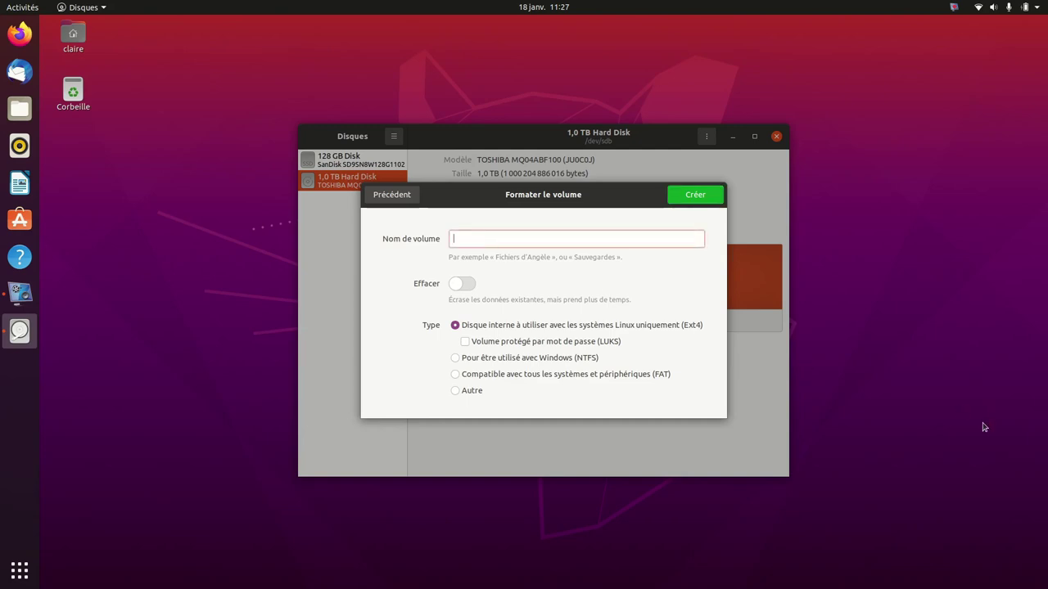
text(DATA)
click(689, 198)
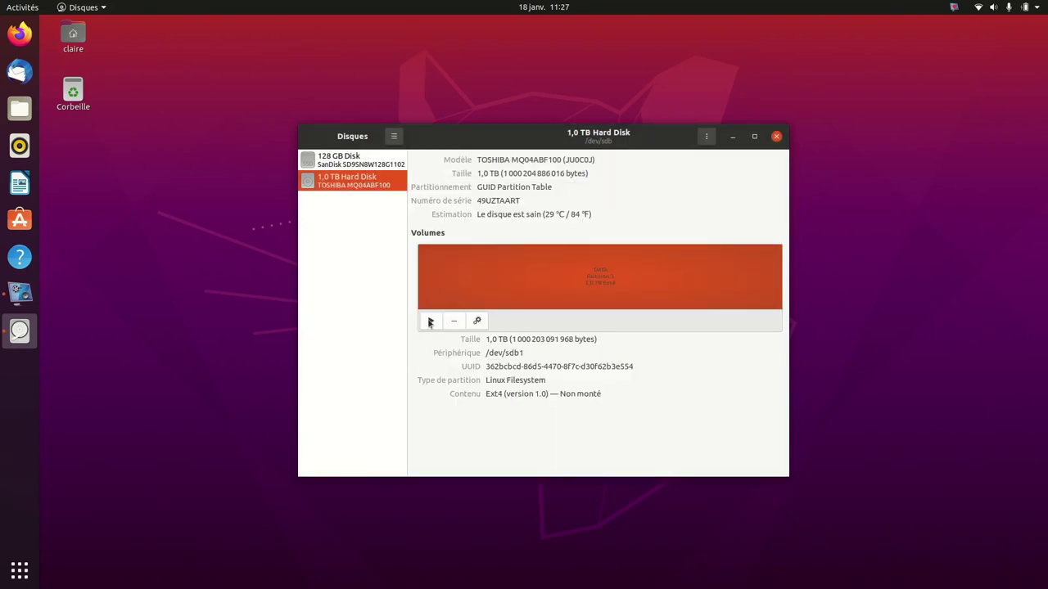
click(429, 321)
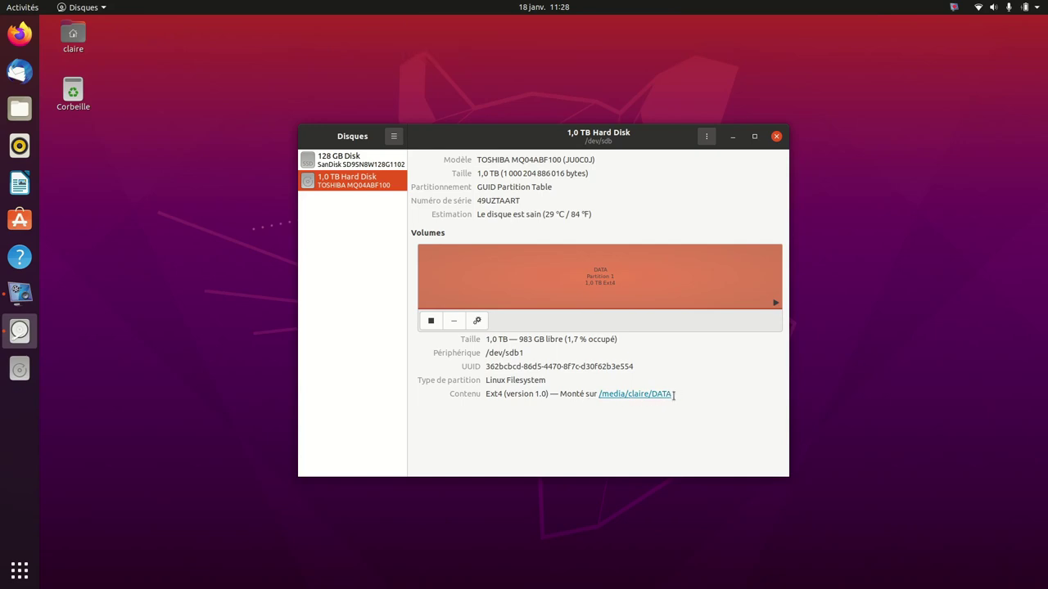
Copy the mount path of the DATA partition from its content details
drag(671, 395, 598, 395)
key(super+c)
right_click(643, 395)
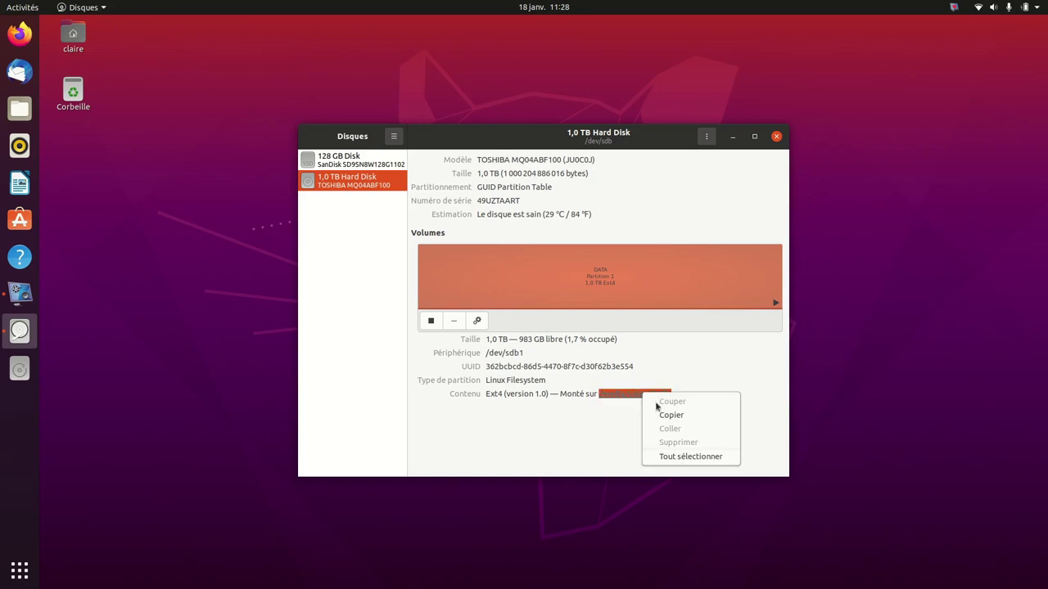
click(668, 415)
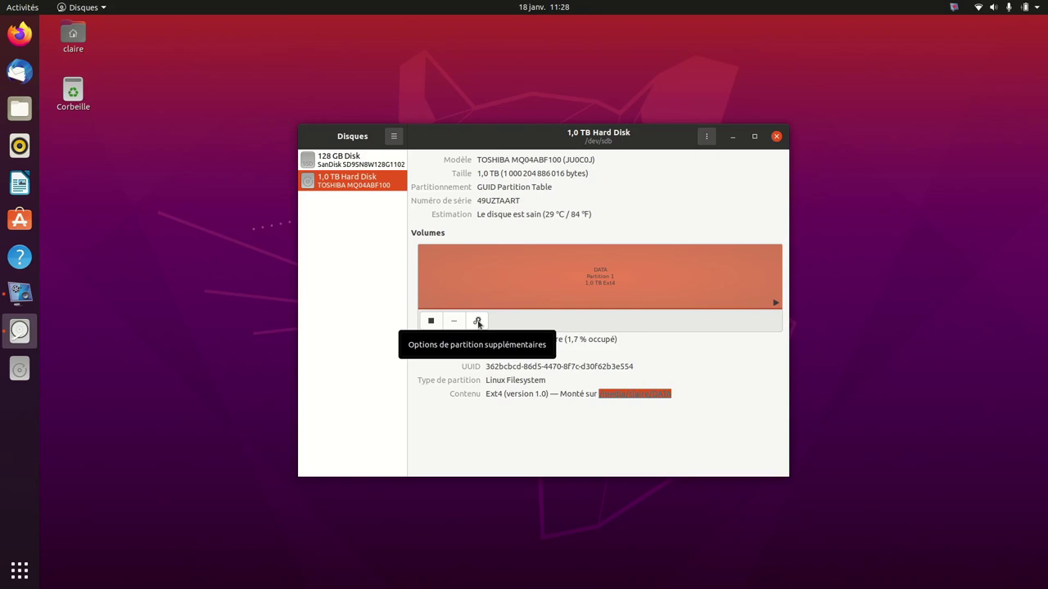
Disable the user session defaults in the DATA partition's mount options, set the mount point to the copied path, and authenticate with the account password
click(478, 321)
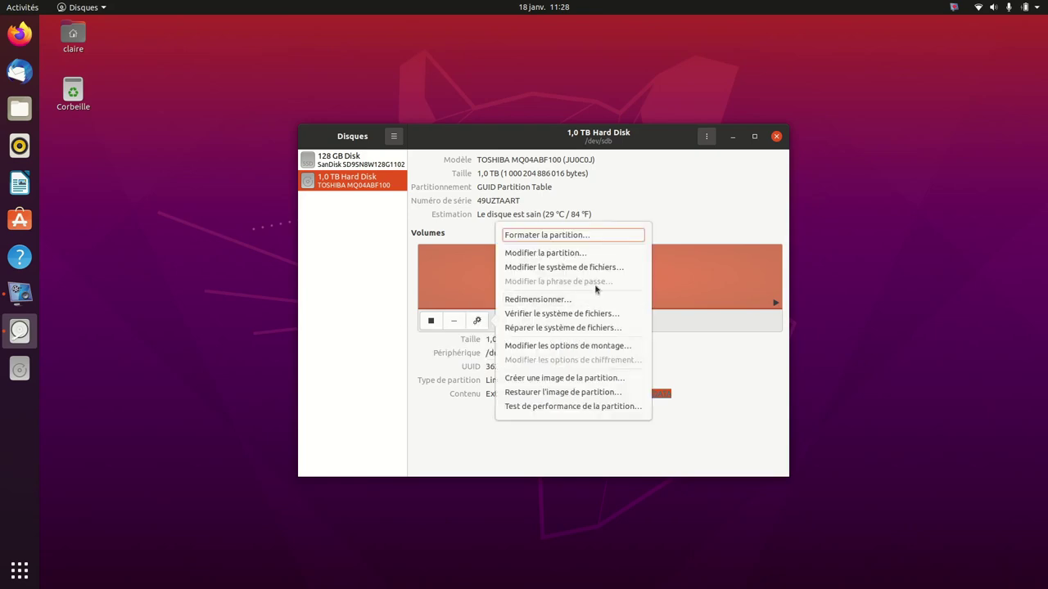
click(573, 346)
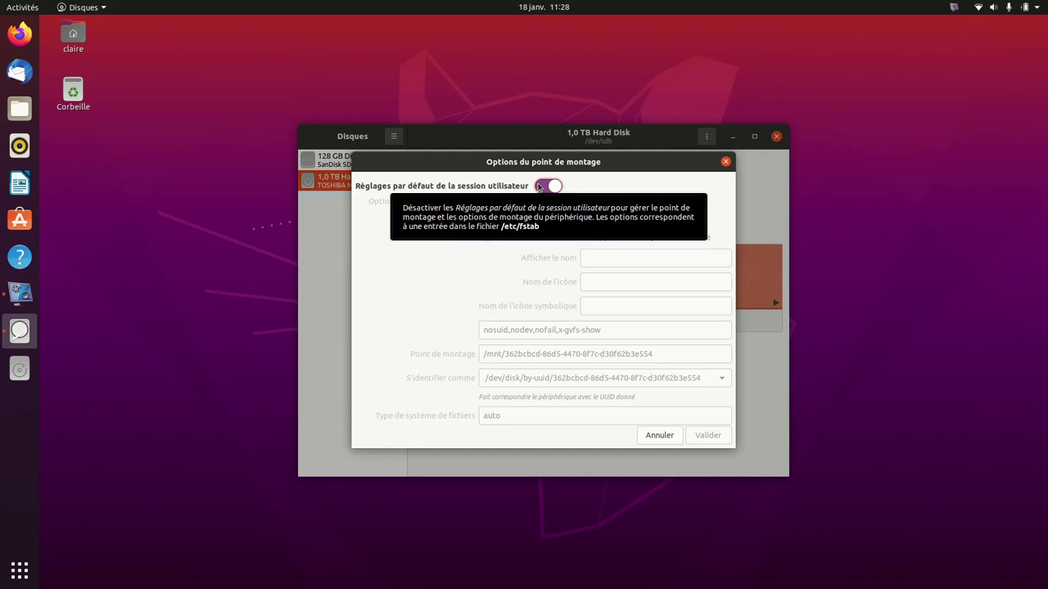
click(544, 186)
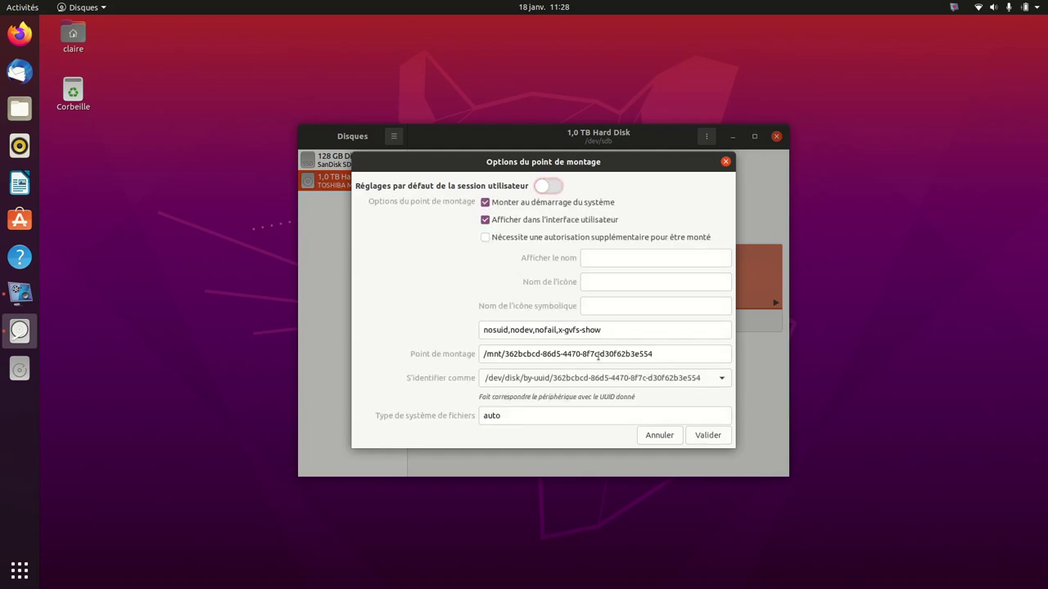
drag(661, 353, 462, 358)
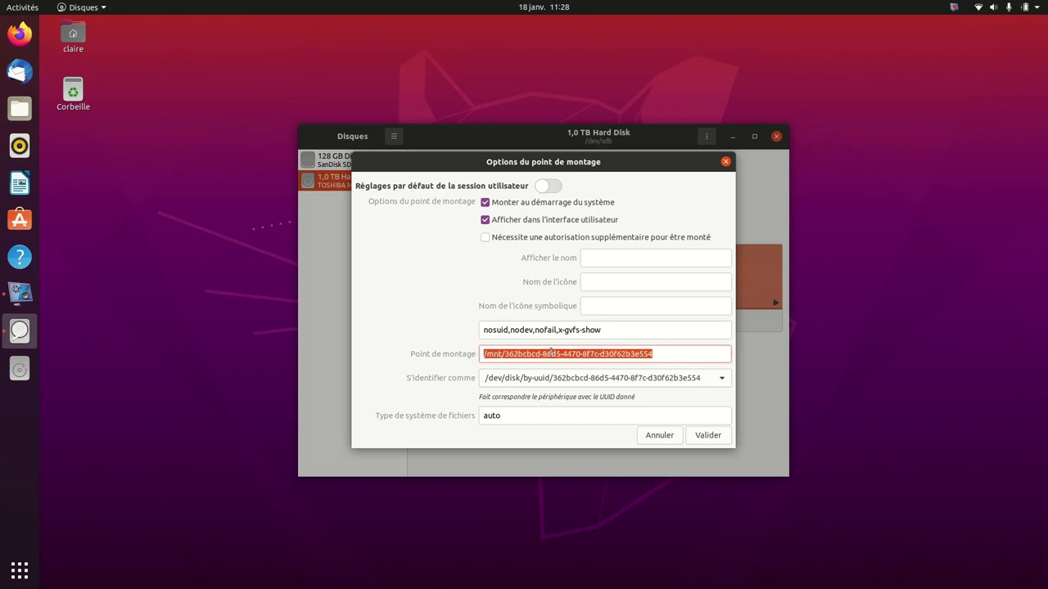
right_click(550, 355)
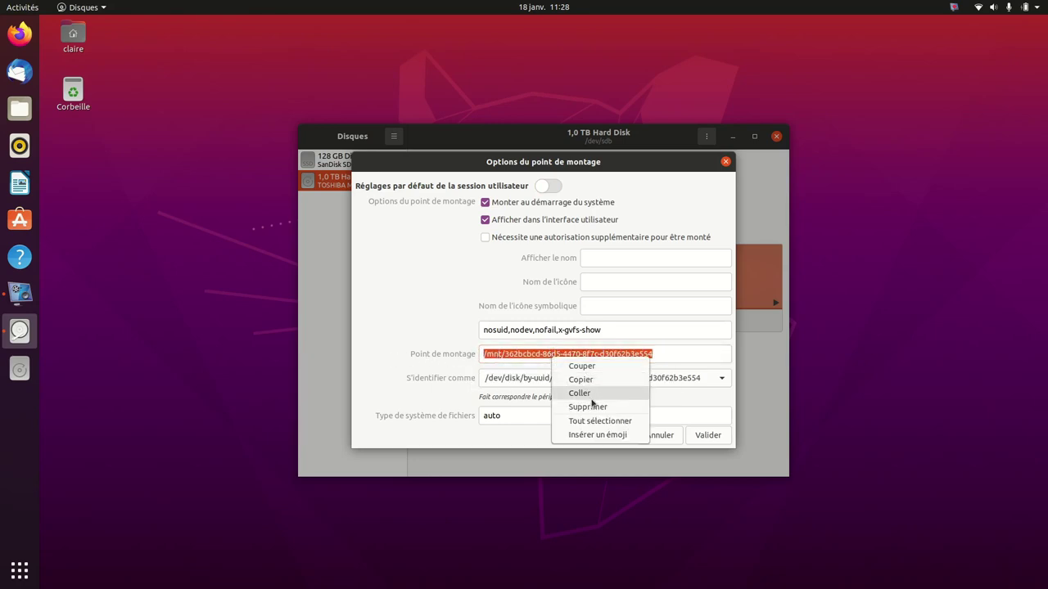
click(581, 393)
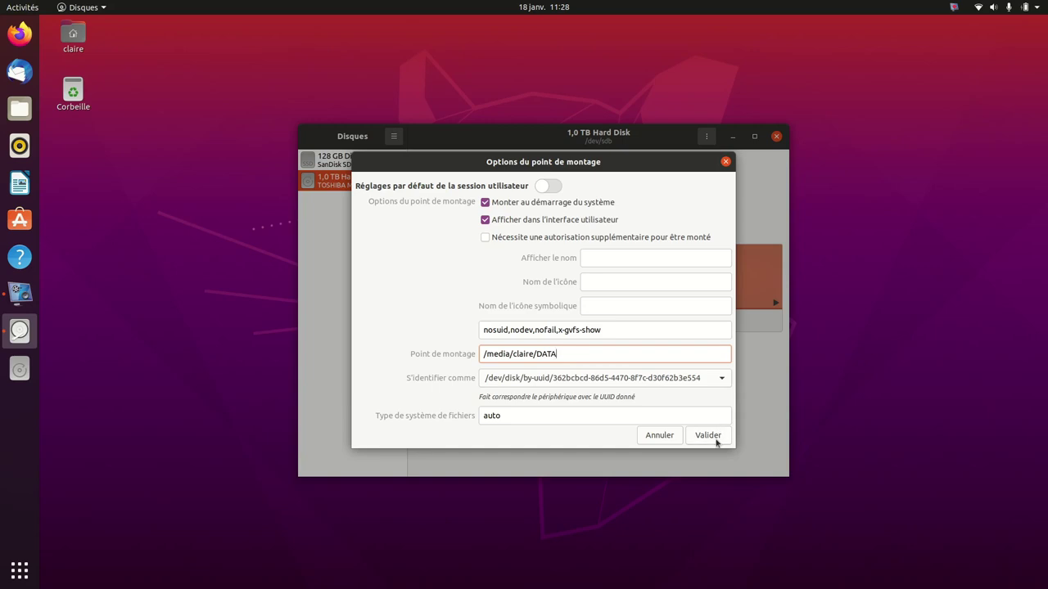
click(707, 435)
text(*********)
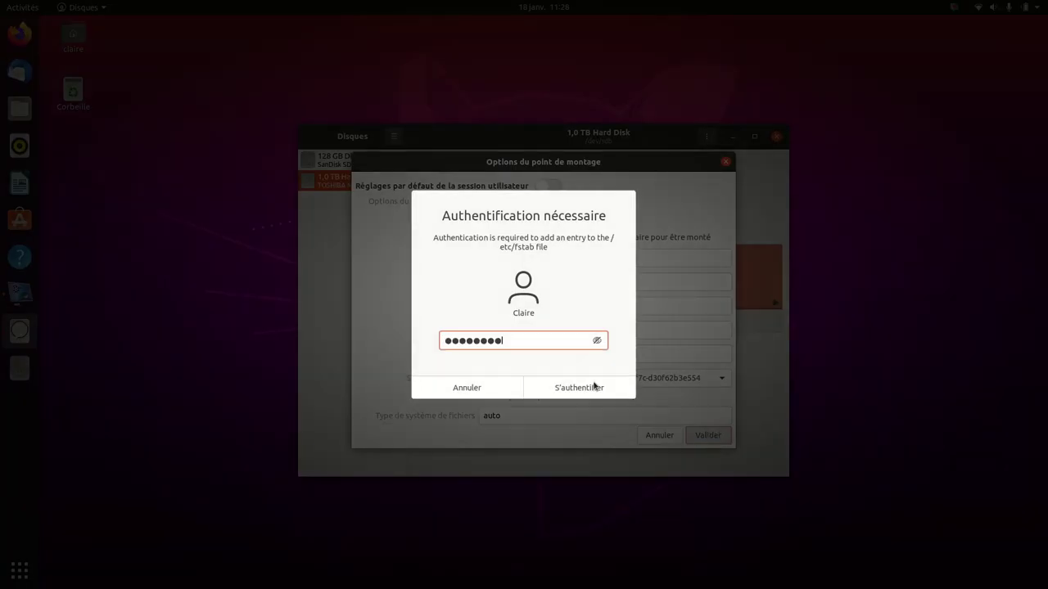
click(596, 385)
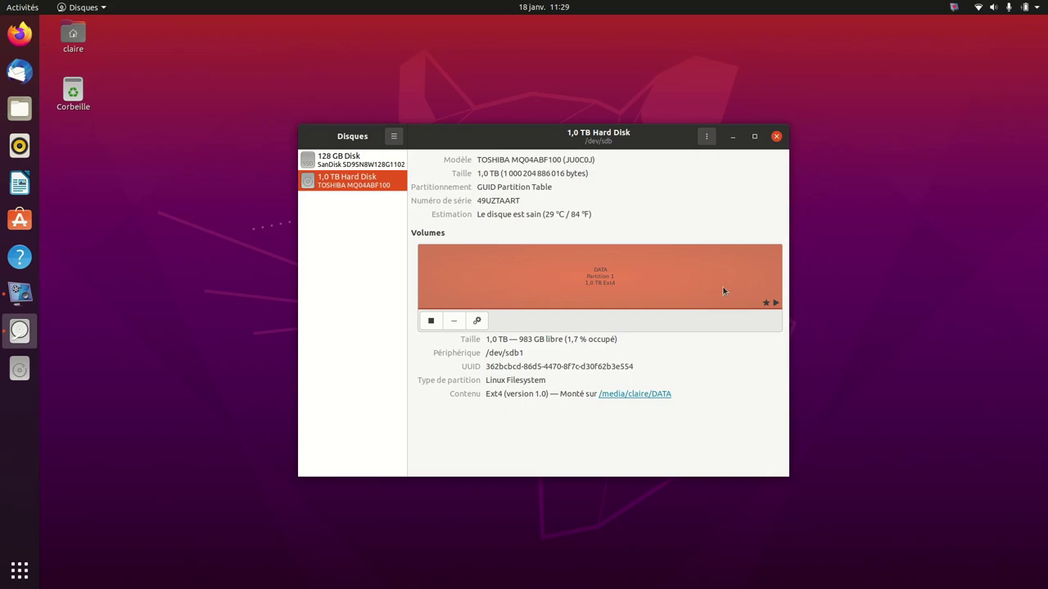
Close the Disques utility and check the other locations in the file manager
click(778, 137)
key(super+e)
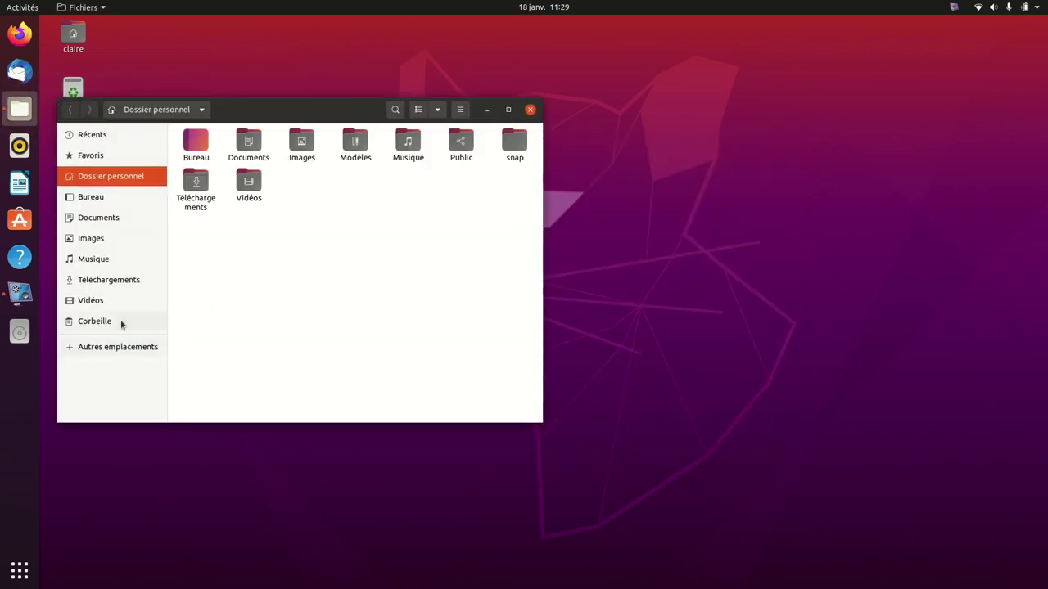
click(65, 350)
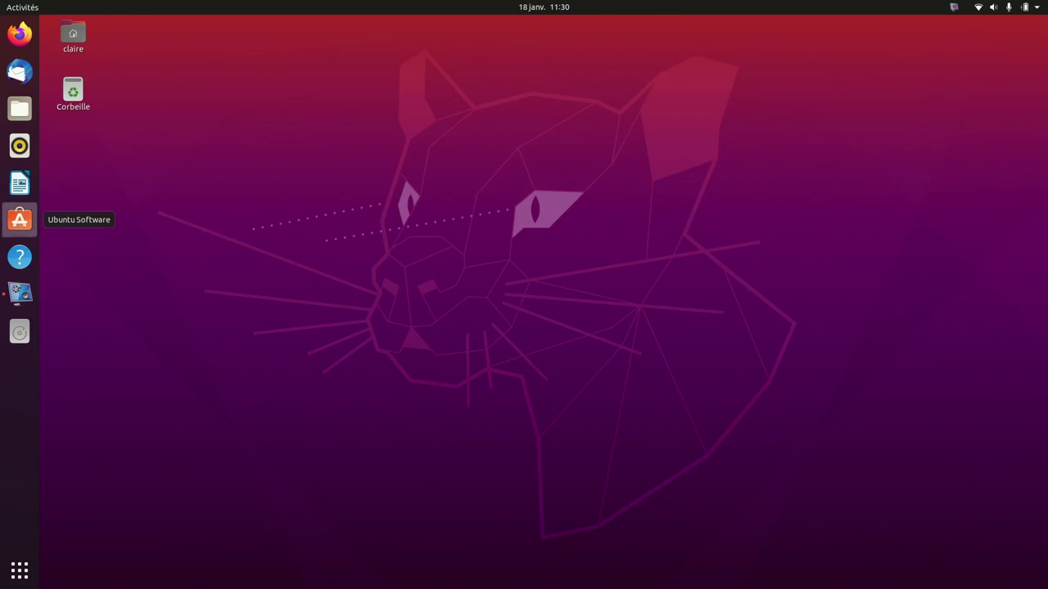
Search Ubuntu Software for "timeshift", review the Timeshift details, and install it
click(20, 220)
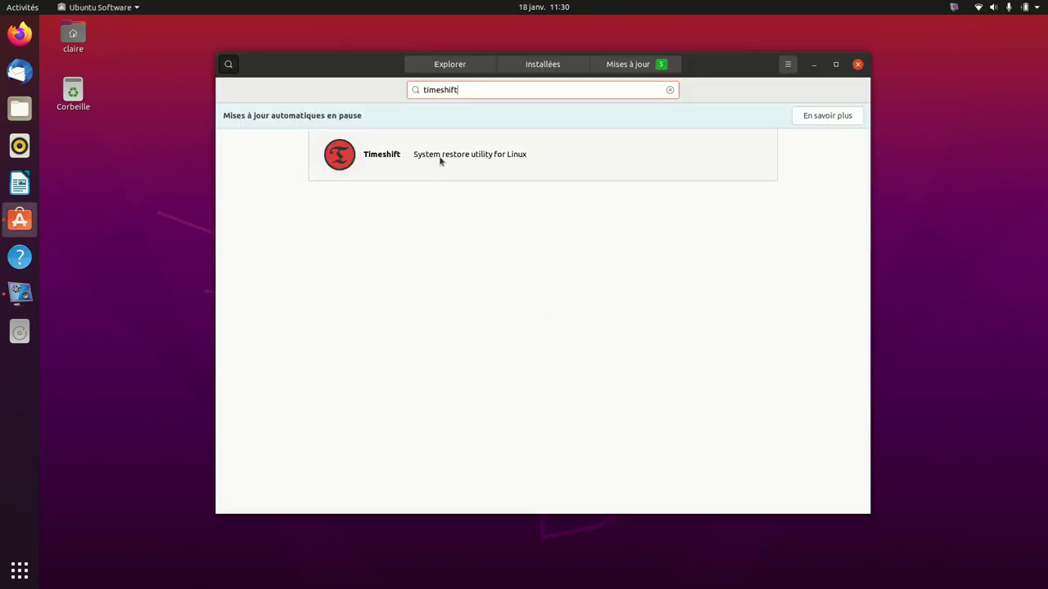
click(439, 160)
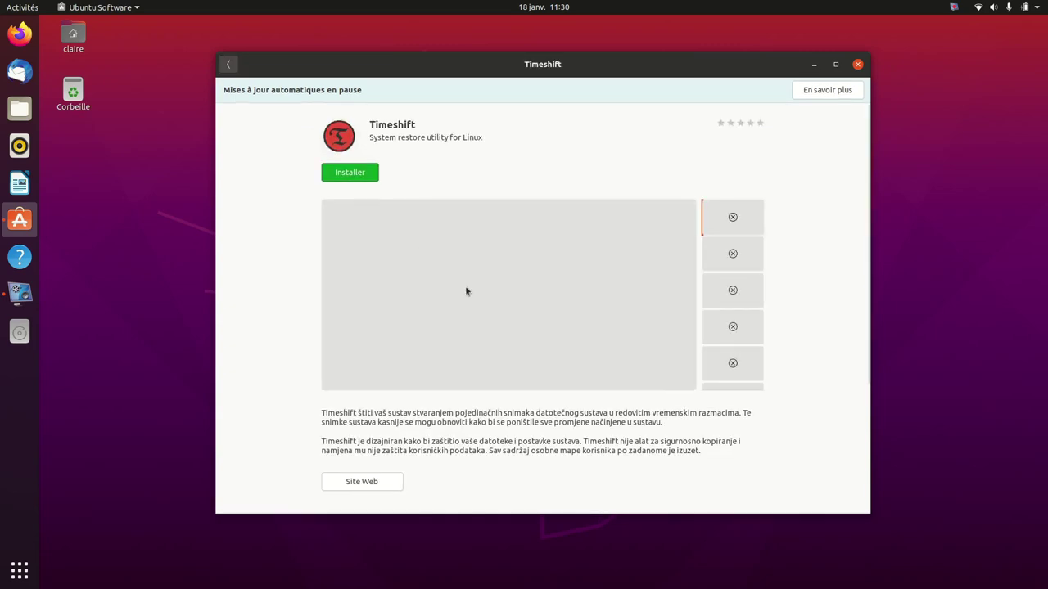
scroll(524, 406, down, 5)
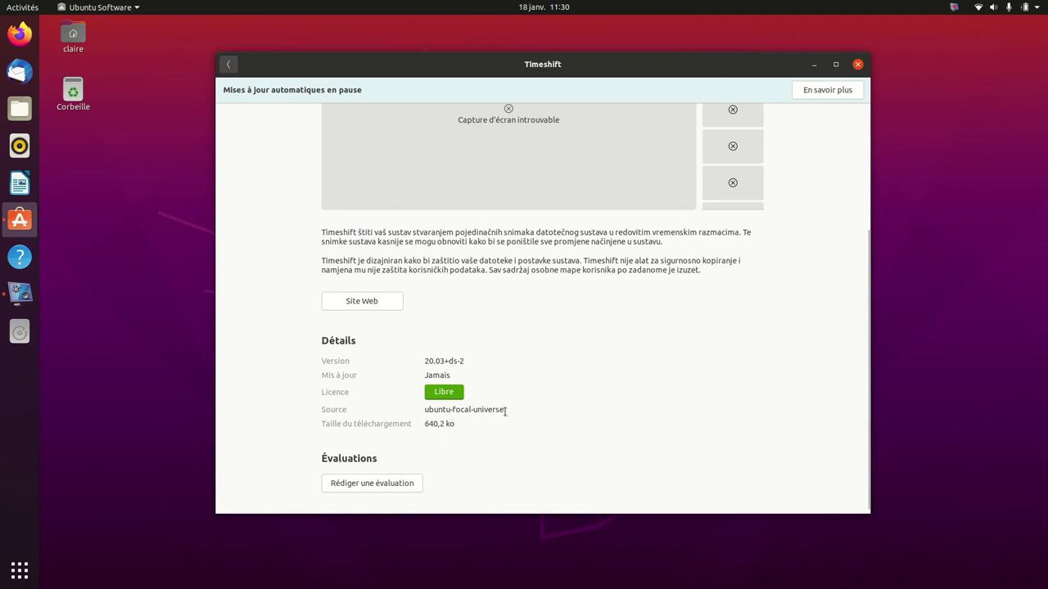
scroll(496, 404, up, 5)
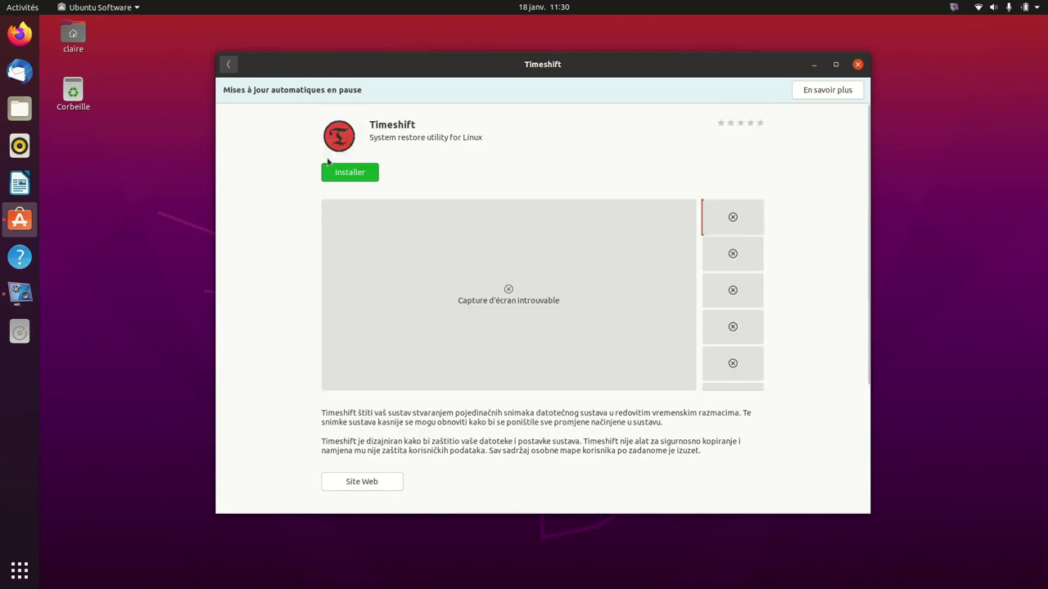
click(350, 172)
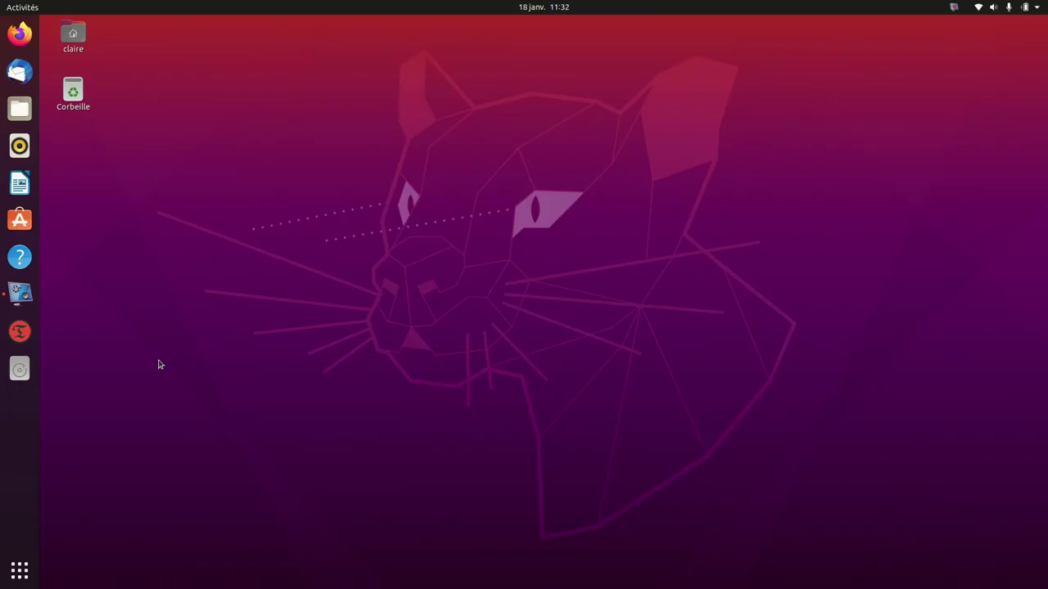
Launch Timeshift with the account password, read the help on RSYNC snapshots, and finish the configuration assistant with RSYNC selected
click(18, 331)
text(*)
key(Return)
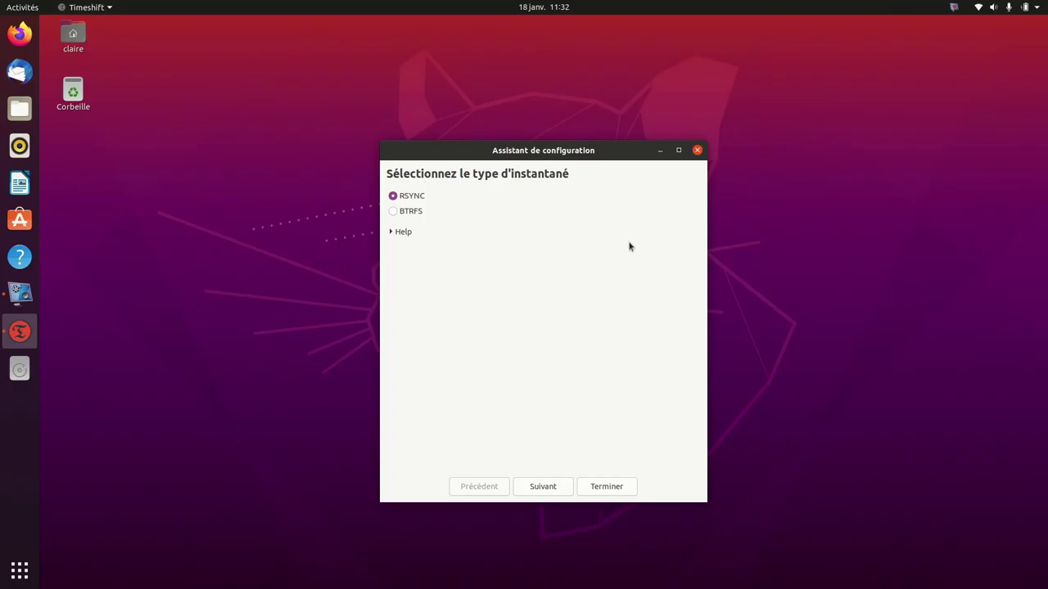
click(393, 233)
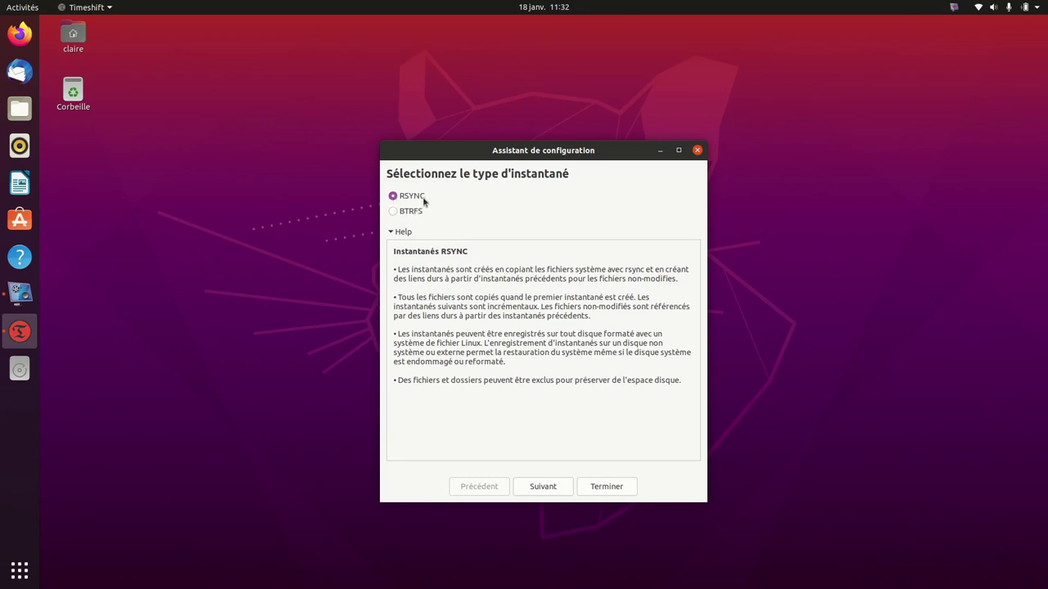
click(606, 488)
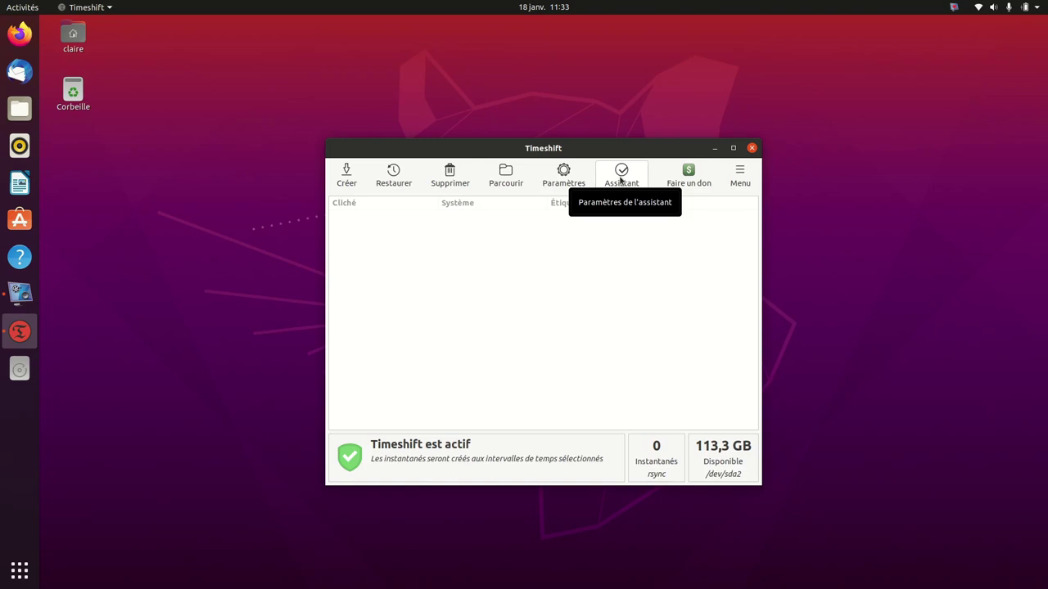
Reopen the Timeshift assistant, keep the RSYNC type, and choose sdb1 on the 1 TB TOSHIBA disk as the snapshot location
click(620, 175)
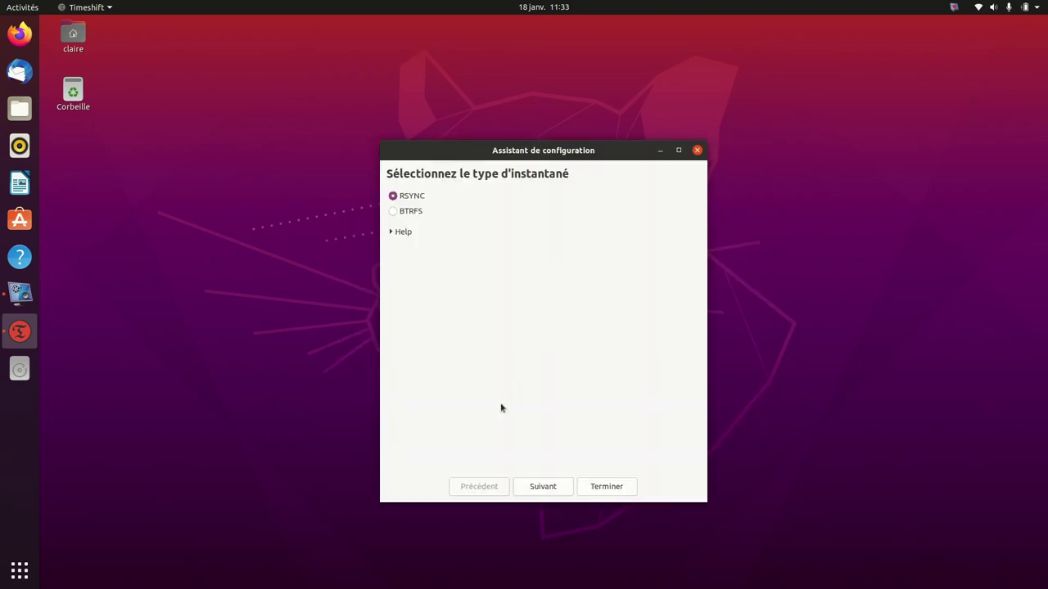
click(543, 488)
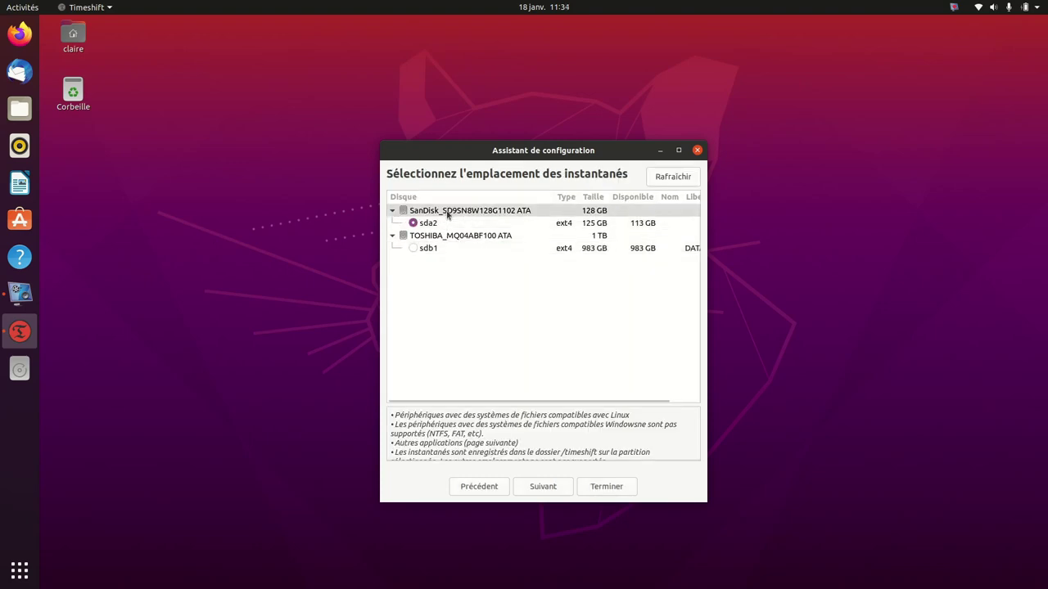
click(452, 213)
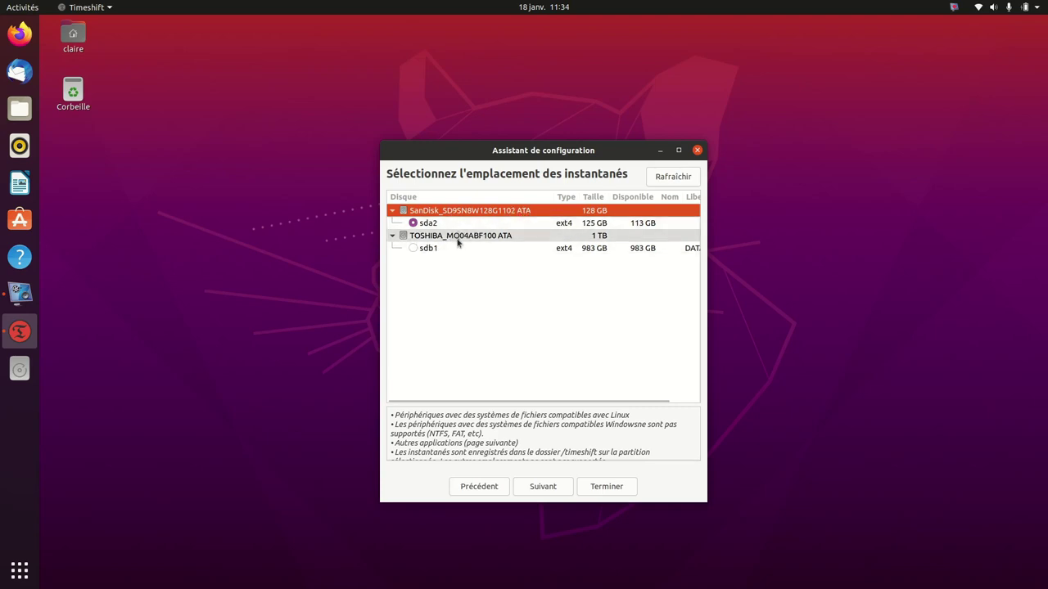
click(457, 238)
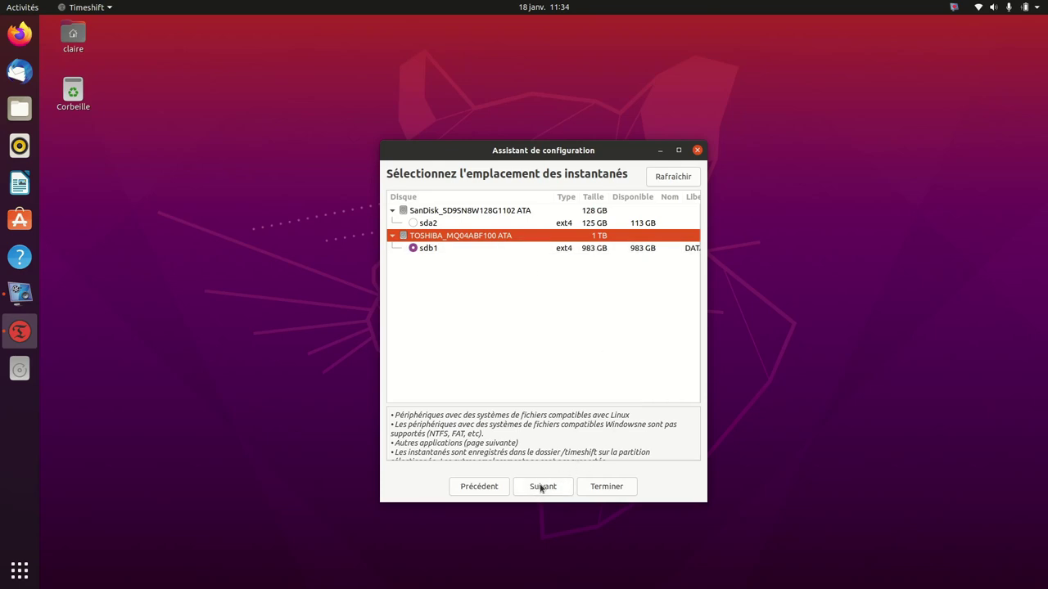
click(541, 487)
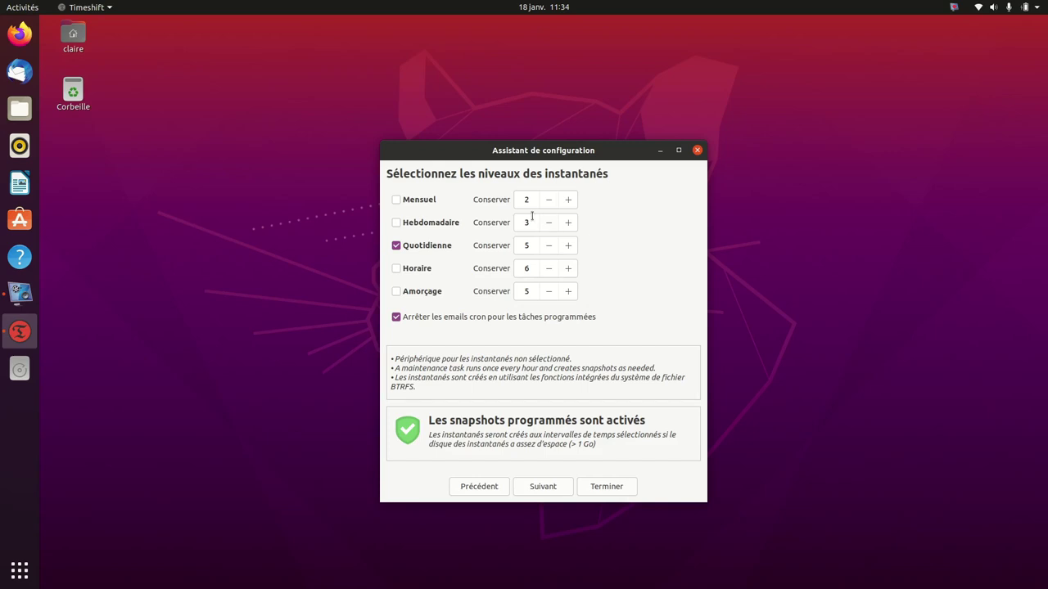
Enable monthly and weekly snapshot levels in addition to the daily one
click(397, 201)
click(404, 224)
click(541, 487)
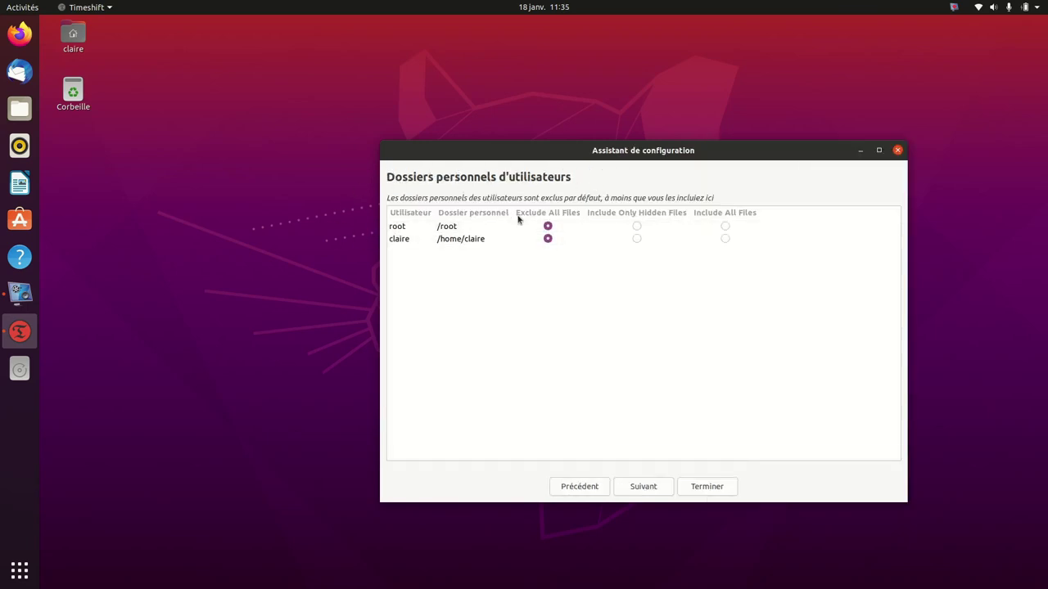
Include all files of the root and regular user's home folders in the snapshots and finish the assistant
click(725, 227)
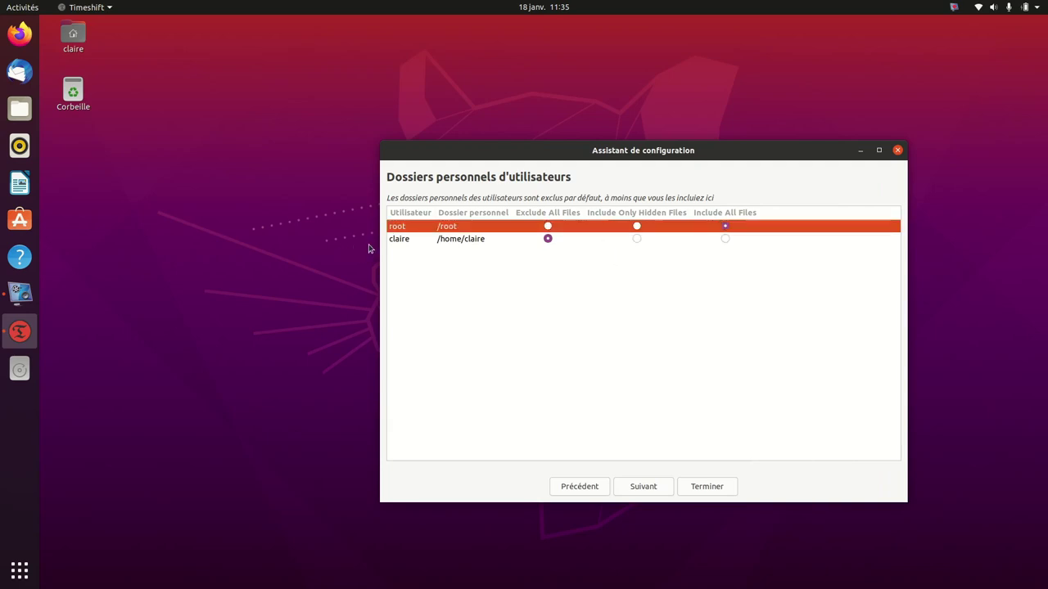
click(725, 238)
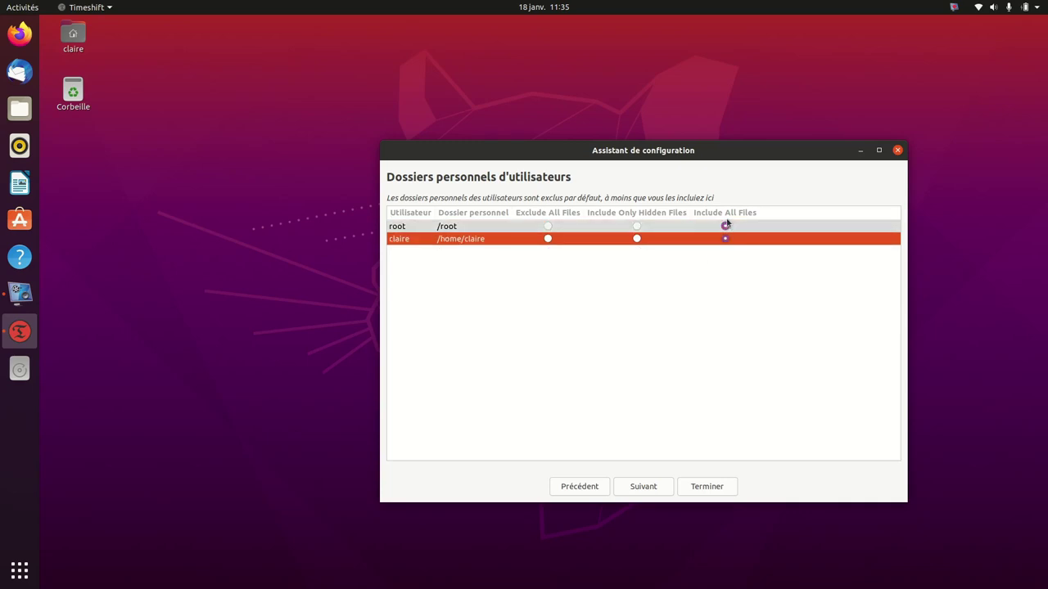
click(635, 486)
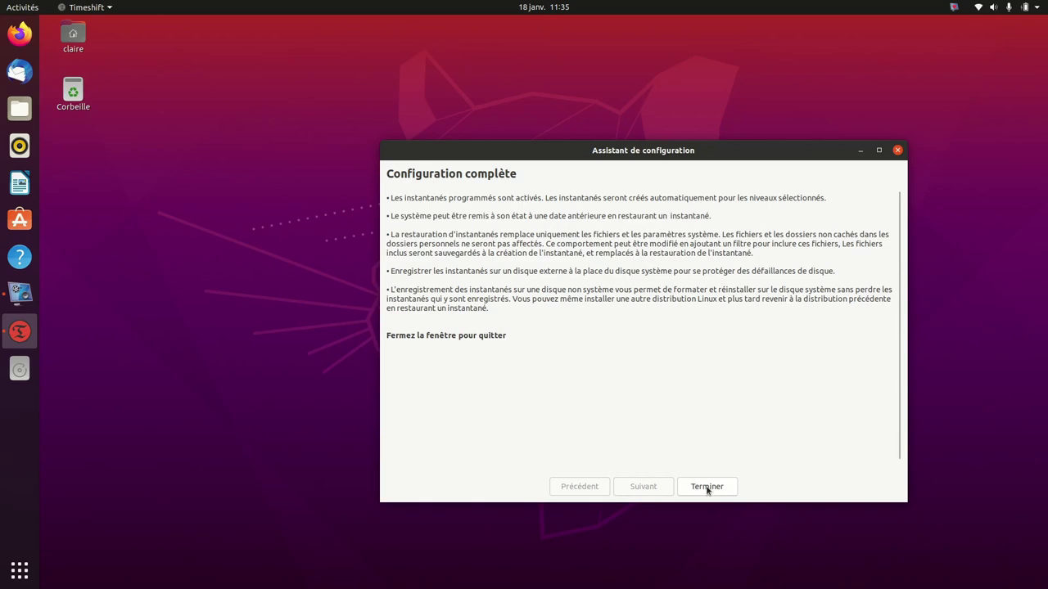
click(706, 488)
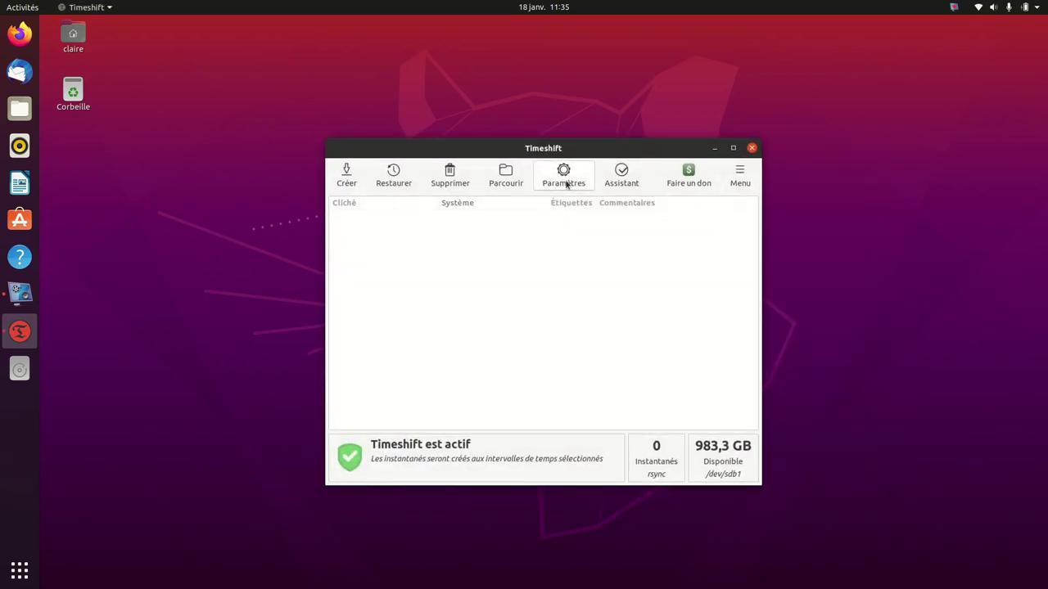
Review the Timeshift settings for snapshot type, location, schedule, users, filters and date format, and close them
click(565, 180)
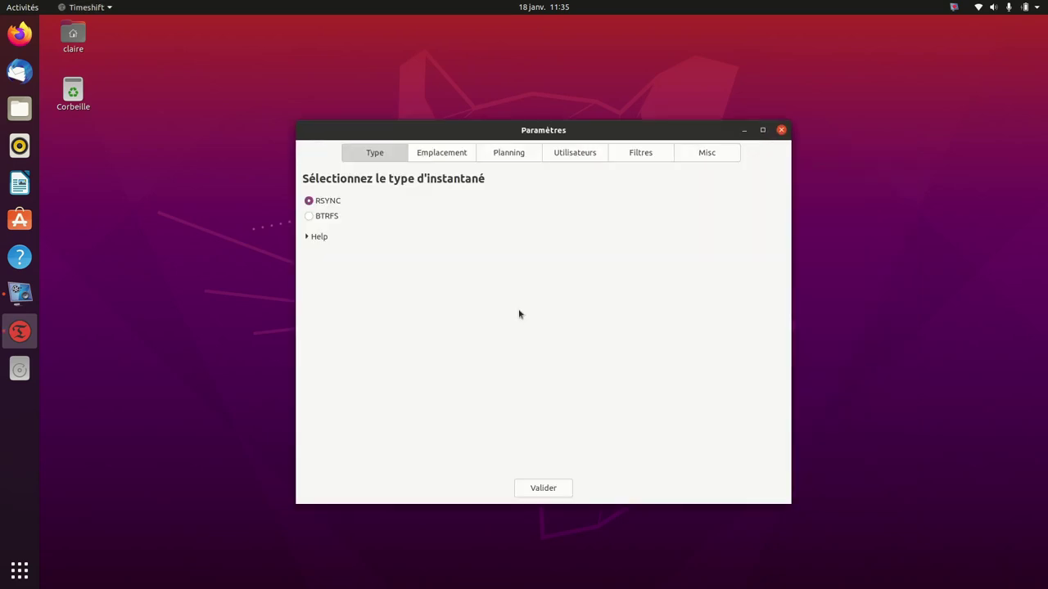
click(438, 155)
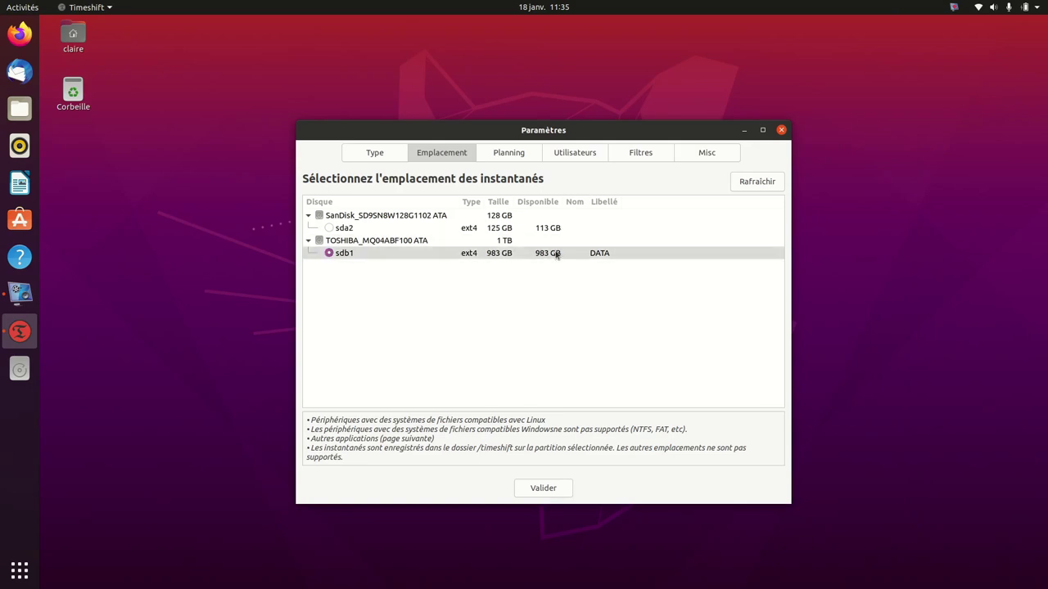
click(550, 259)
click(508, 152)
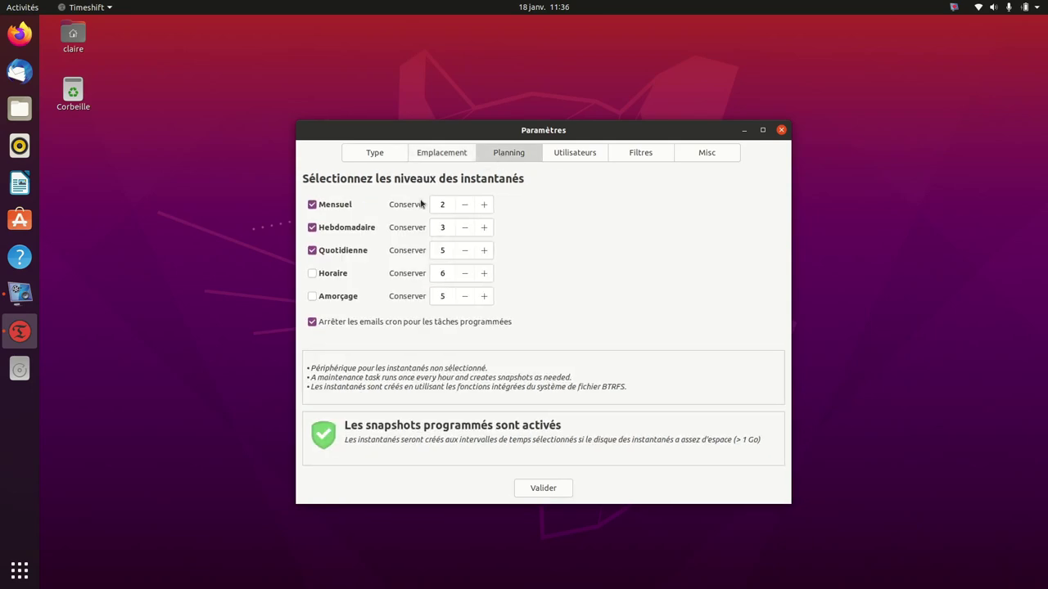
click(573, 153)
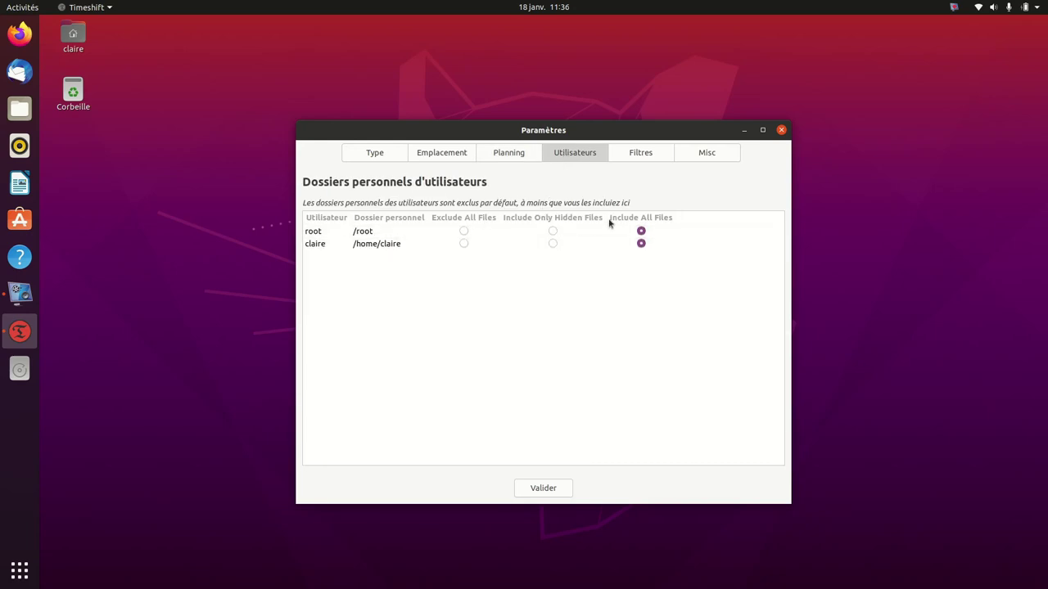
click(627, 154)
click(704, 160)
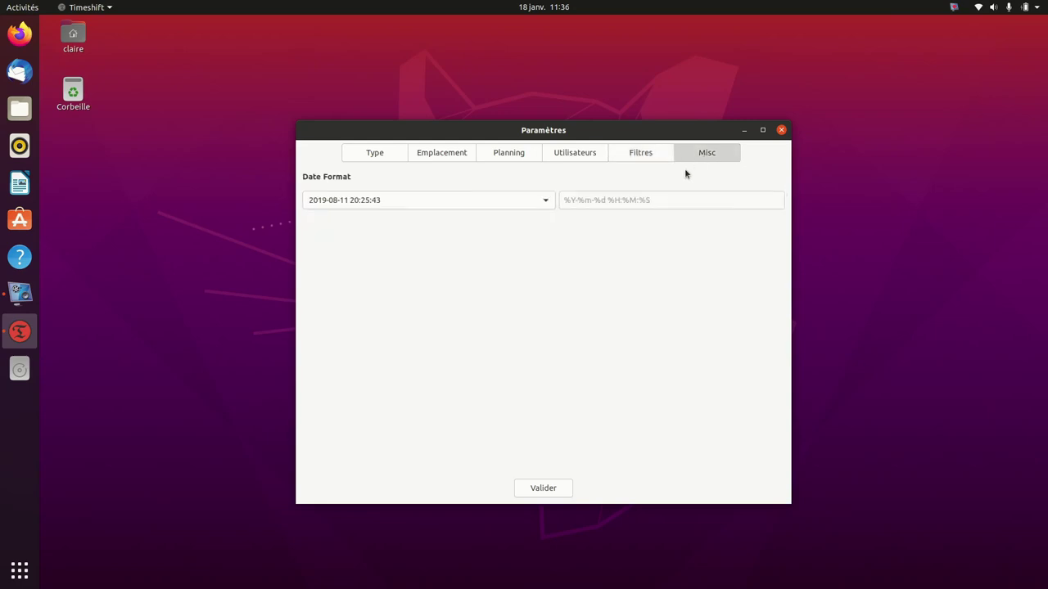
click(630, 158)
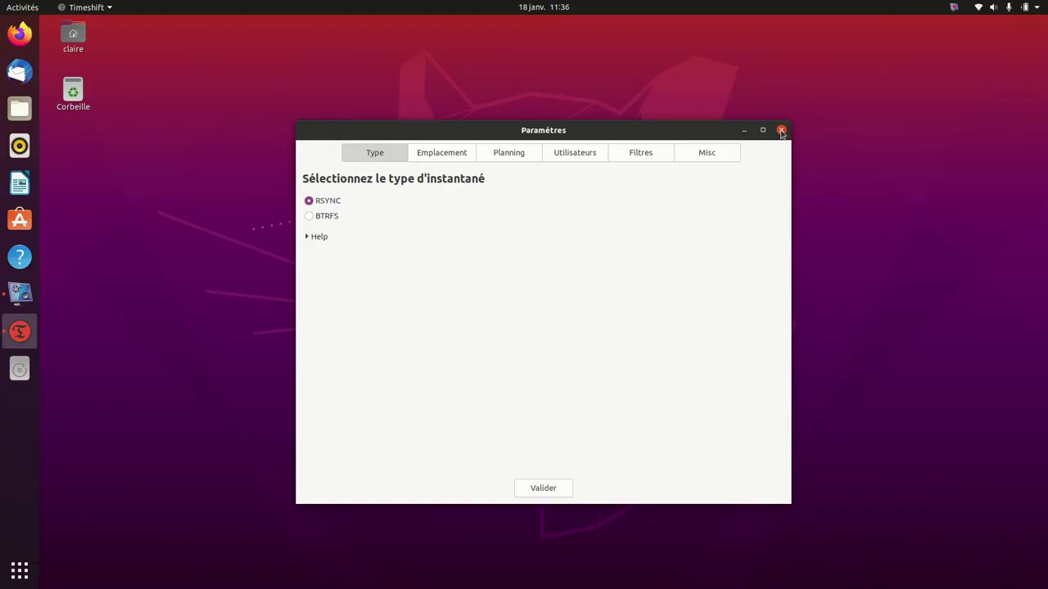
click(781, 131)
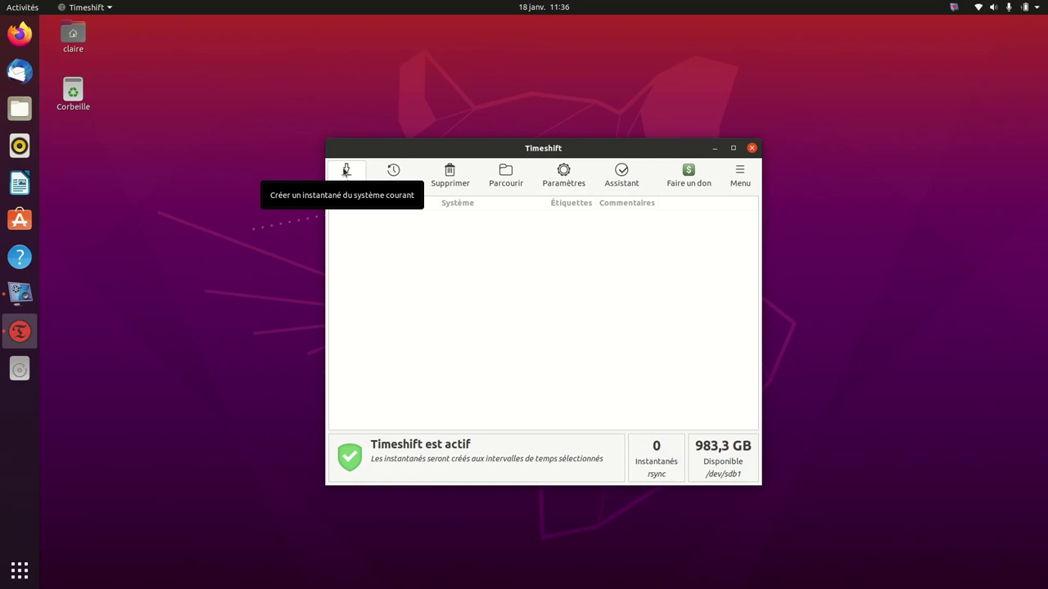
Create a snapshot of the current system, select it in the list, and close Timeshift
click(345, 170)
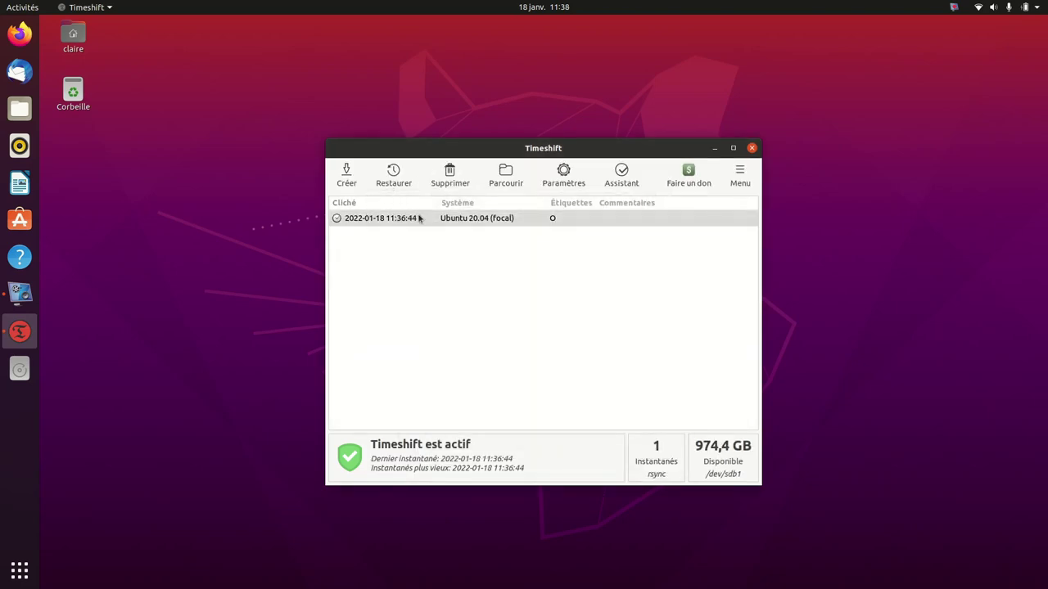
click(553, 219)
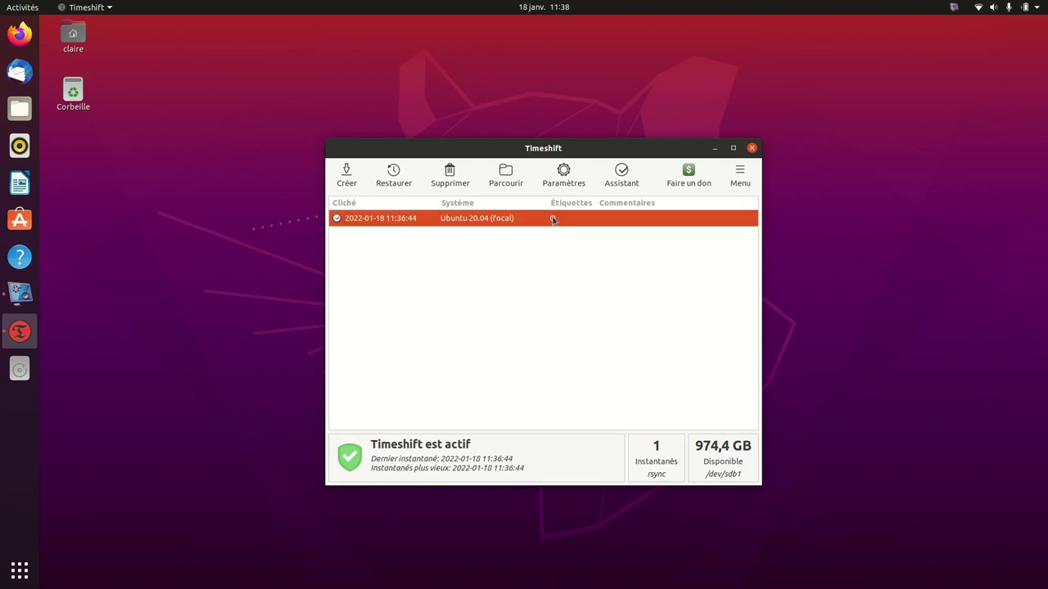
click(751, 148)
Open the DATA disk in the file manager and move its SAUVEGARDE folder to the trash
click(24, 113)
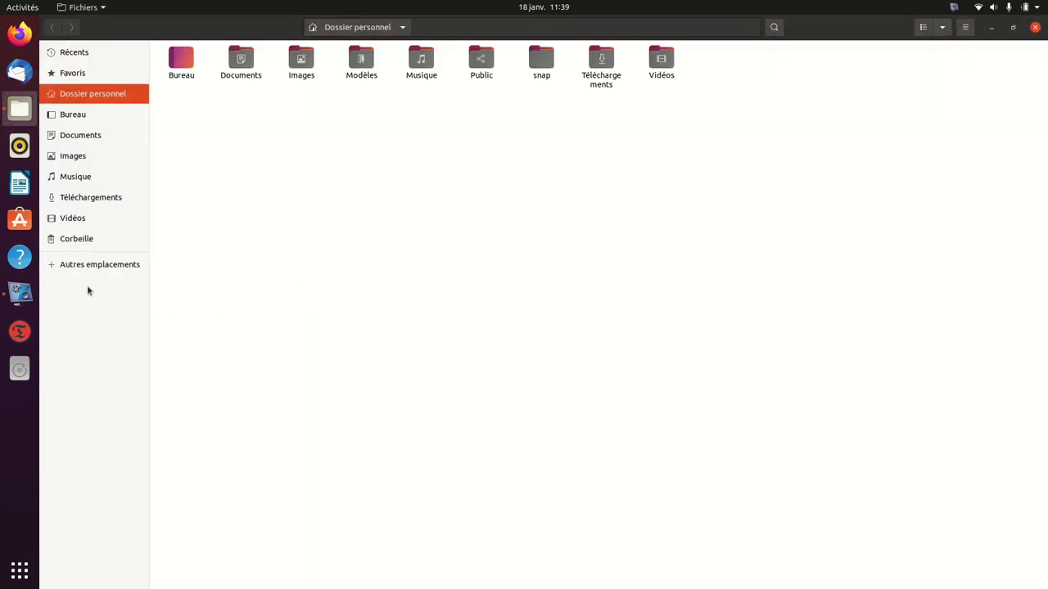
click(51, 270)
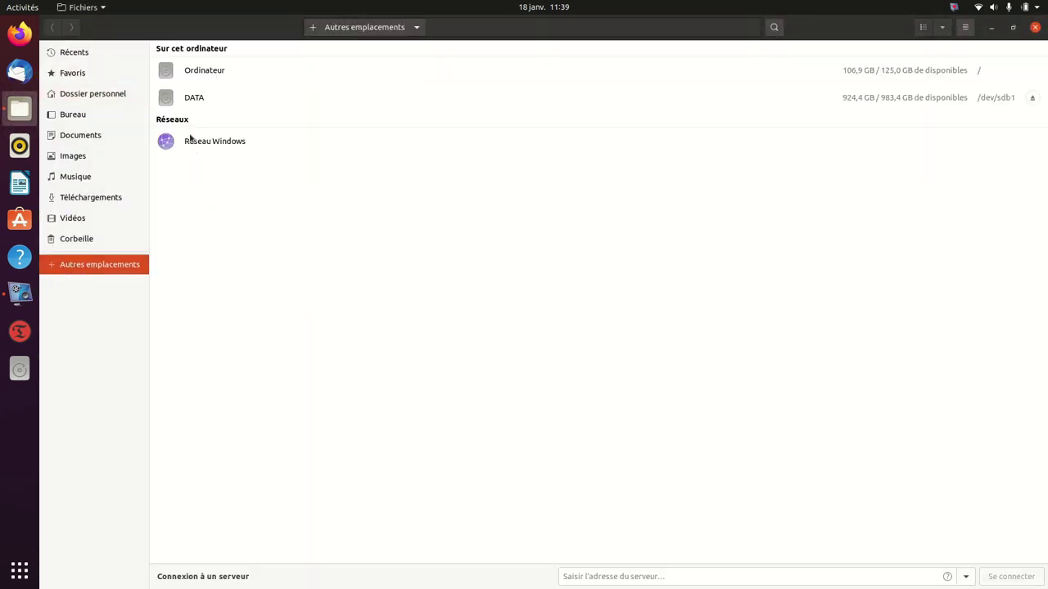
click(195, 98)
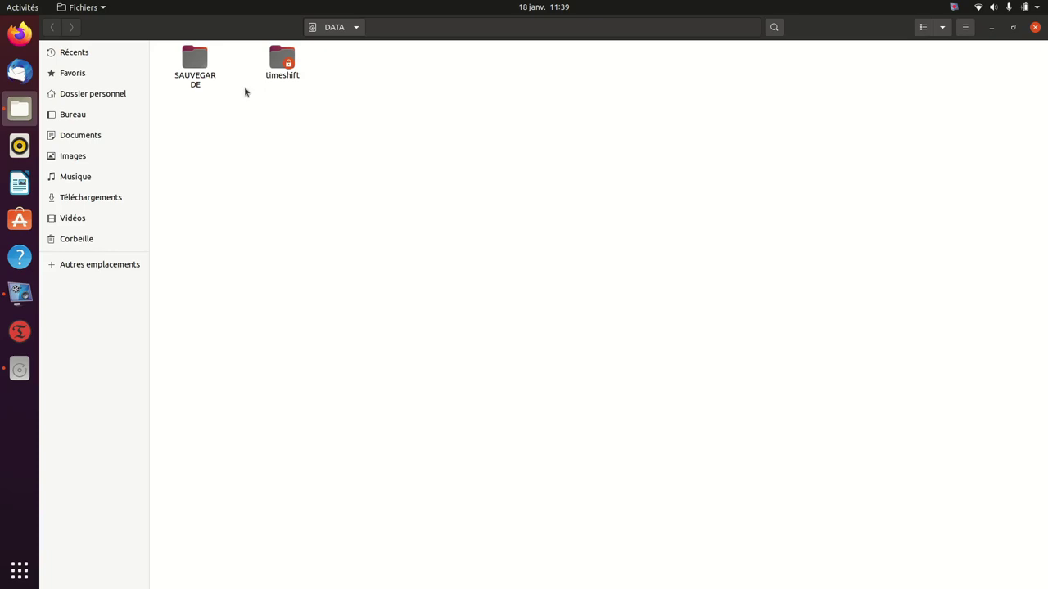
right_click(197, 69)
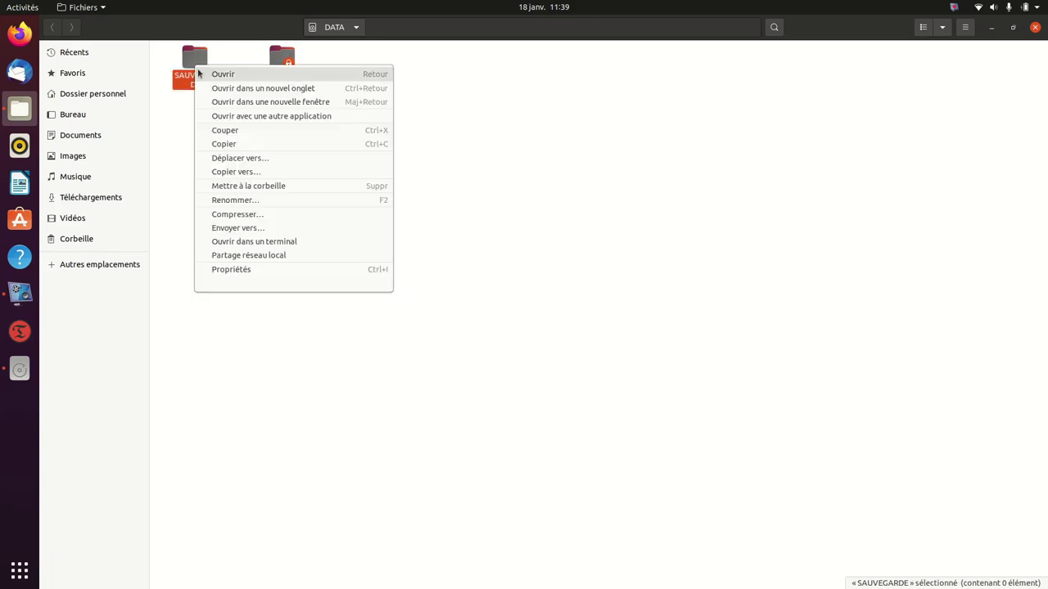
click(243, 186)
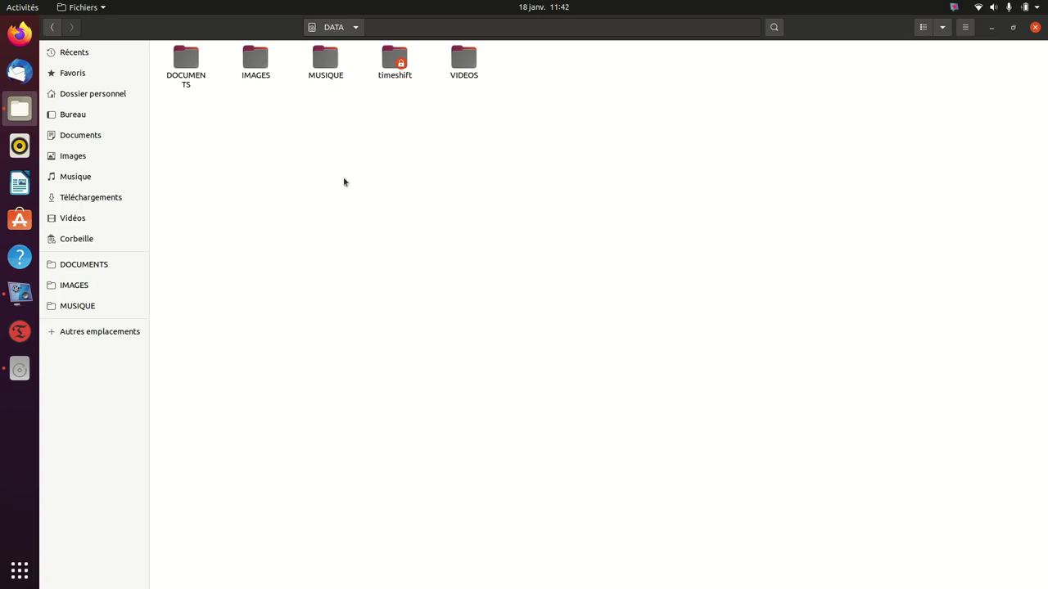
Open the VIDEOS folder on the DATA disk and add it to the bookmarks
double_click(463, 57)
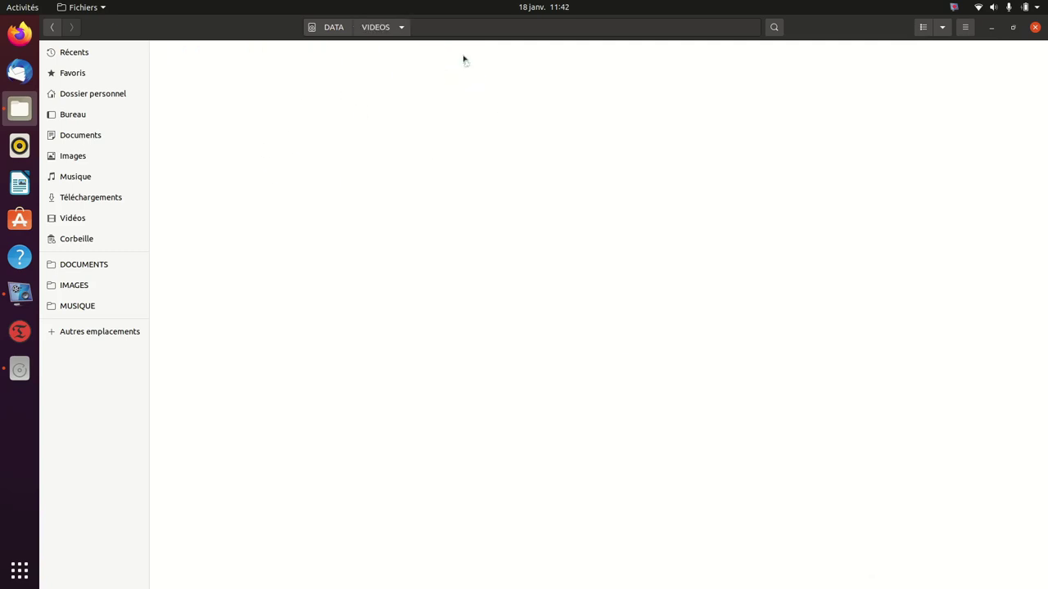
click(376, 27)
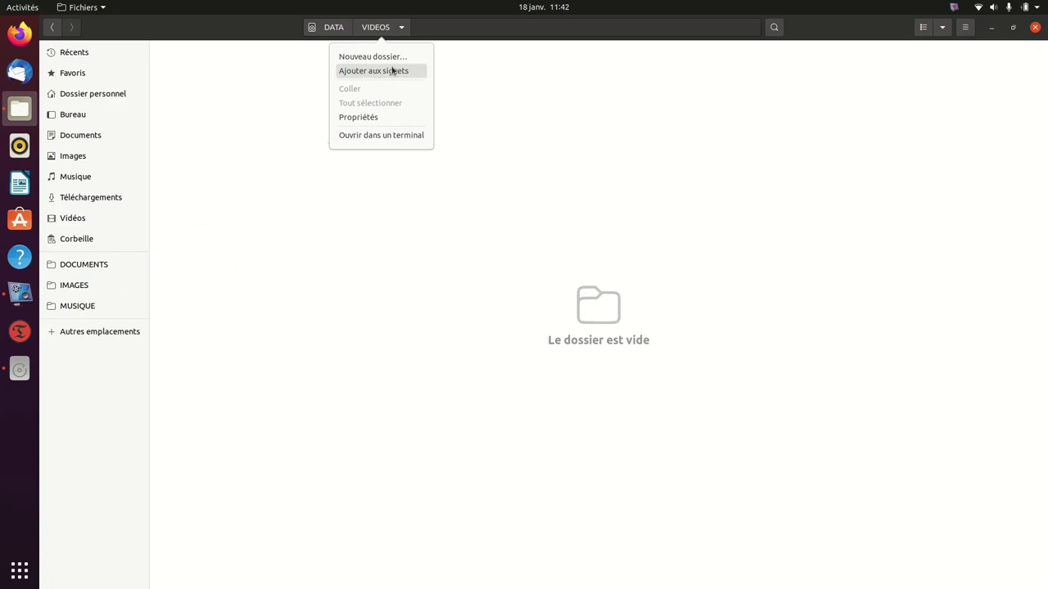
click(391, 73)
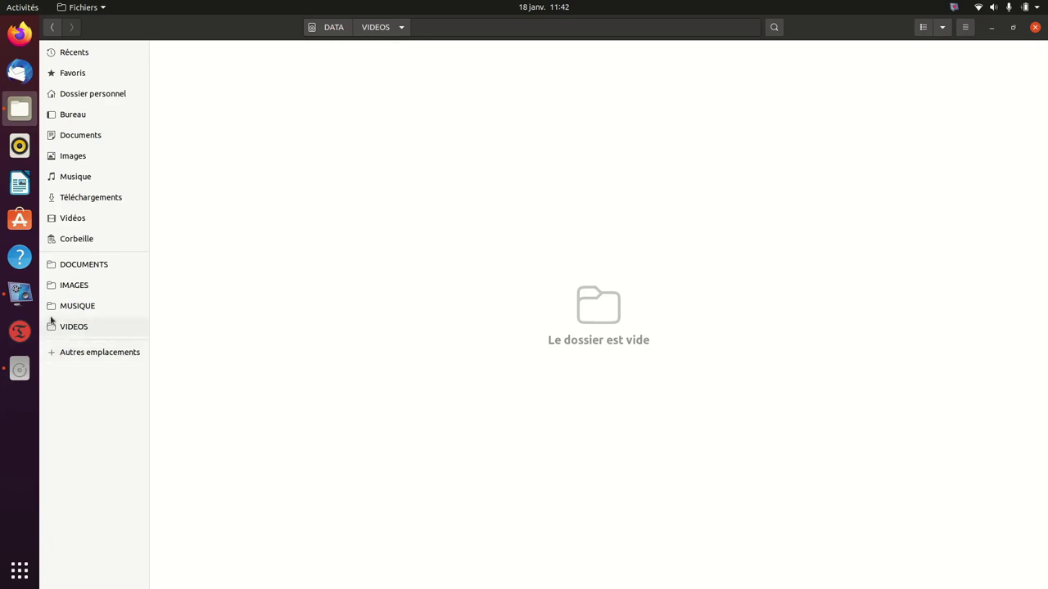
Check the bookmarked DOCUMENTS, IMAGES, MUSIQUE and VIDEOS folders, and the personal Documents folder
click(85, 266)
click(76, 286)
click(77, 304)
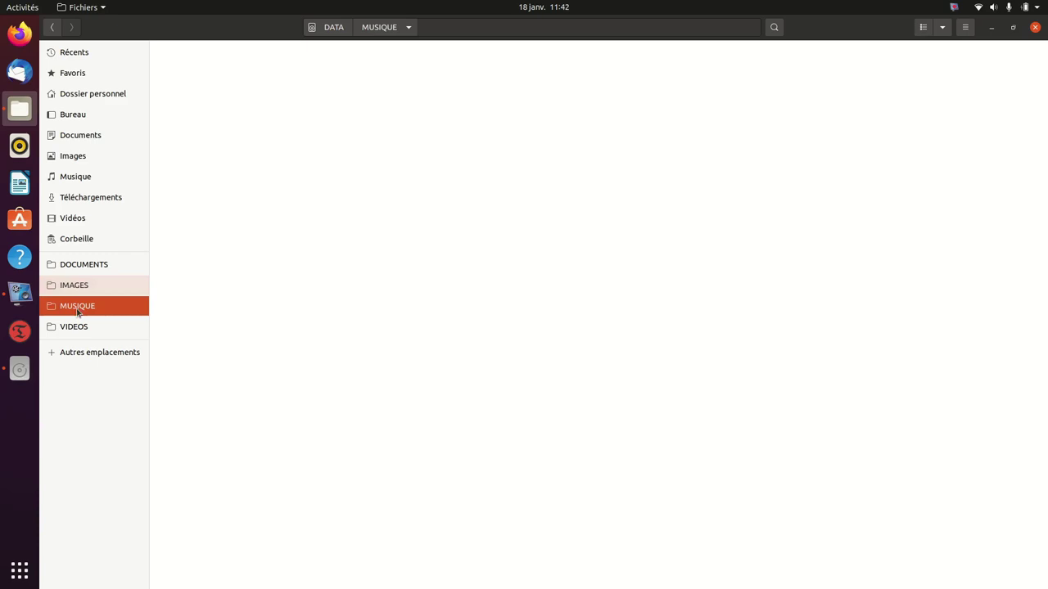
click(79, 328)
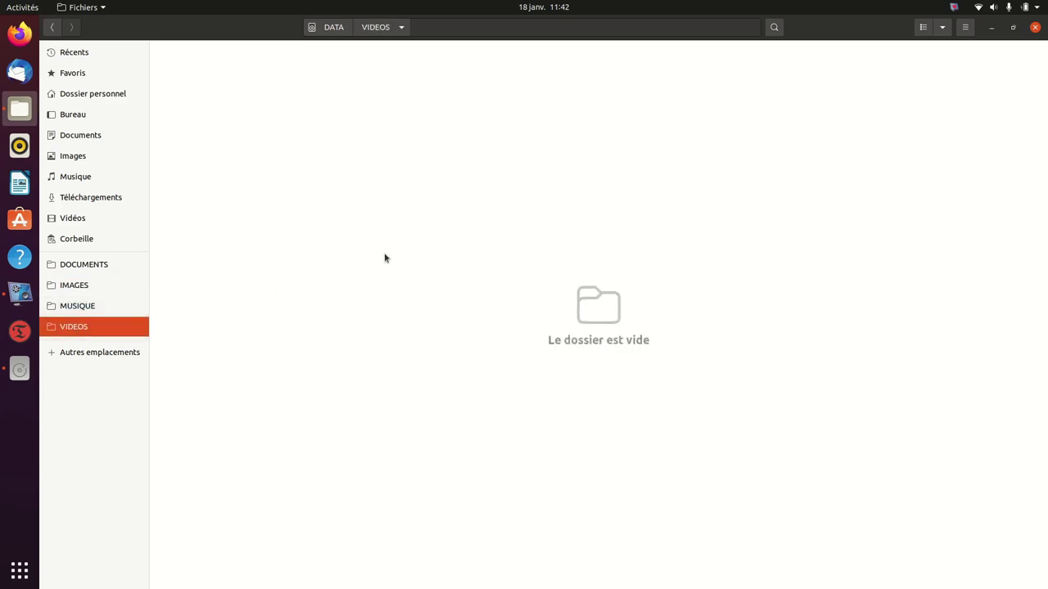
click(82, 139)
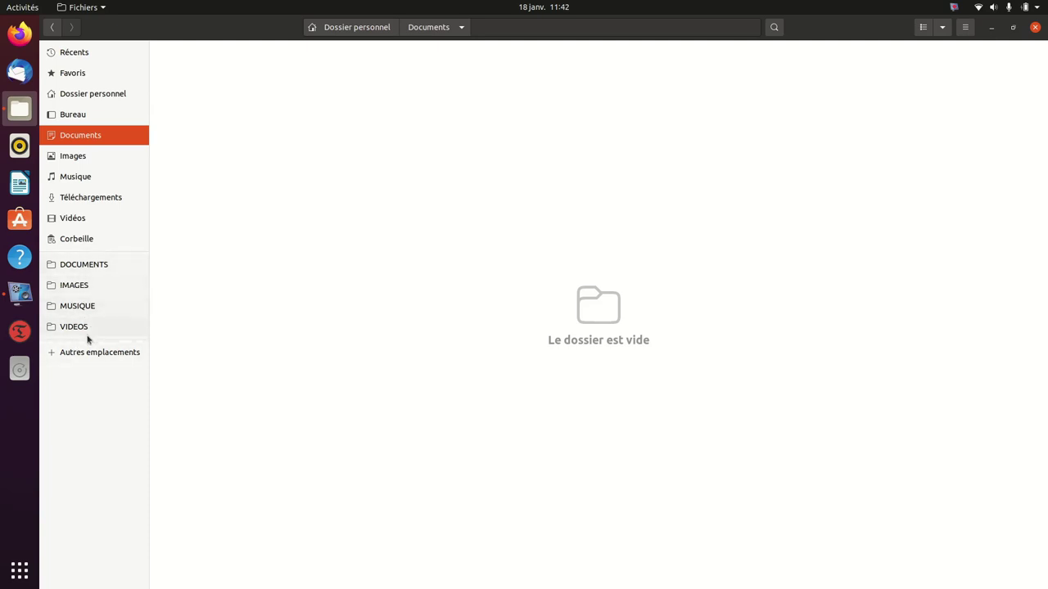
Launch LibreOffice Writer from the desktop, check its version information, and close it
key(super+d)
click(13, 179)
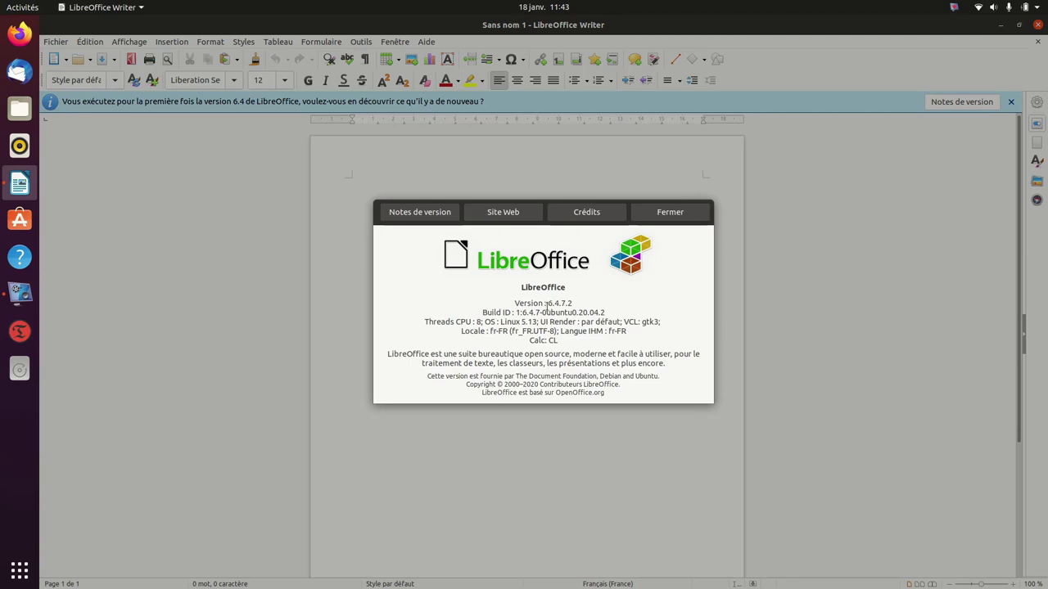
click(667, 215)
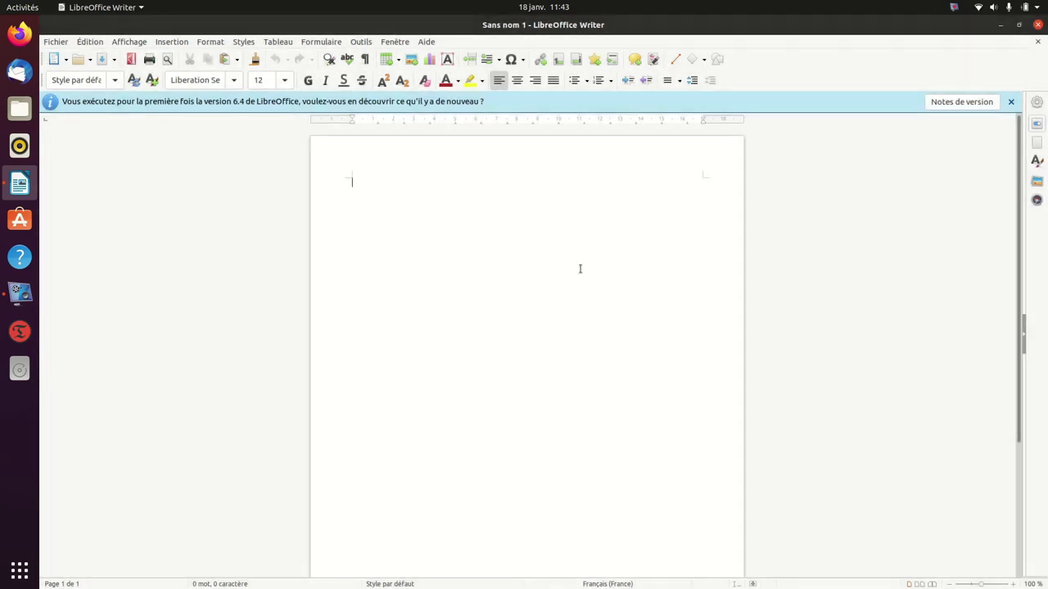
click(1038, 25)
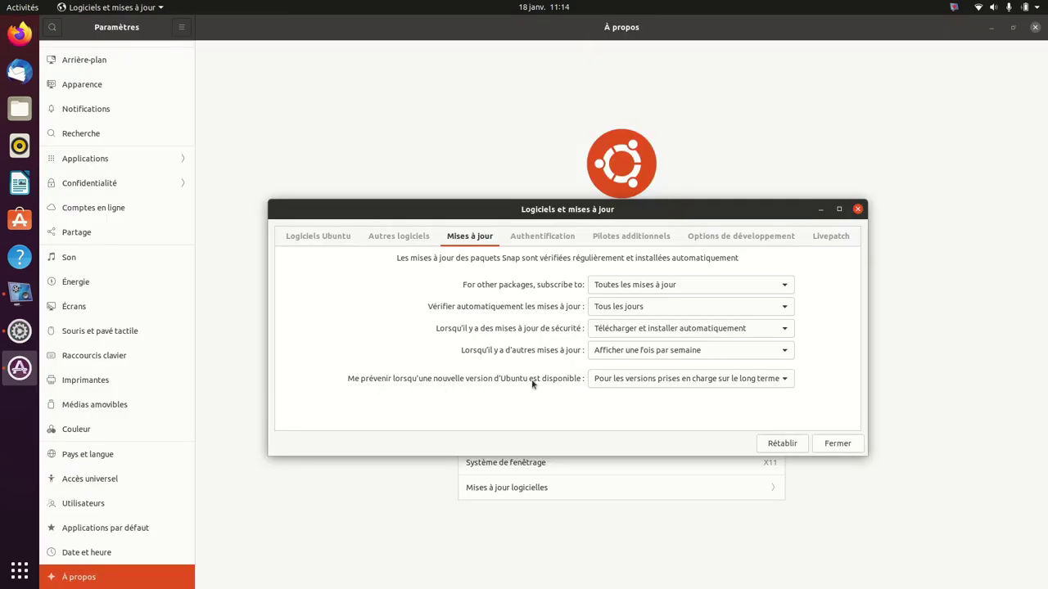
Set the notification for new Ubuntu versions to Jamais in the software update settings
click(775, 386)
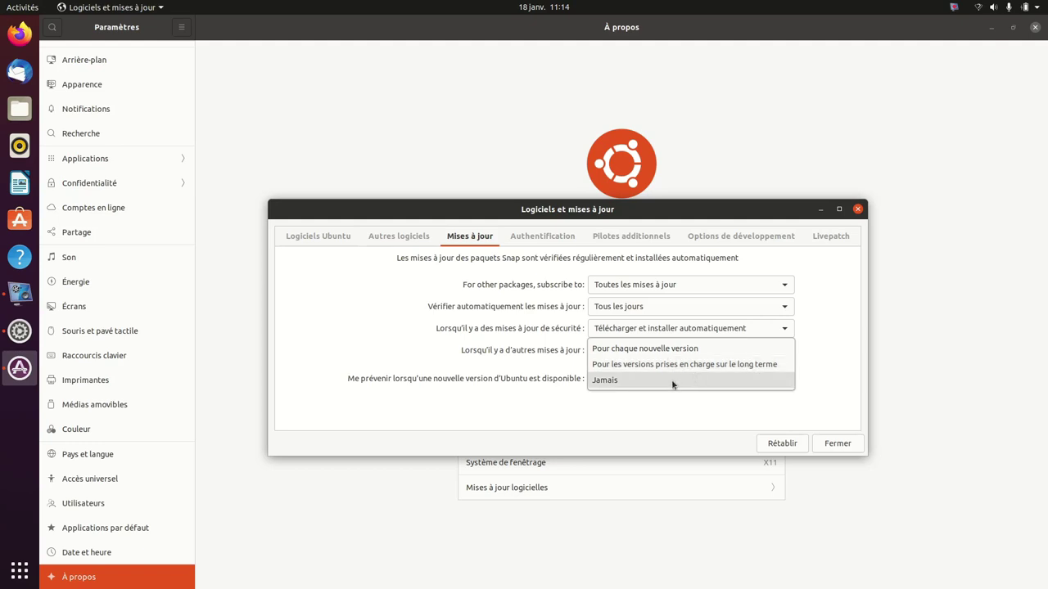
click(671, 379)
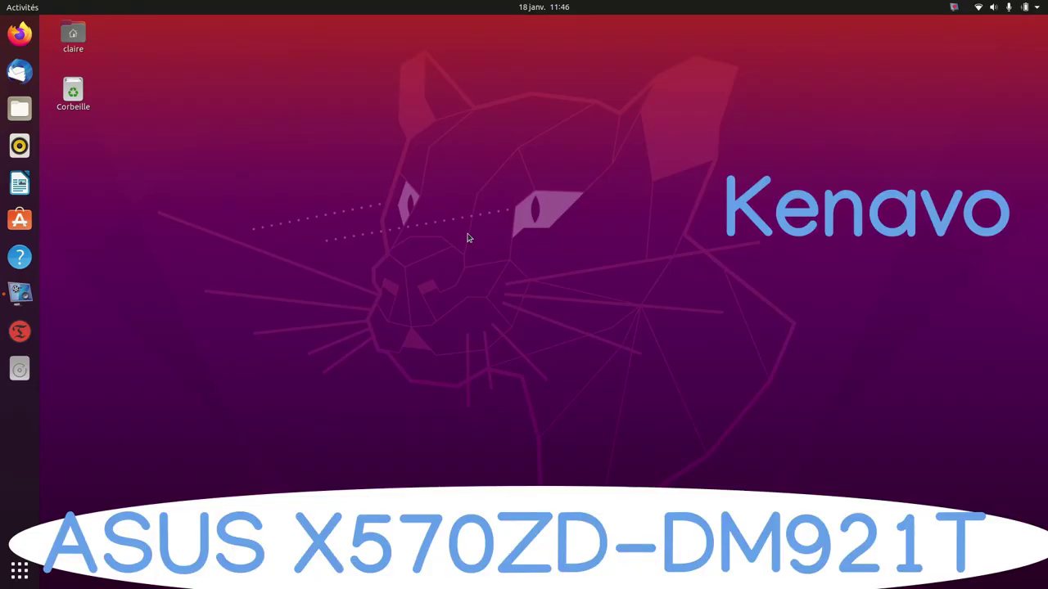